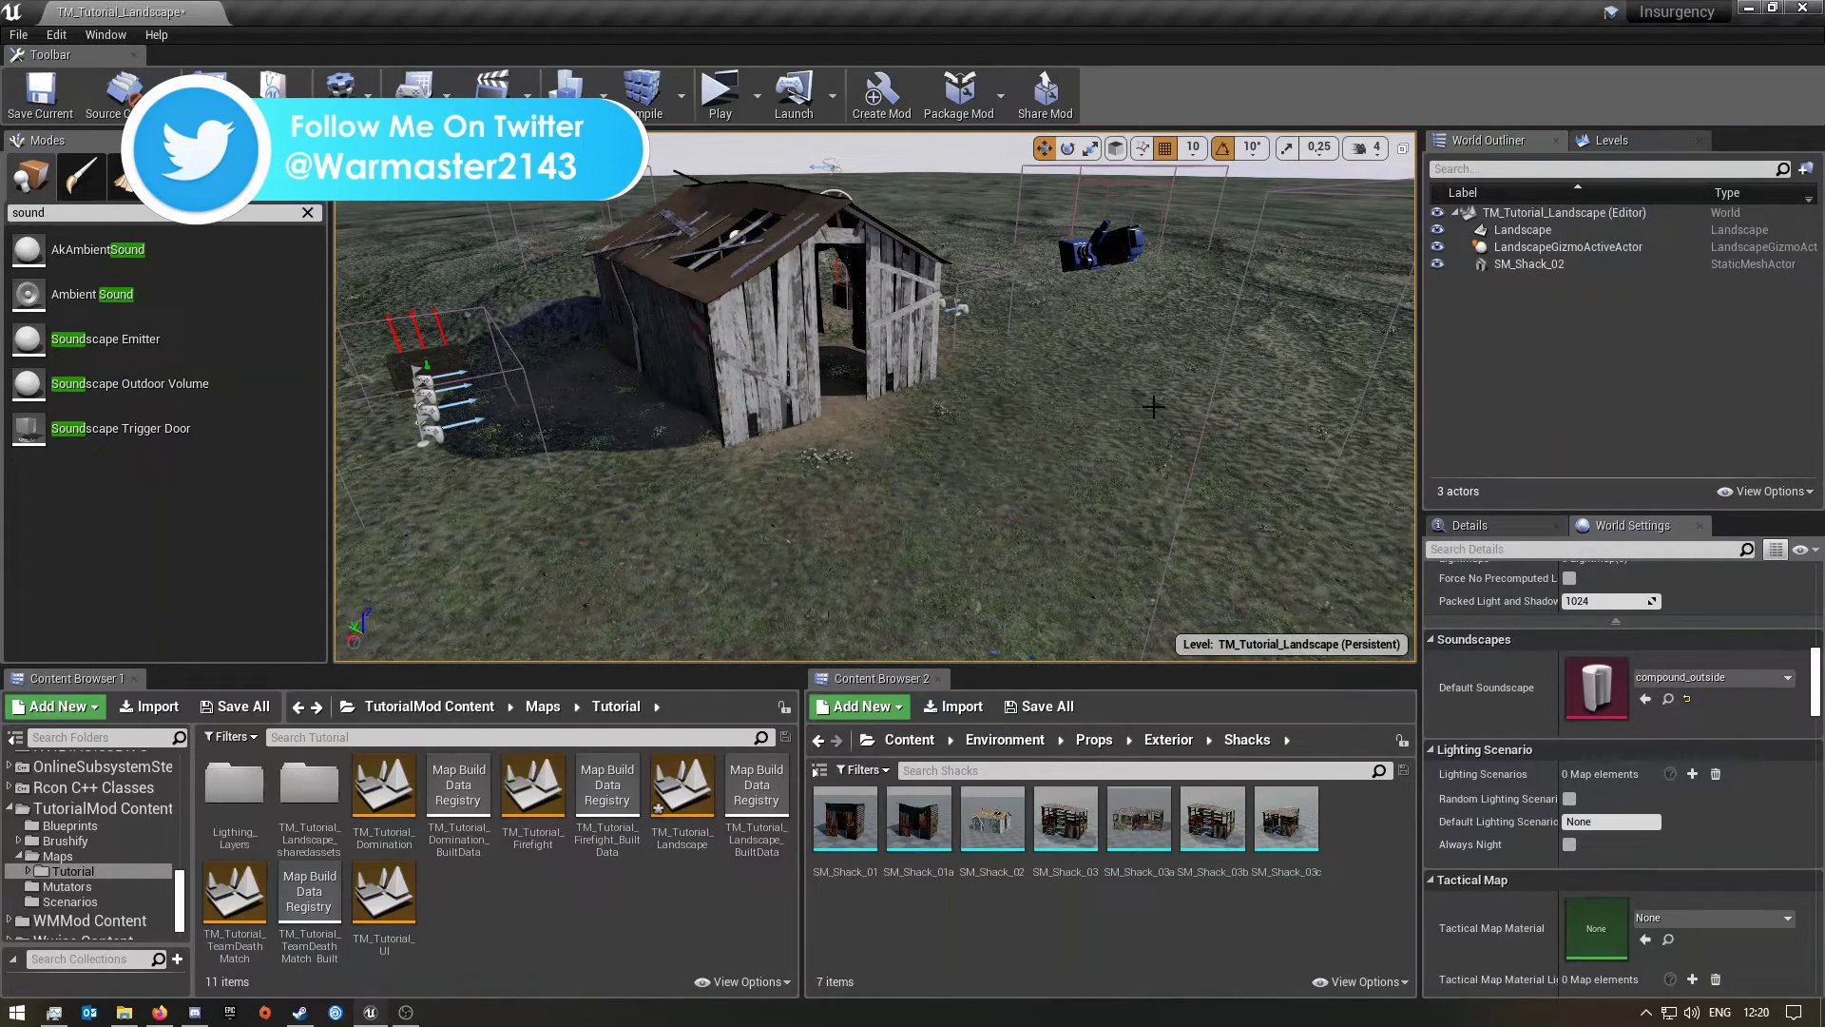
pyautogui.moveTo(875, 399)
pyautogui.mouseDown(button='right')
pyautogui.moveTo(817, 419)
pyautogui.moveTo(851, 391)
pyautogui.moveTo(913, 401)
pyautogui.moveTo(874, 400)
pyautogui.mouseUp(button='right')
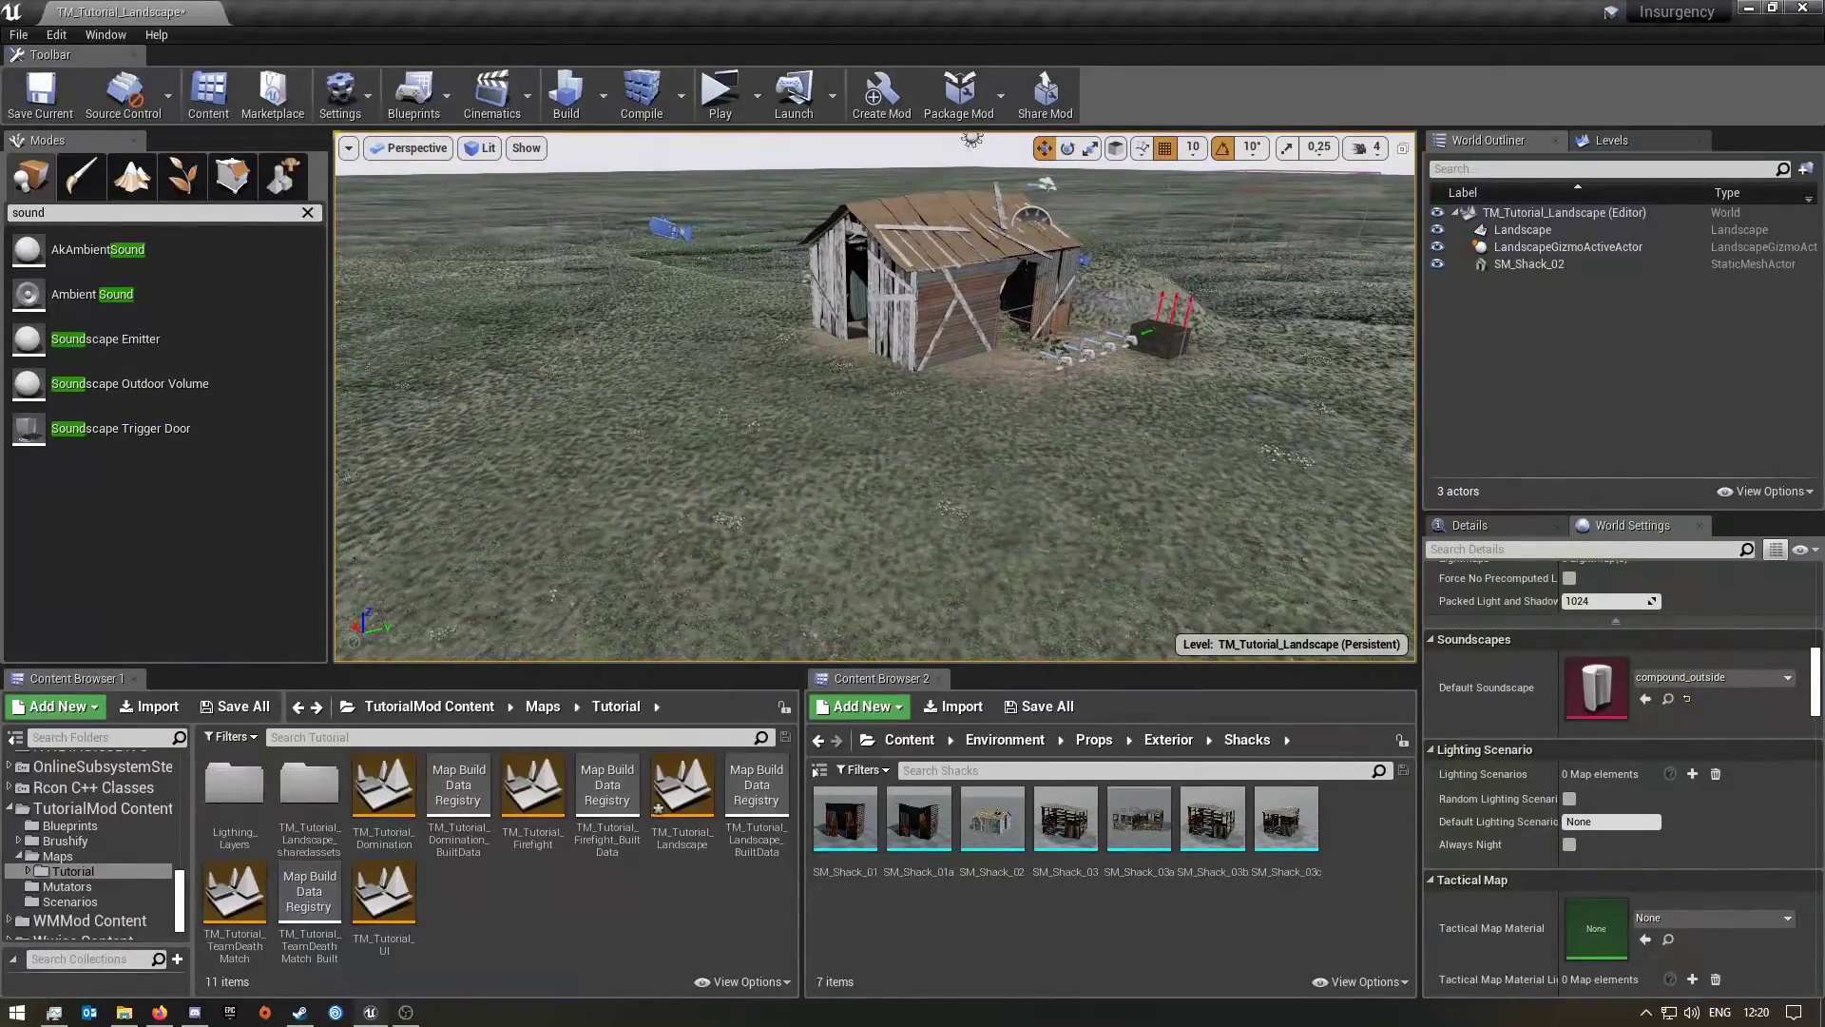
pyautogui.moveTo(875, 399); pyautogui.dragTo(874, 400, button='right')
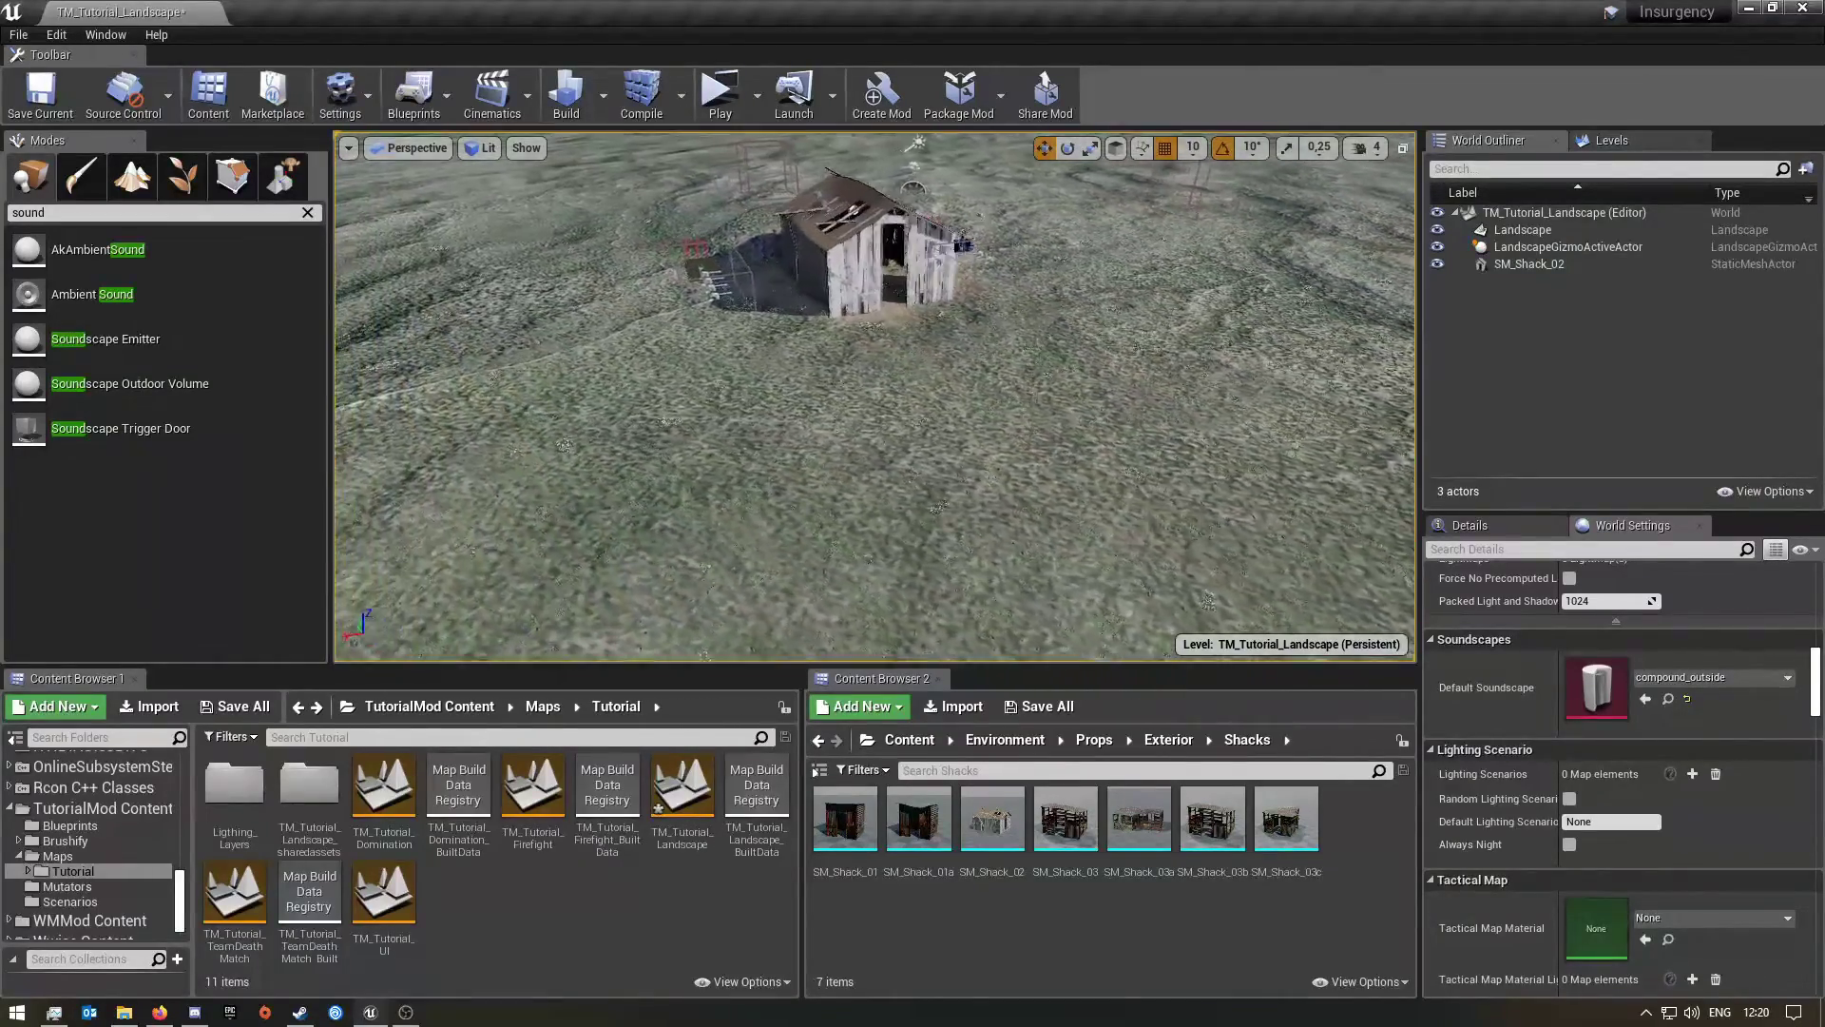
pyautogui.moveTo(875, 399); pyautogui.dragTo(879, 371, button='right')
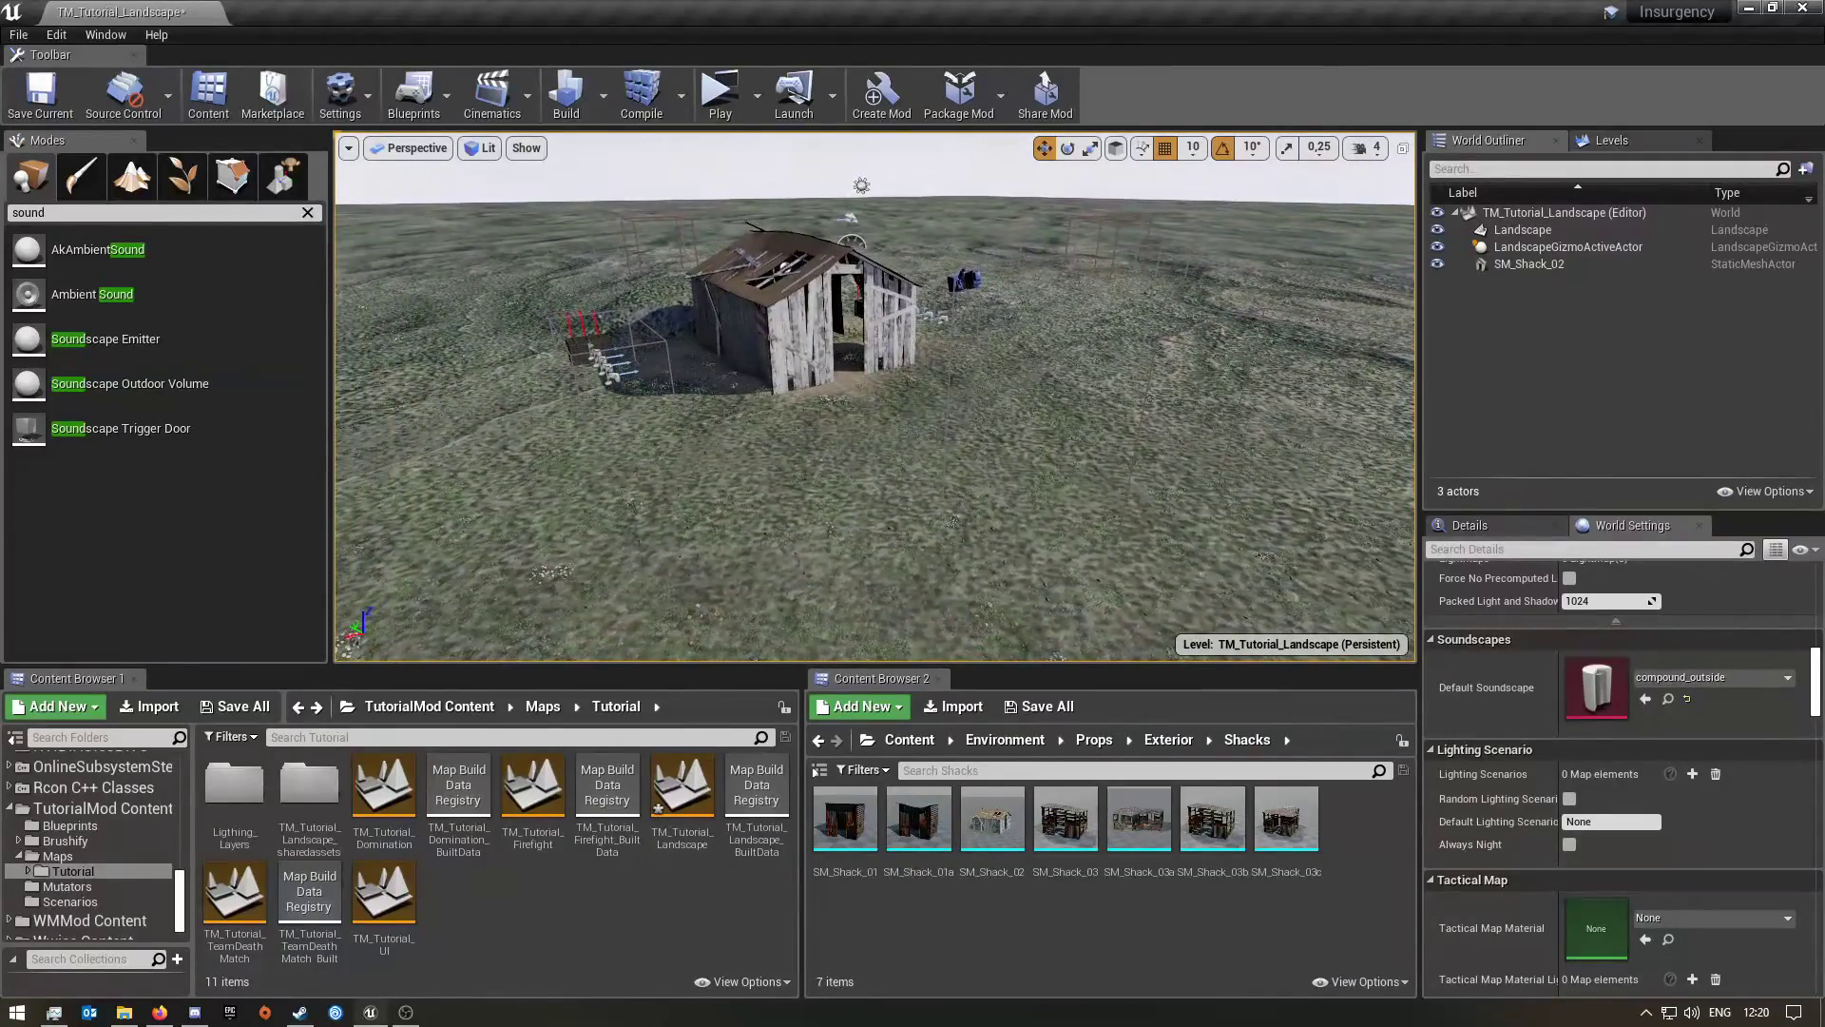
pyautogui.moveTo(874, 399); pyautogui.dragTo(722, 402, button='right')
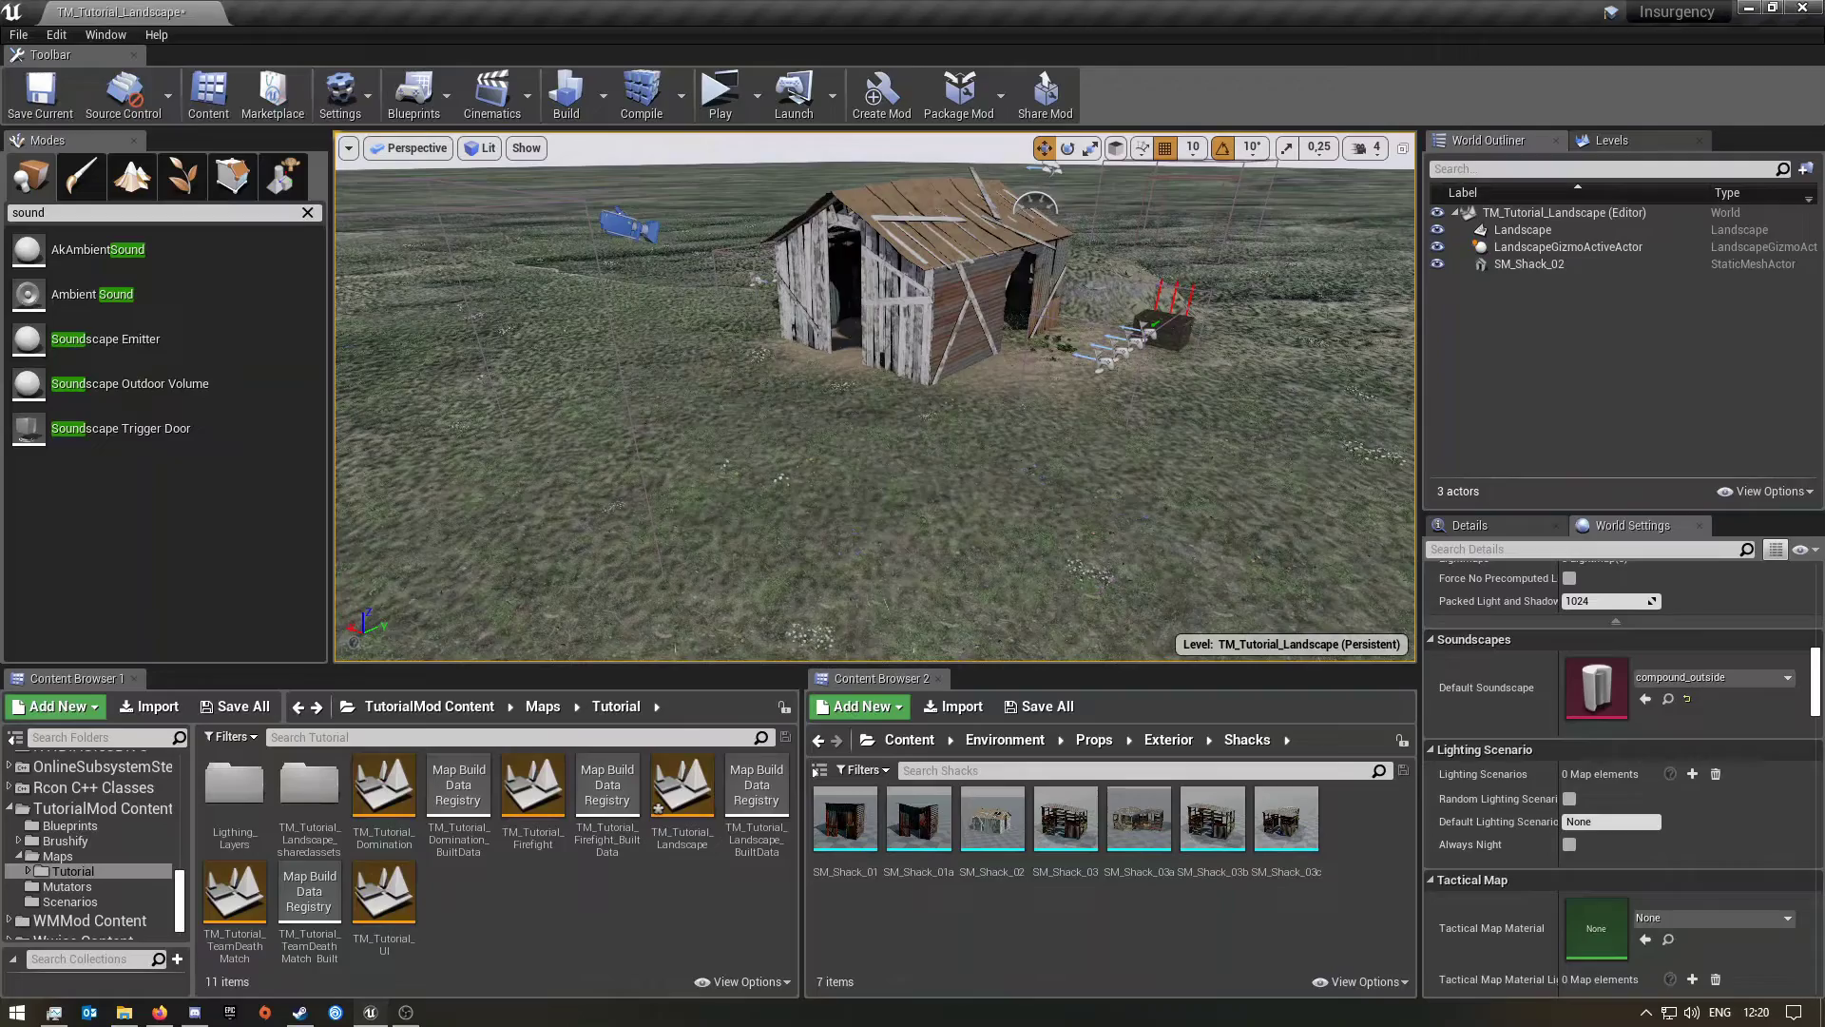
pyautogui.moveTo(874, 399)
pyautogui.mouseDown(button='right')
pyautogui.moveTo(694, 447)
pyautogui.moveTo(837, 423)
pyautogui.moveTo(799, 418)
pyautogui.moveTo(908, 426)
pyautogui.moveTo(875, 399)
pyautogui.mouseUp(button='right')
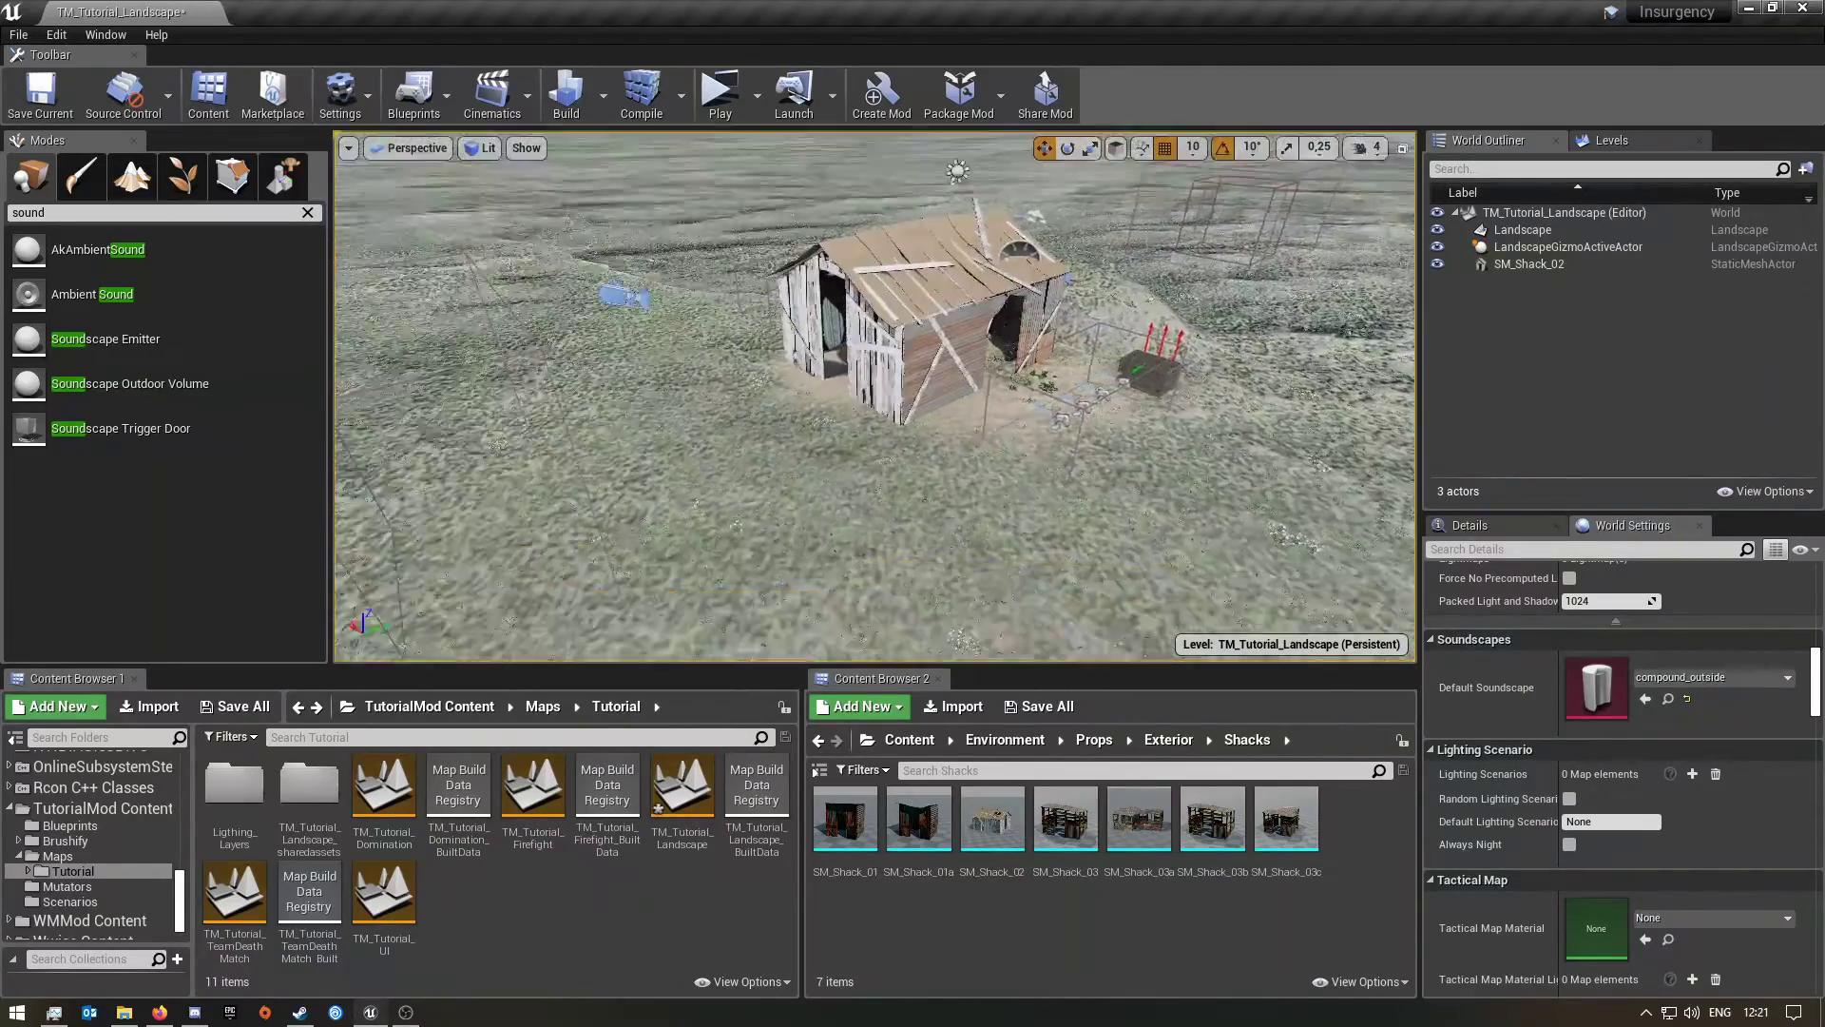
pyautogui.moveTo(1149, 407)
pyautogui.mouseDown(button='right')
pyautogui.moveTo(1063, 373)
pyautogui.moveTo(1149, 407)
pyautogui.mouseUp(button='right')
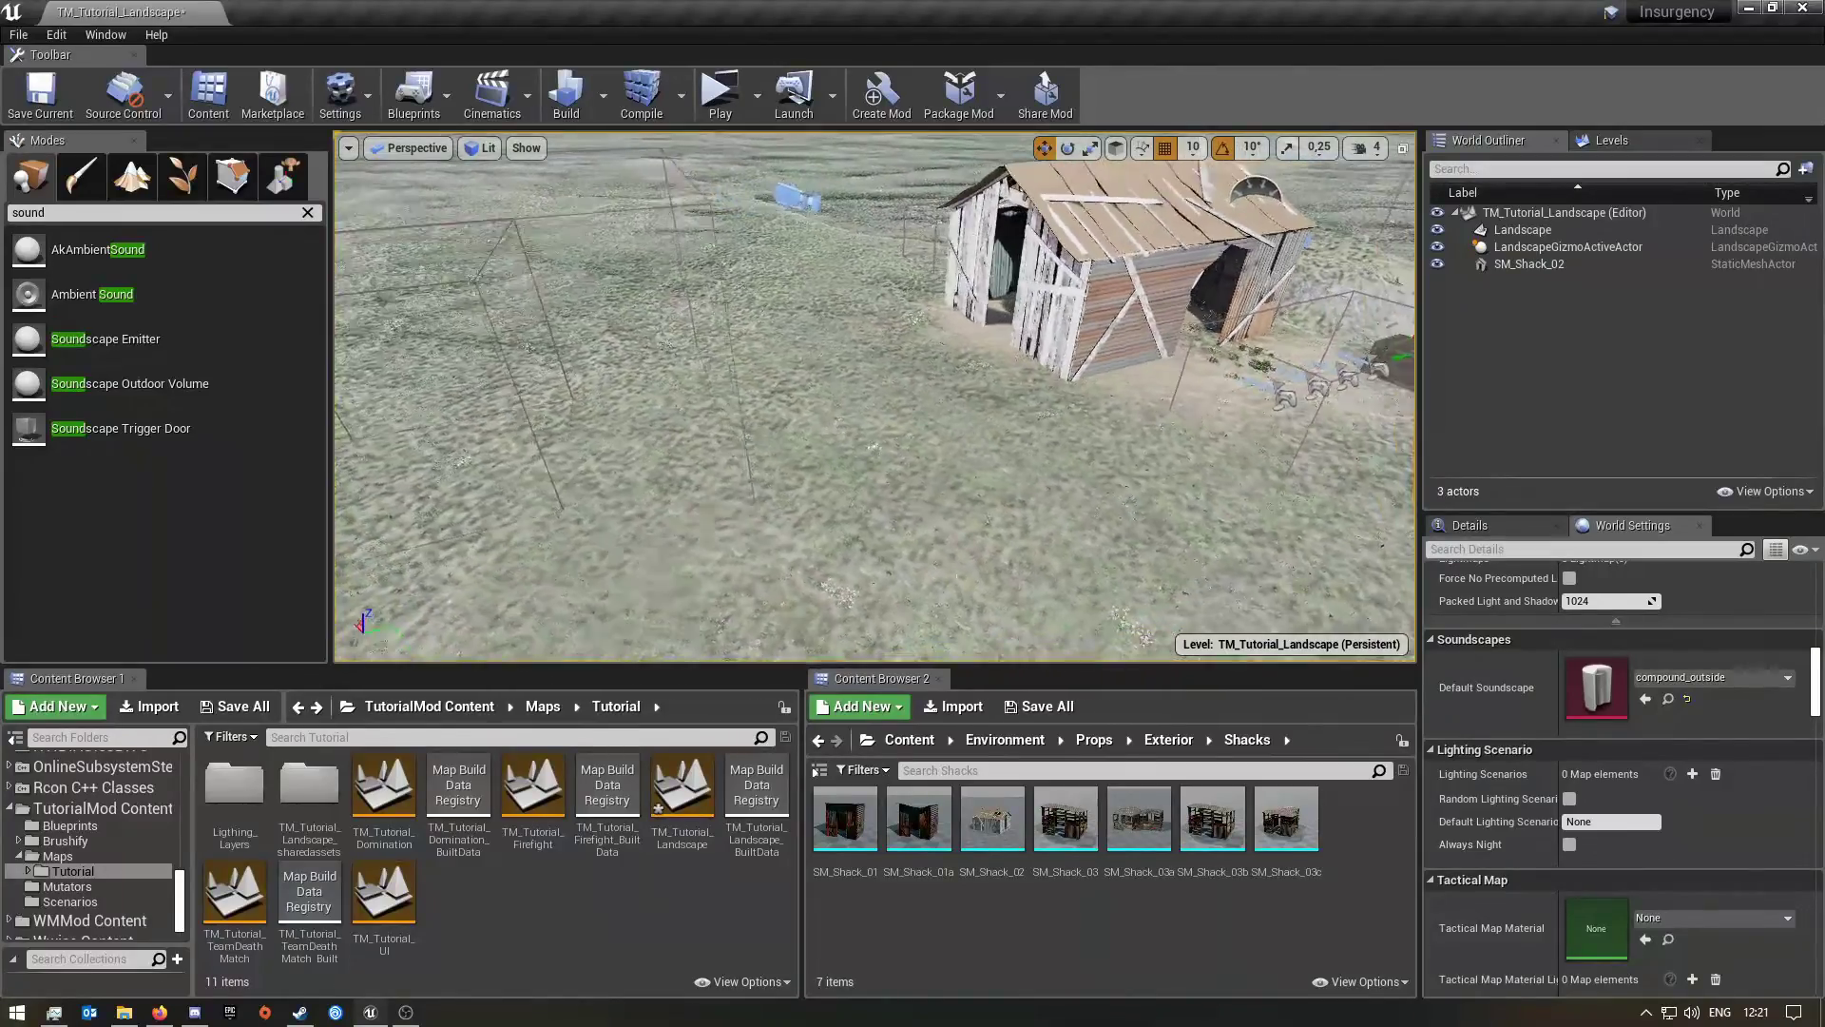
pyautogui.press('w')
pyautogui.moveTo(874, 396); pyautogui.dragTo(808, 427, button='right')
pyautogui.press('s')
pyautogui.press('w')
pyautogui.press('s')
pyautogui.press('d')
pyautogui.press('w')
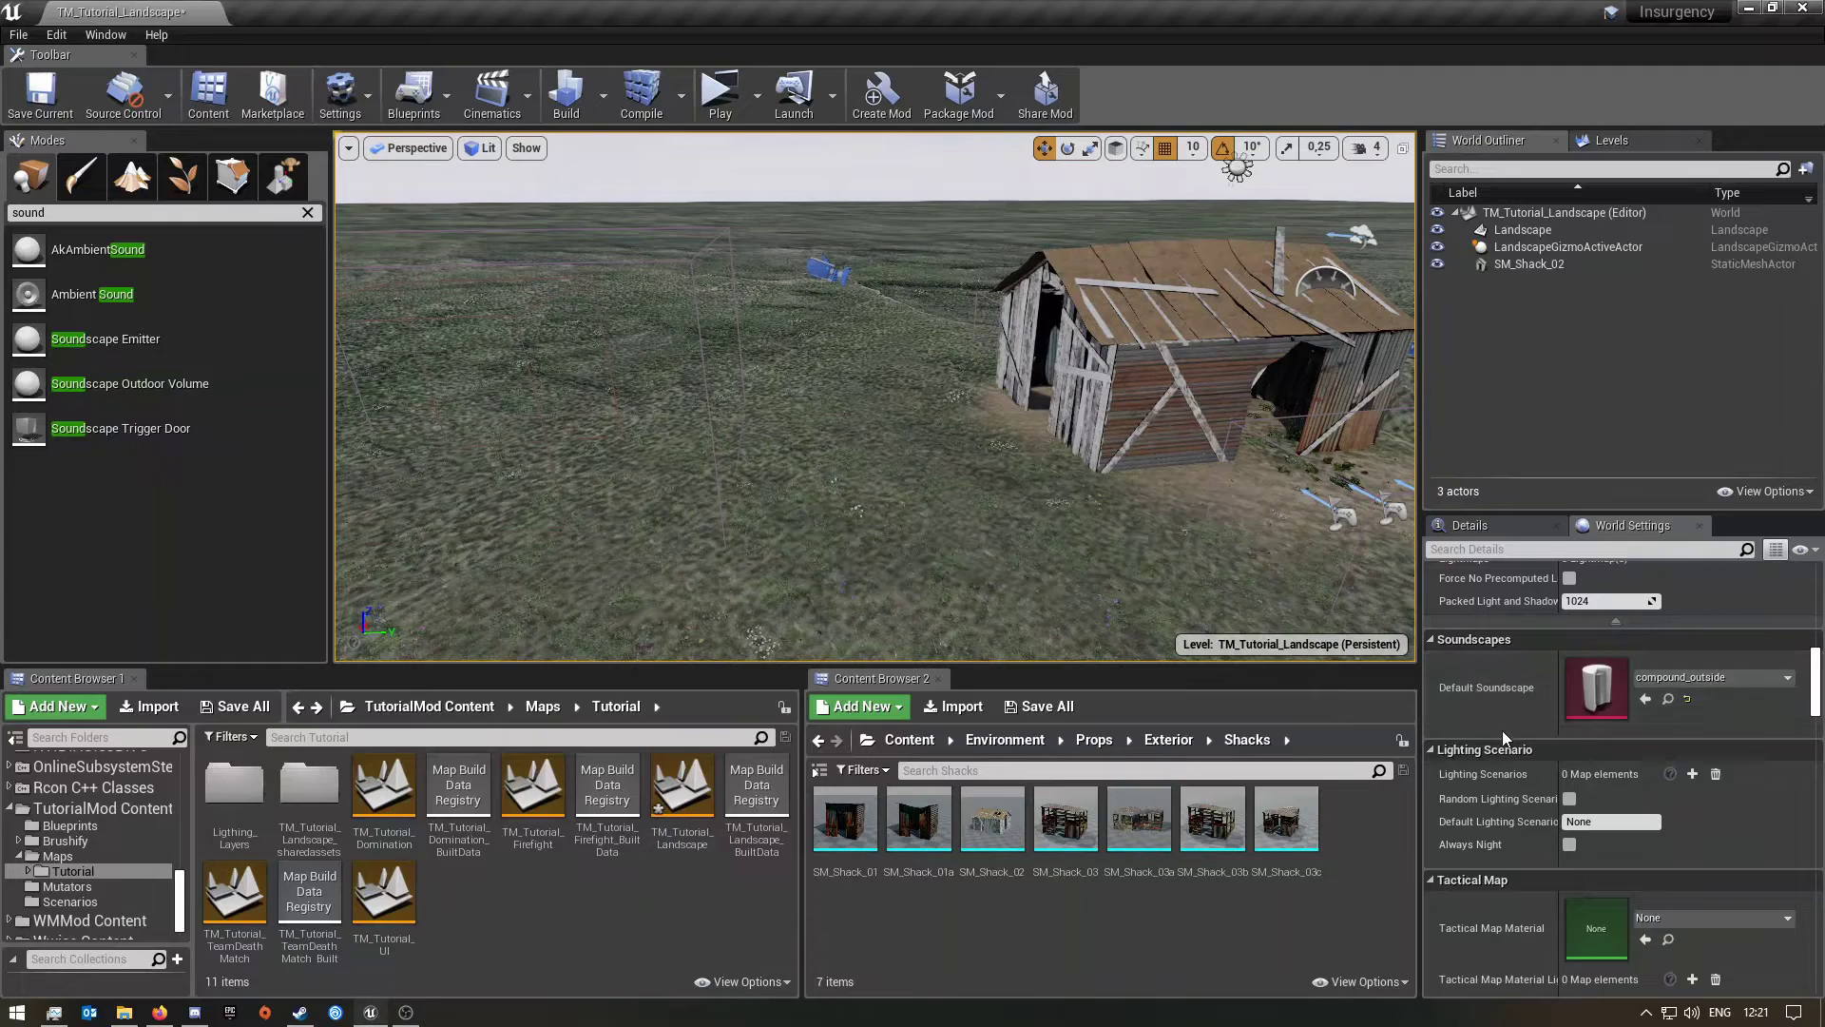
# Step: Browse the soundscape data assets offered for the level's Default Soundscape, keeping compound_outside assigned
pyautogui.scroll(2, 1504, 681)
pyautogui.scroll(-2, 1502, 770)
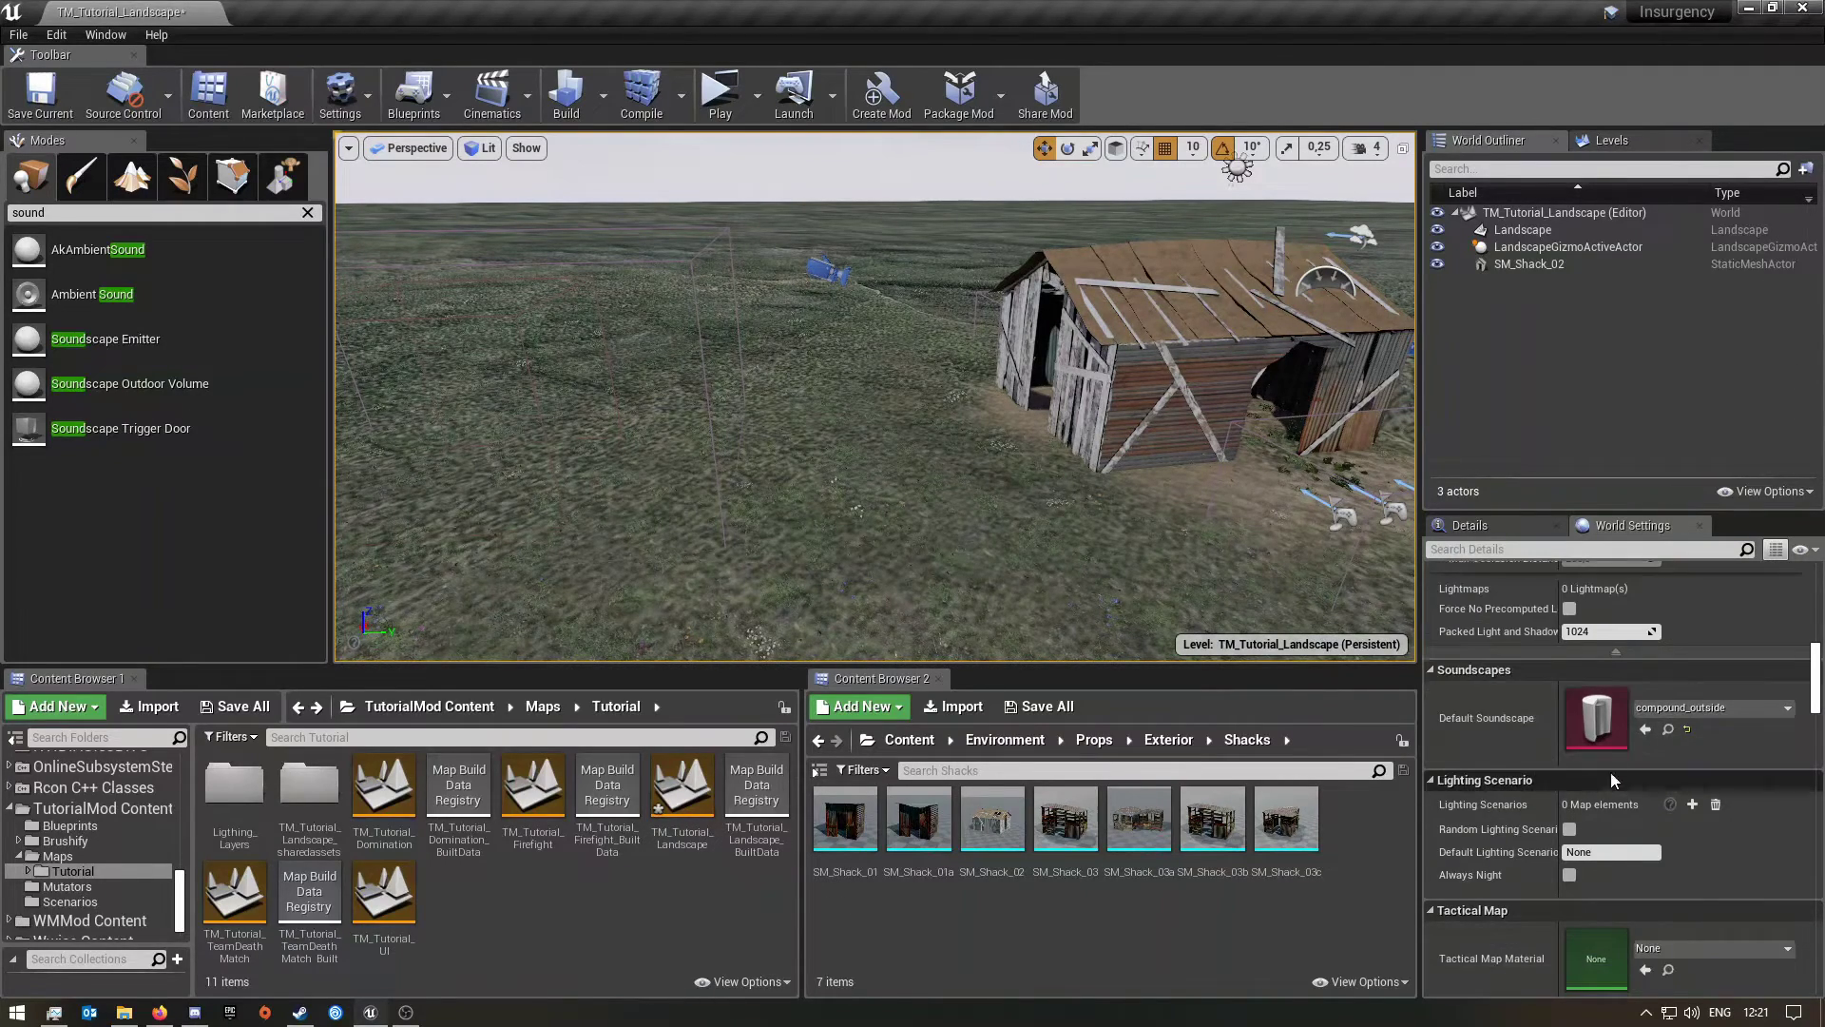
pyautogui.click(1699, 708)
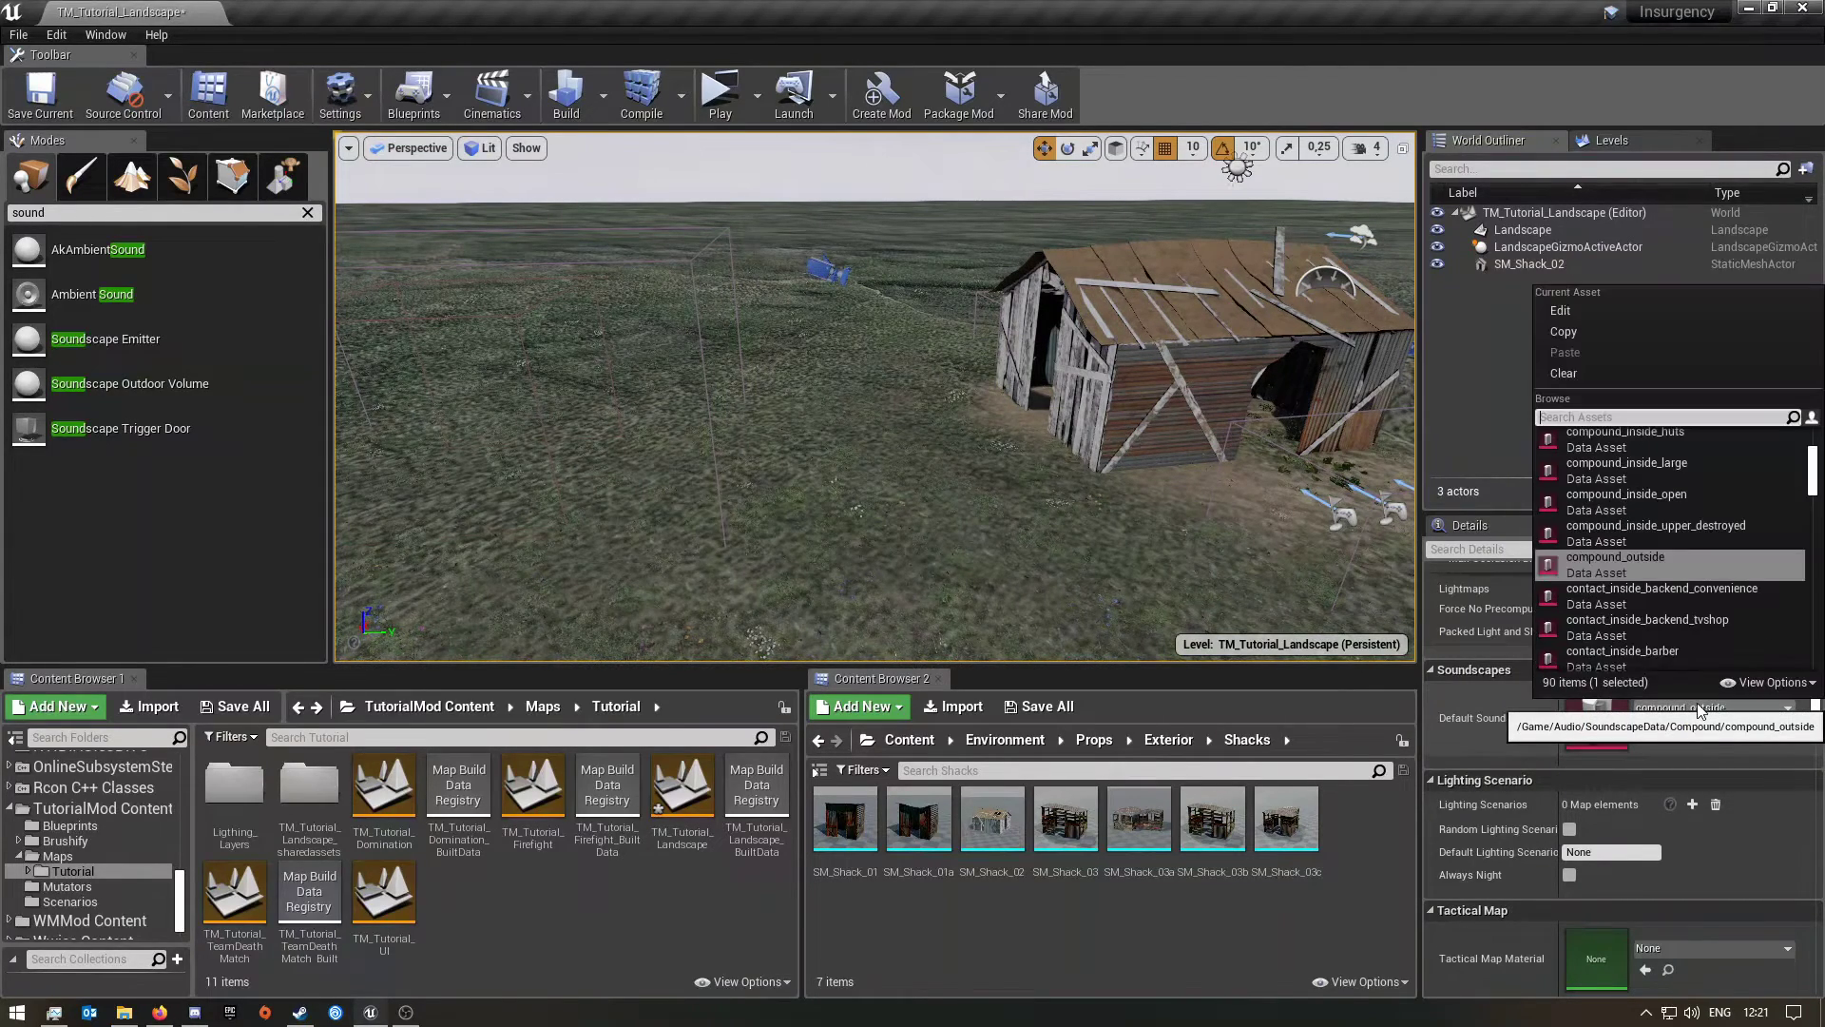
pyautogui.scroll(-2, 1663, 627)
pyautogui.scroll(-5, 1630, 610)
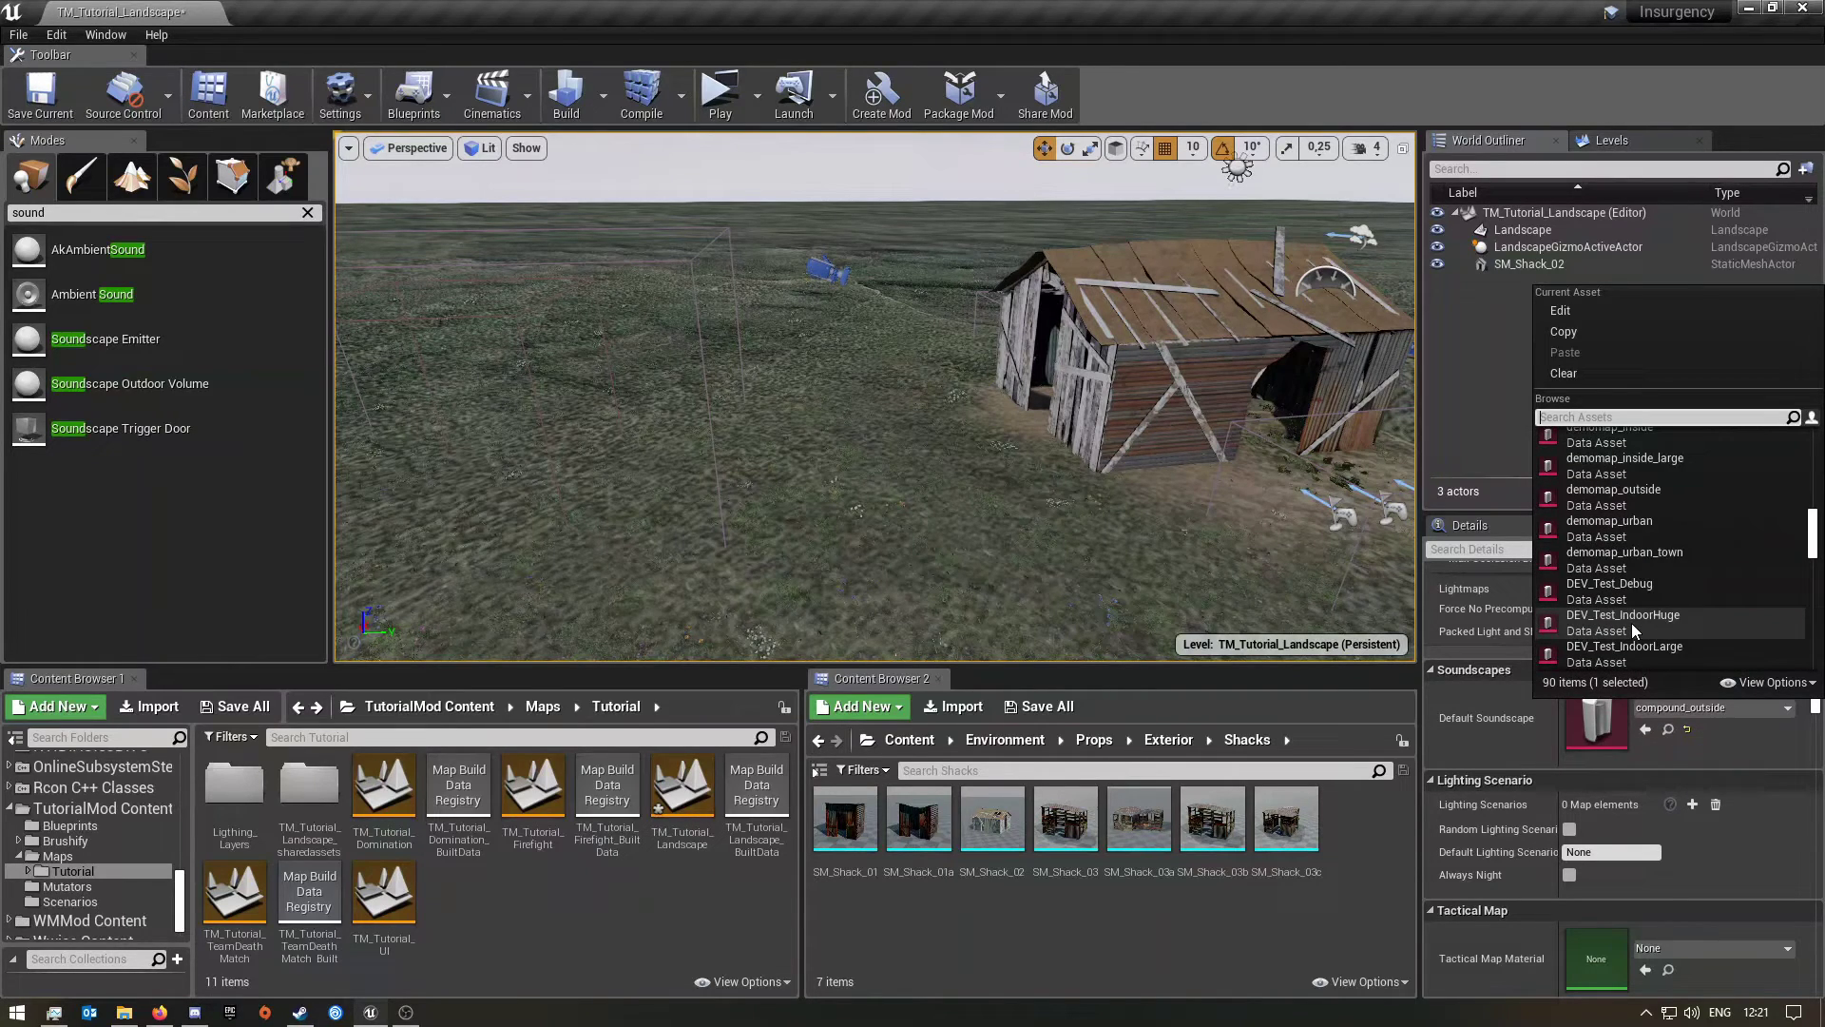
pyautogui.click(1714, 498)
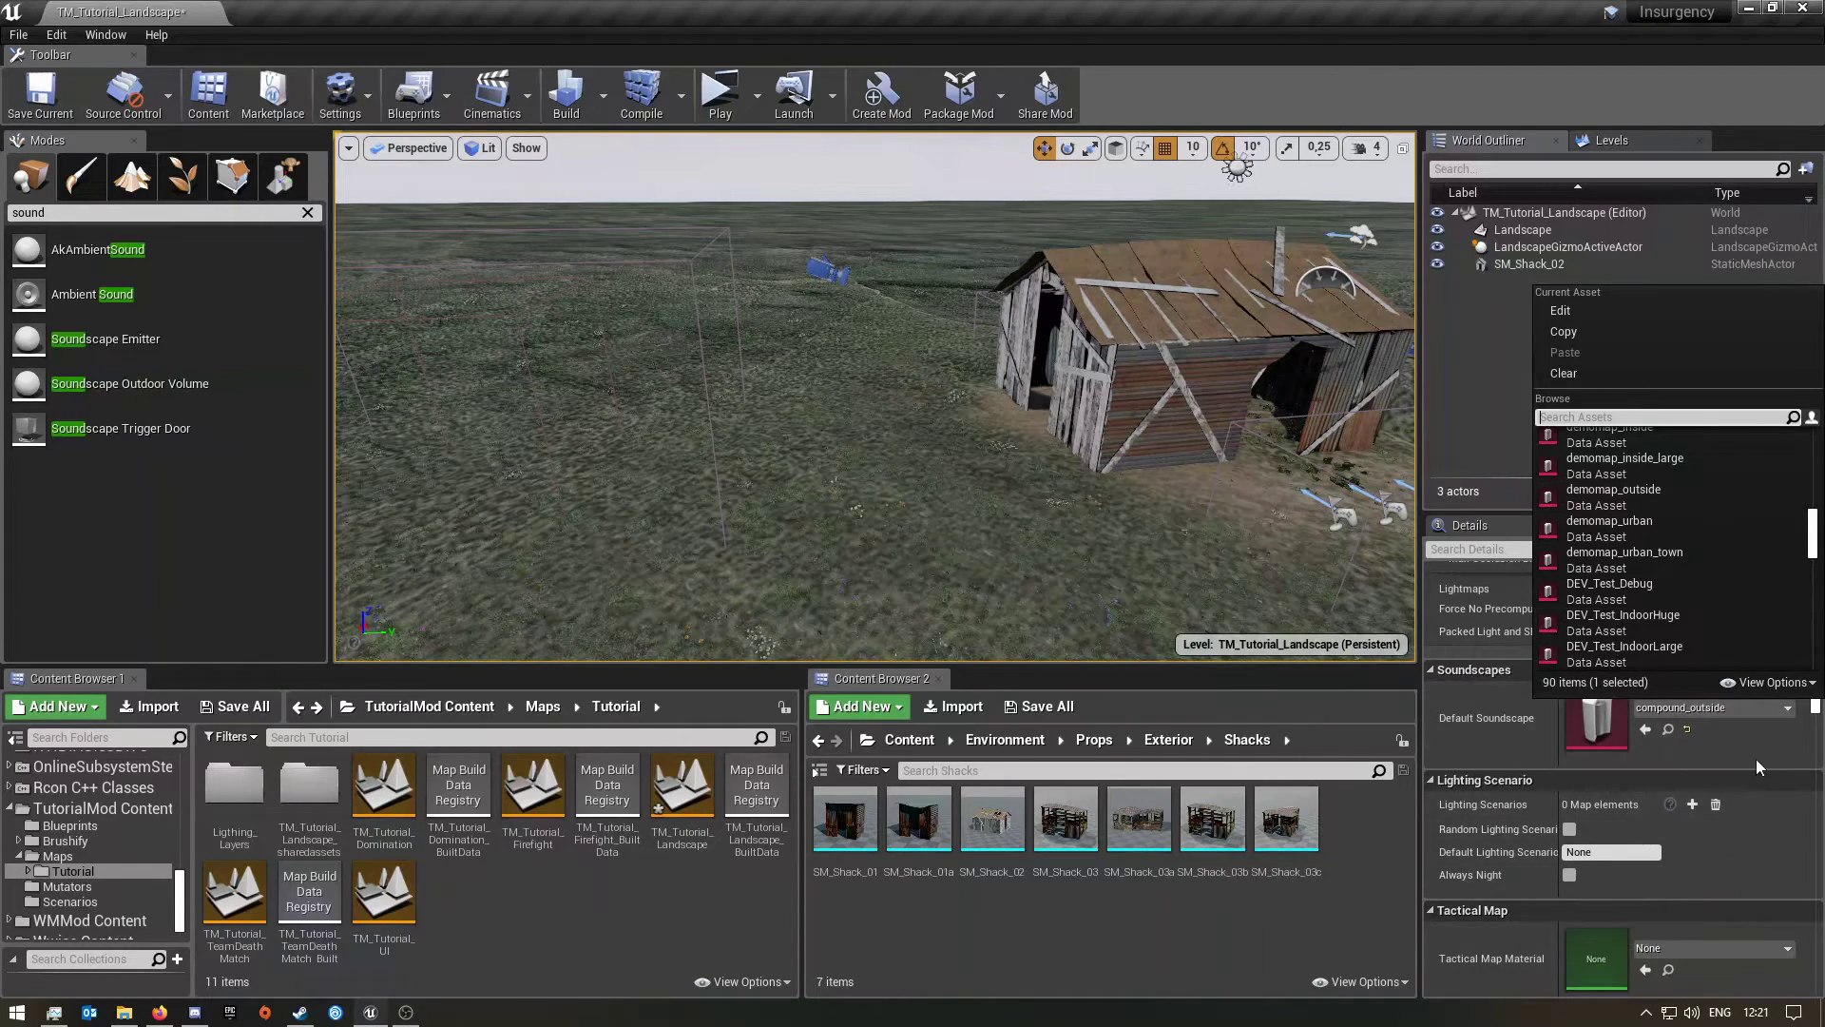
pyautogui.click(1690, 708)
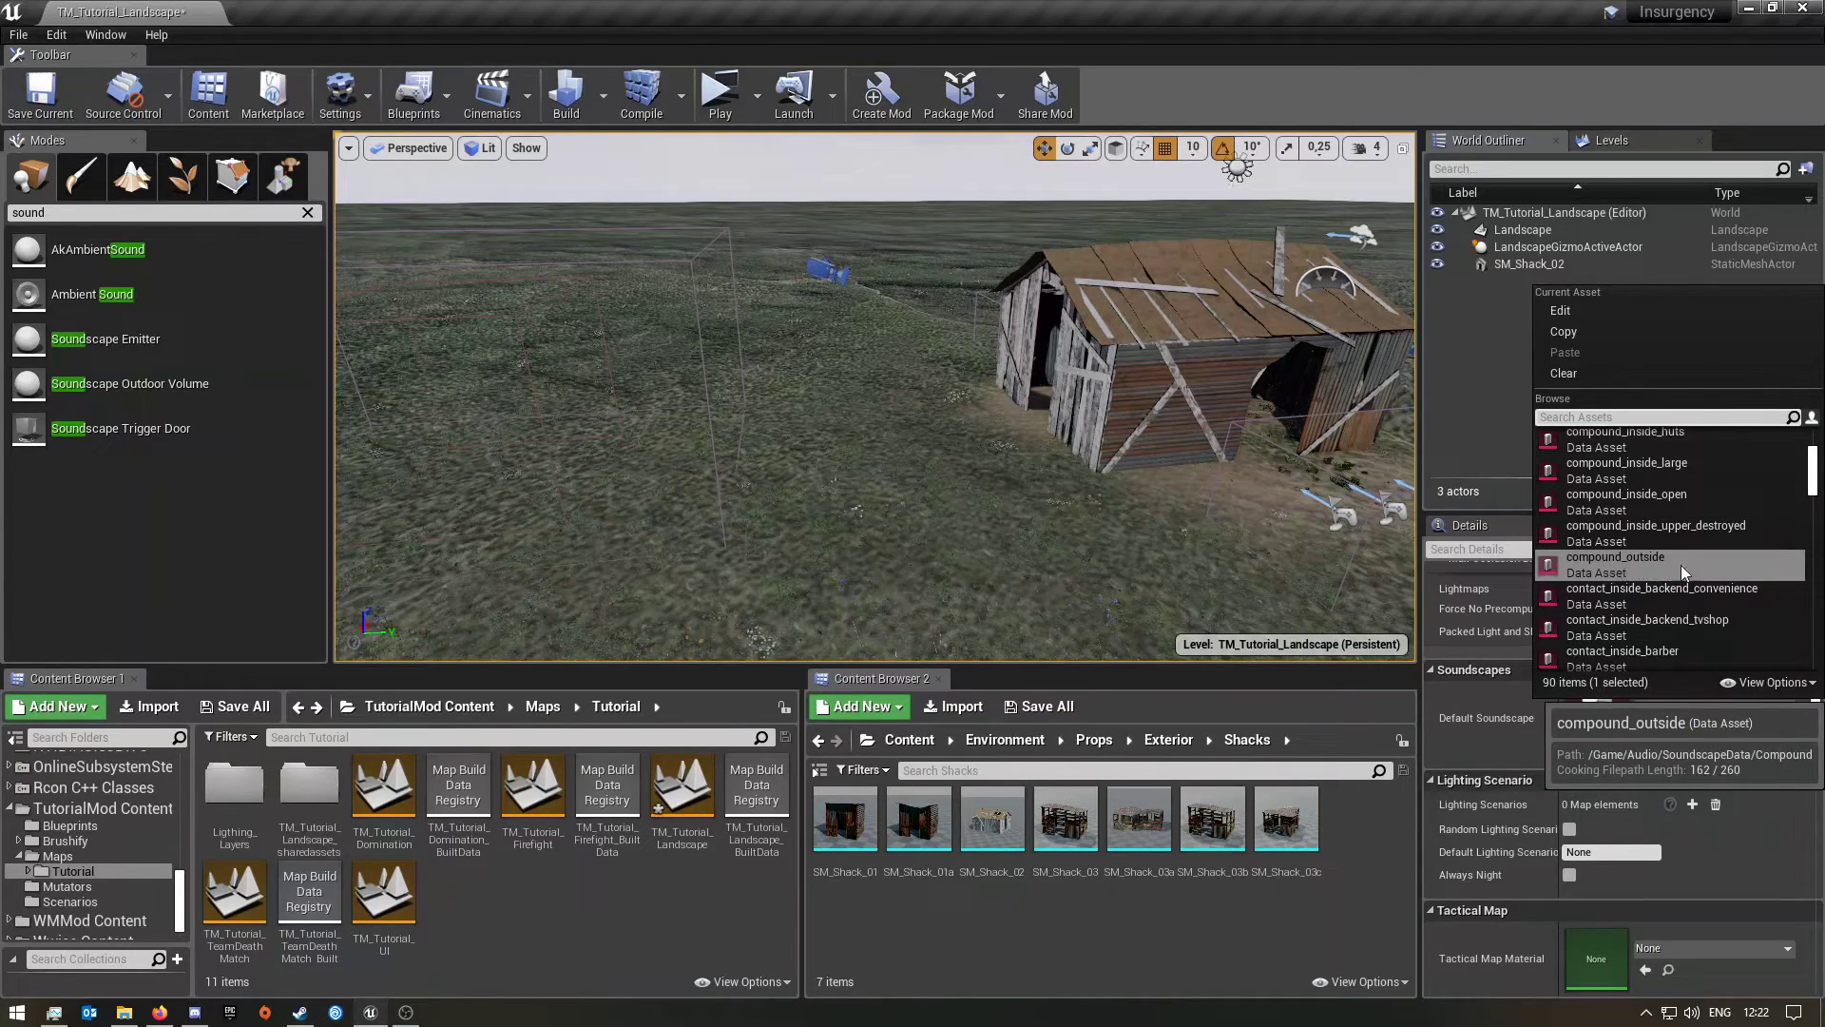
pyautogui.scroll(-5, 1724, 562)
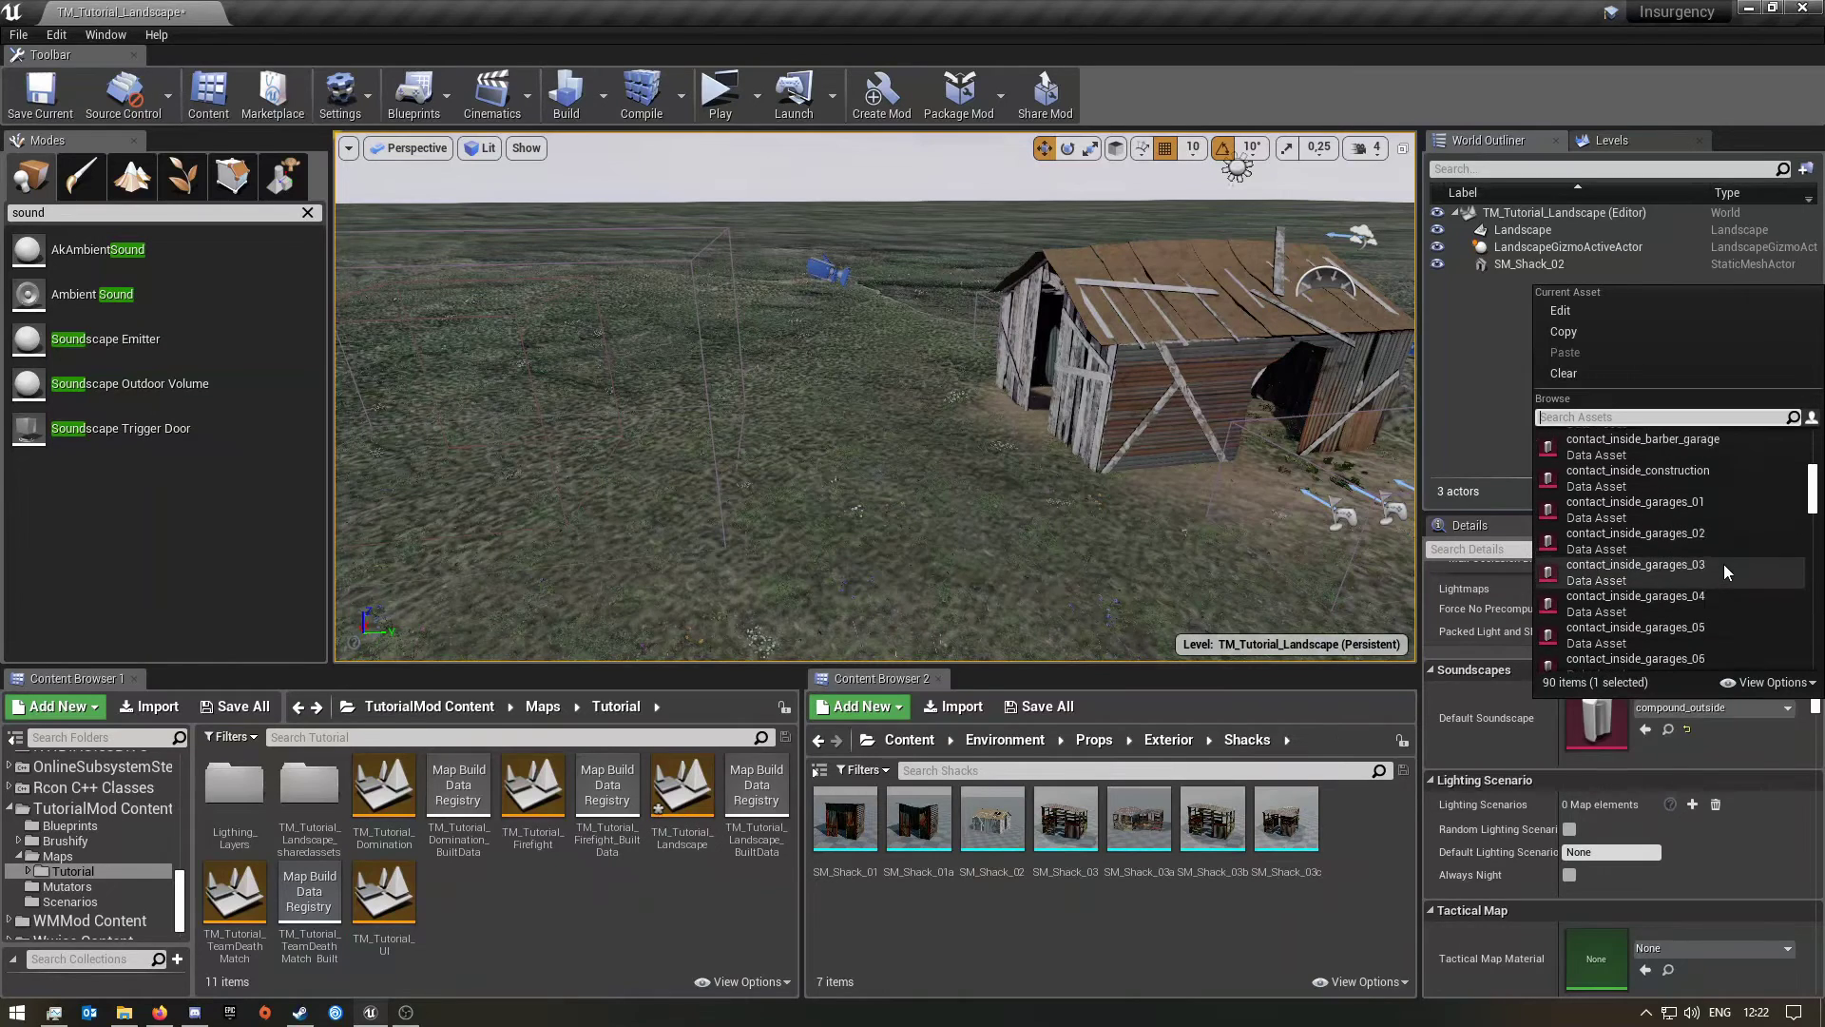
pyautogui.scroll(-8, 1725, 563)
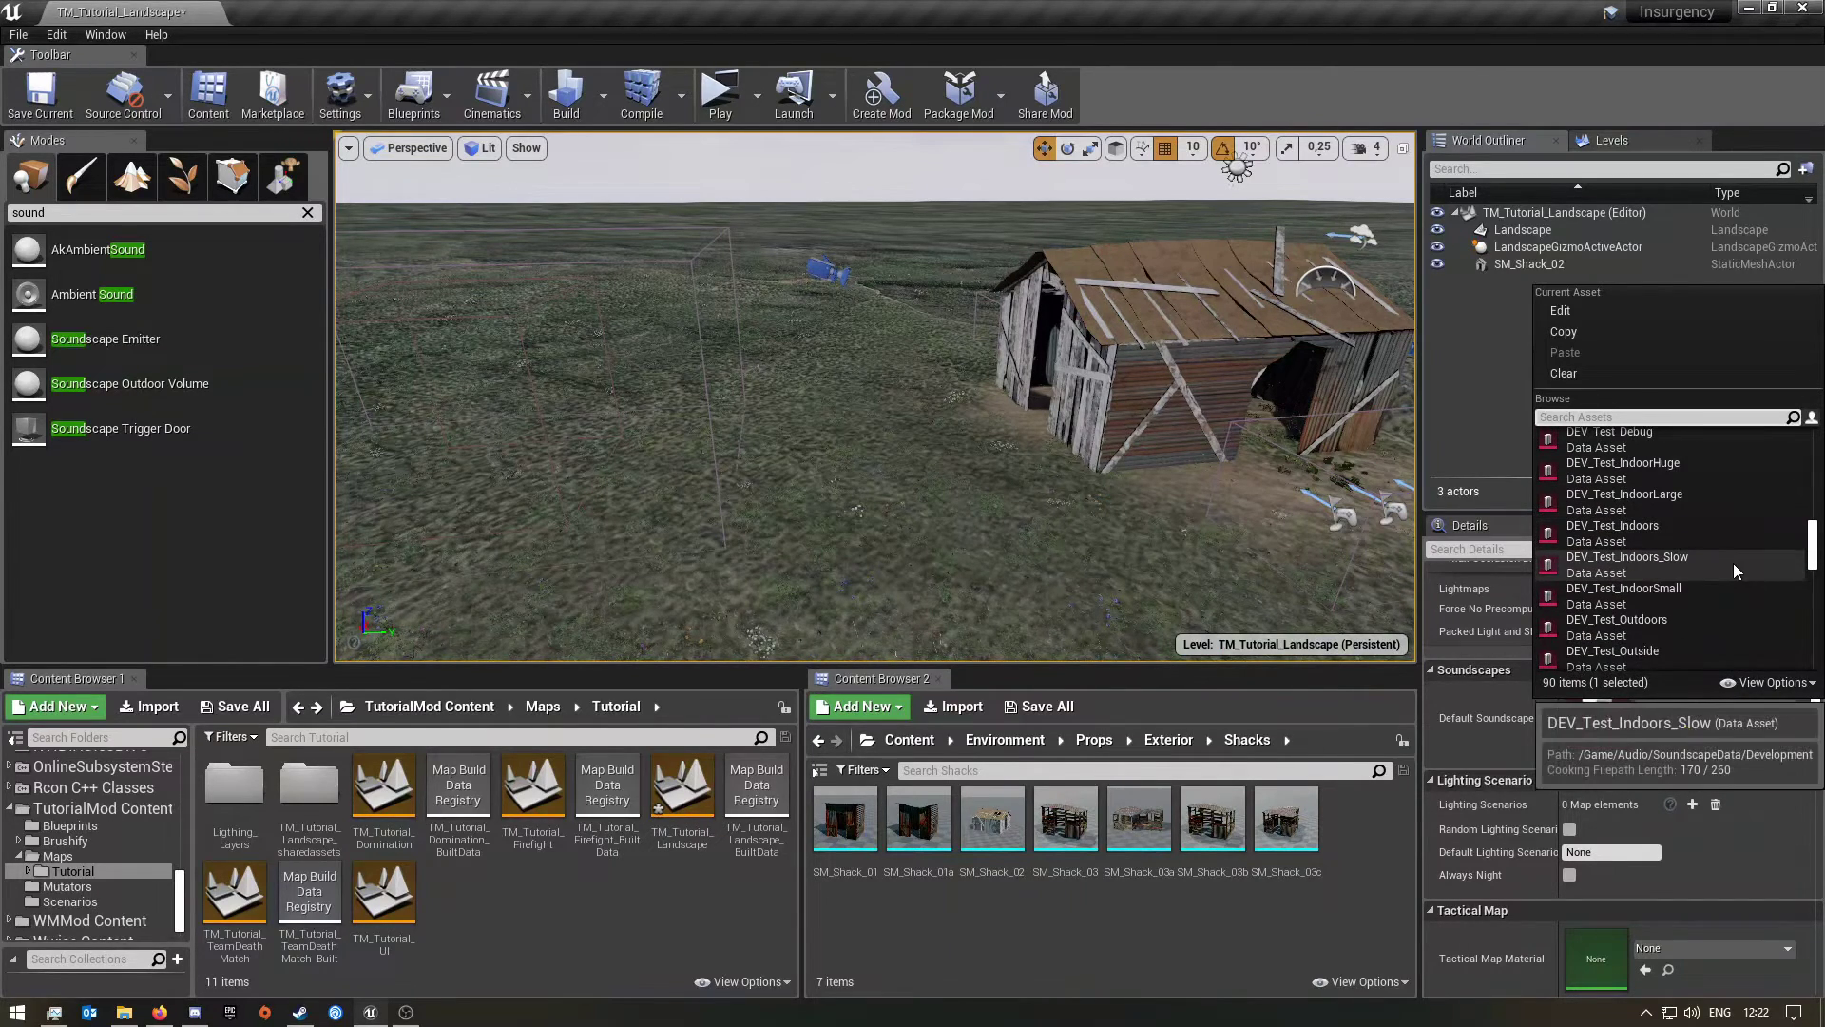
pyautogui.scroll(10, 1731, 564)
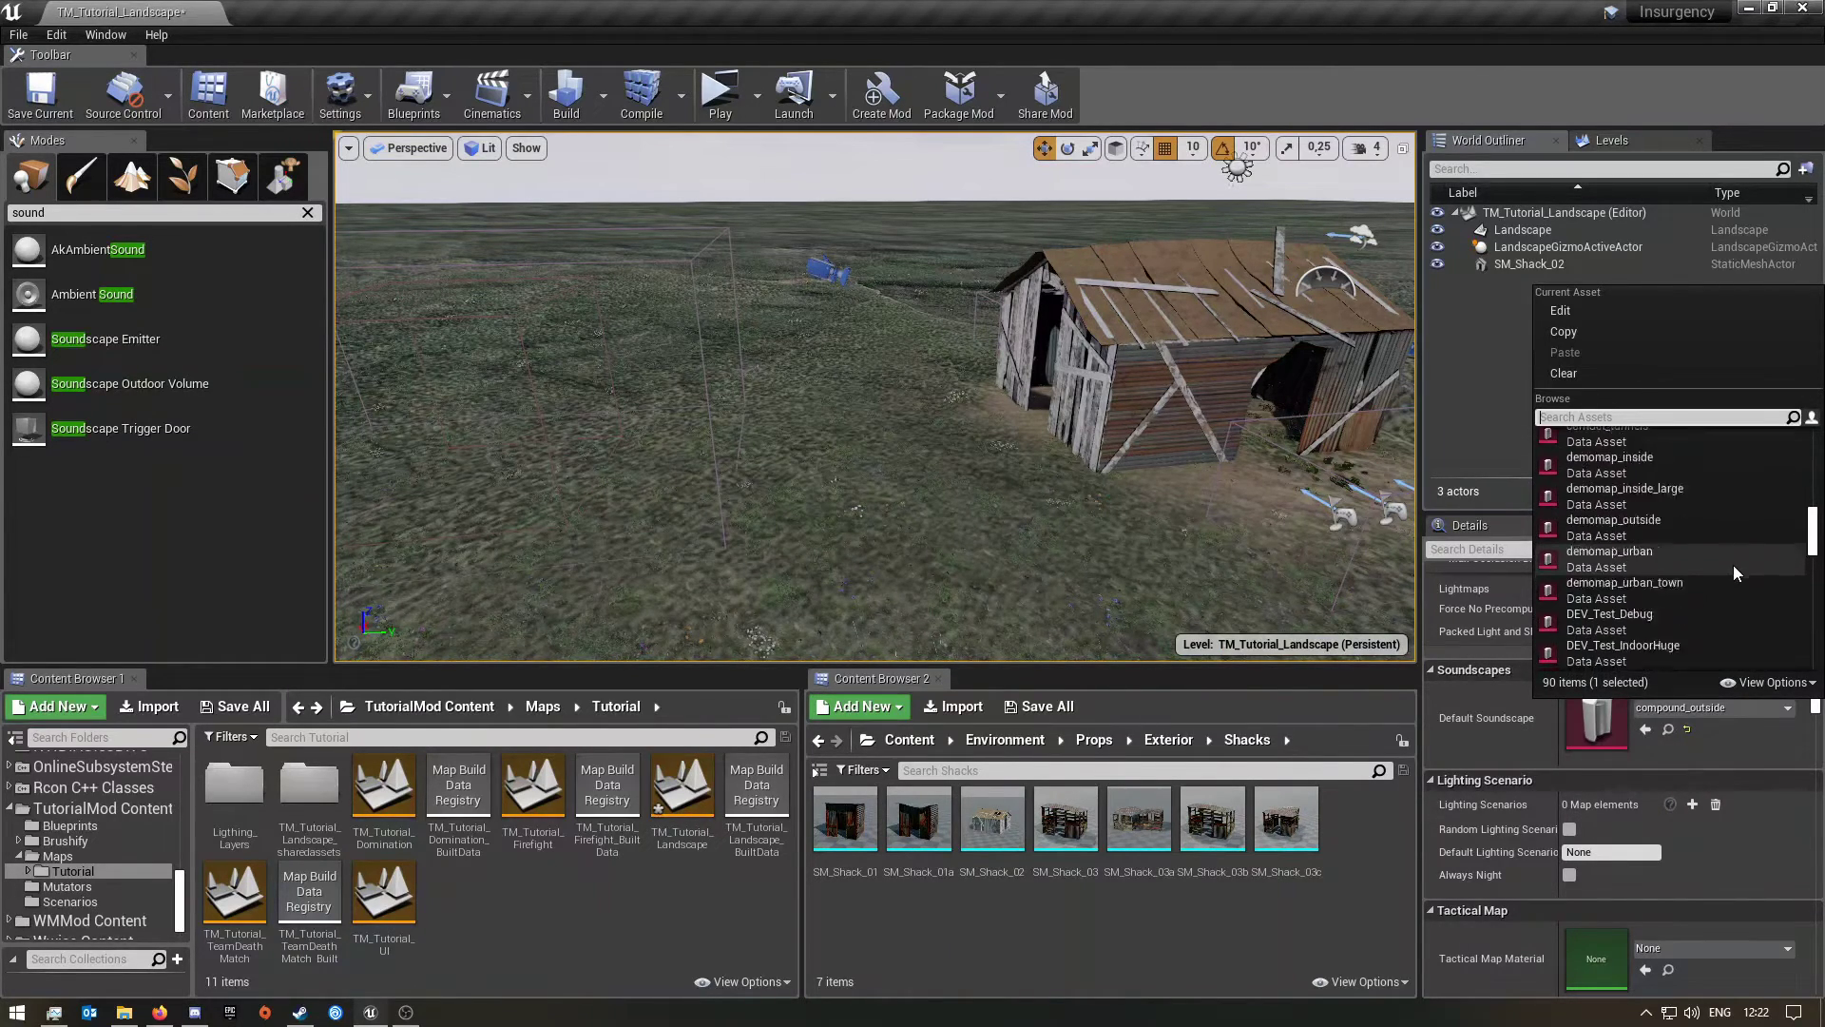
pyautogui.scroll(4, 1732, 564)
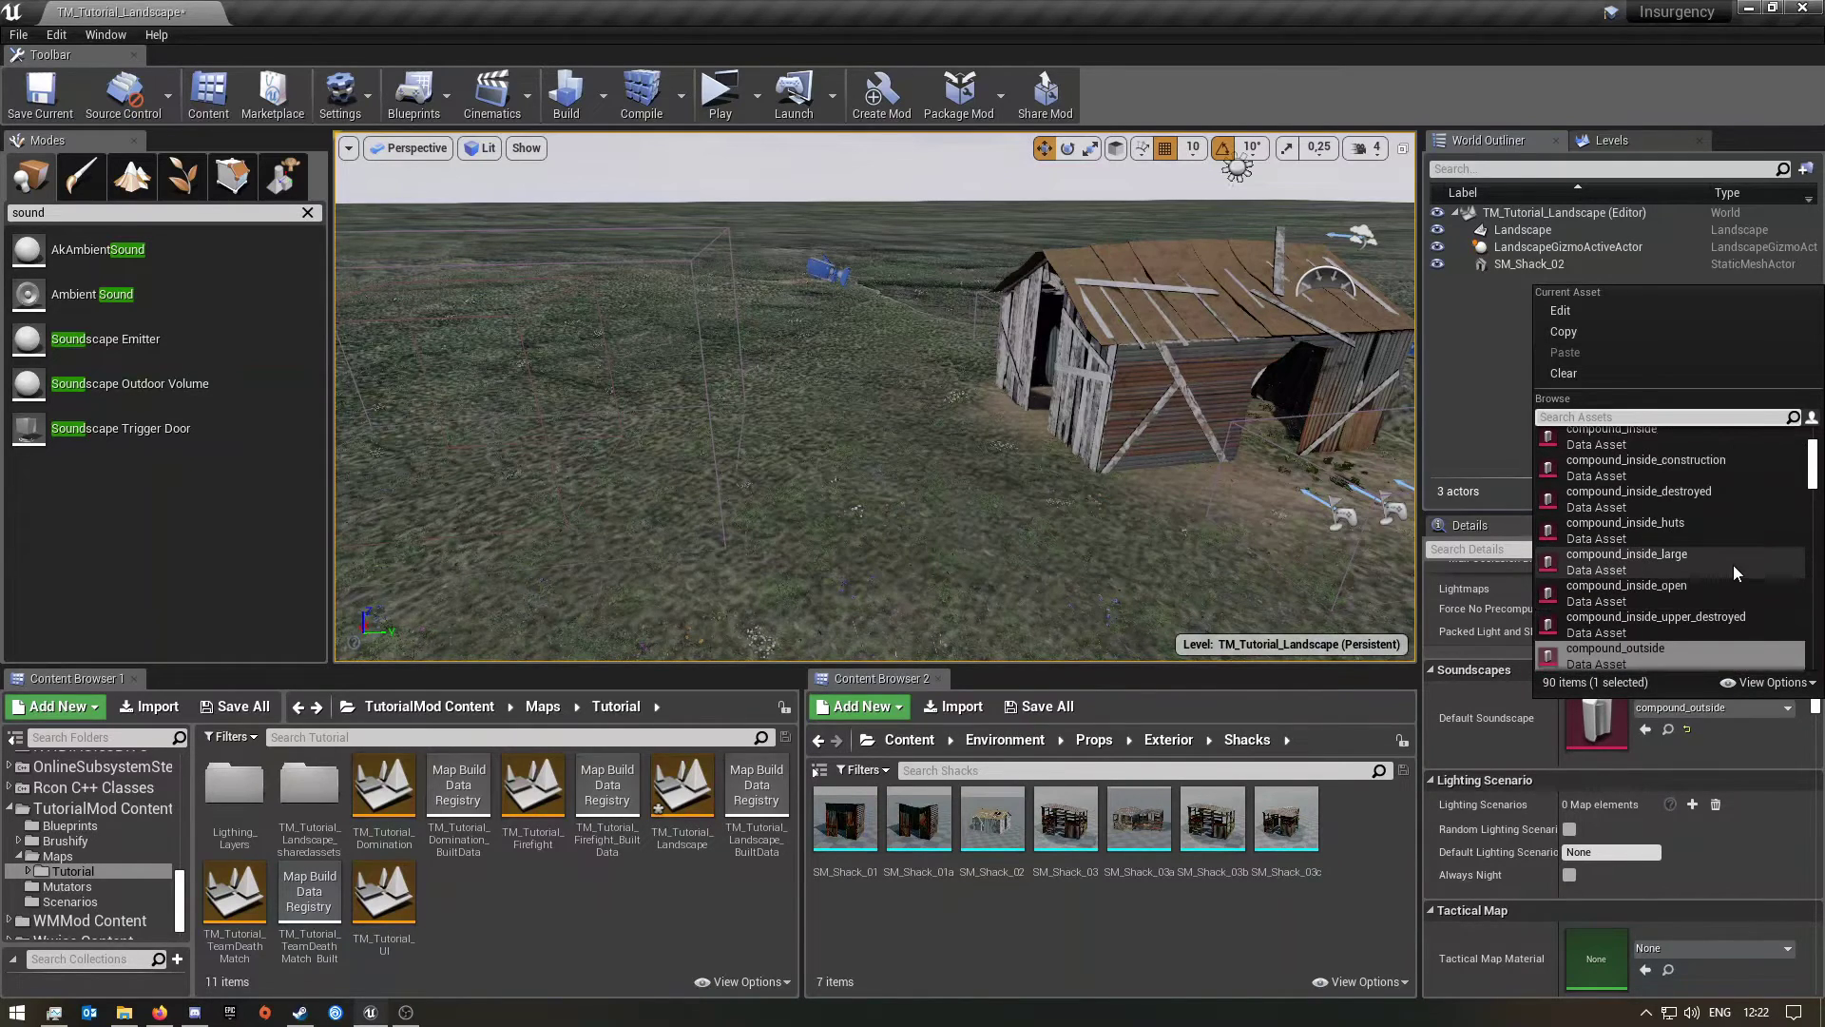
pyautogui.scroll(-2, 1732, 565)
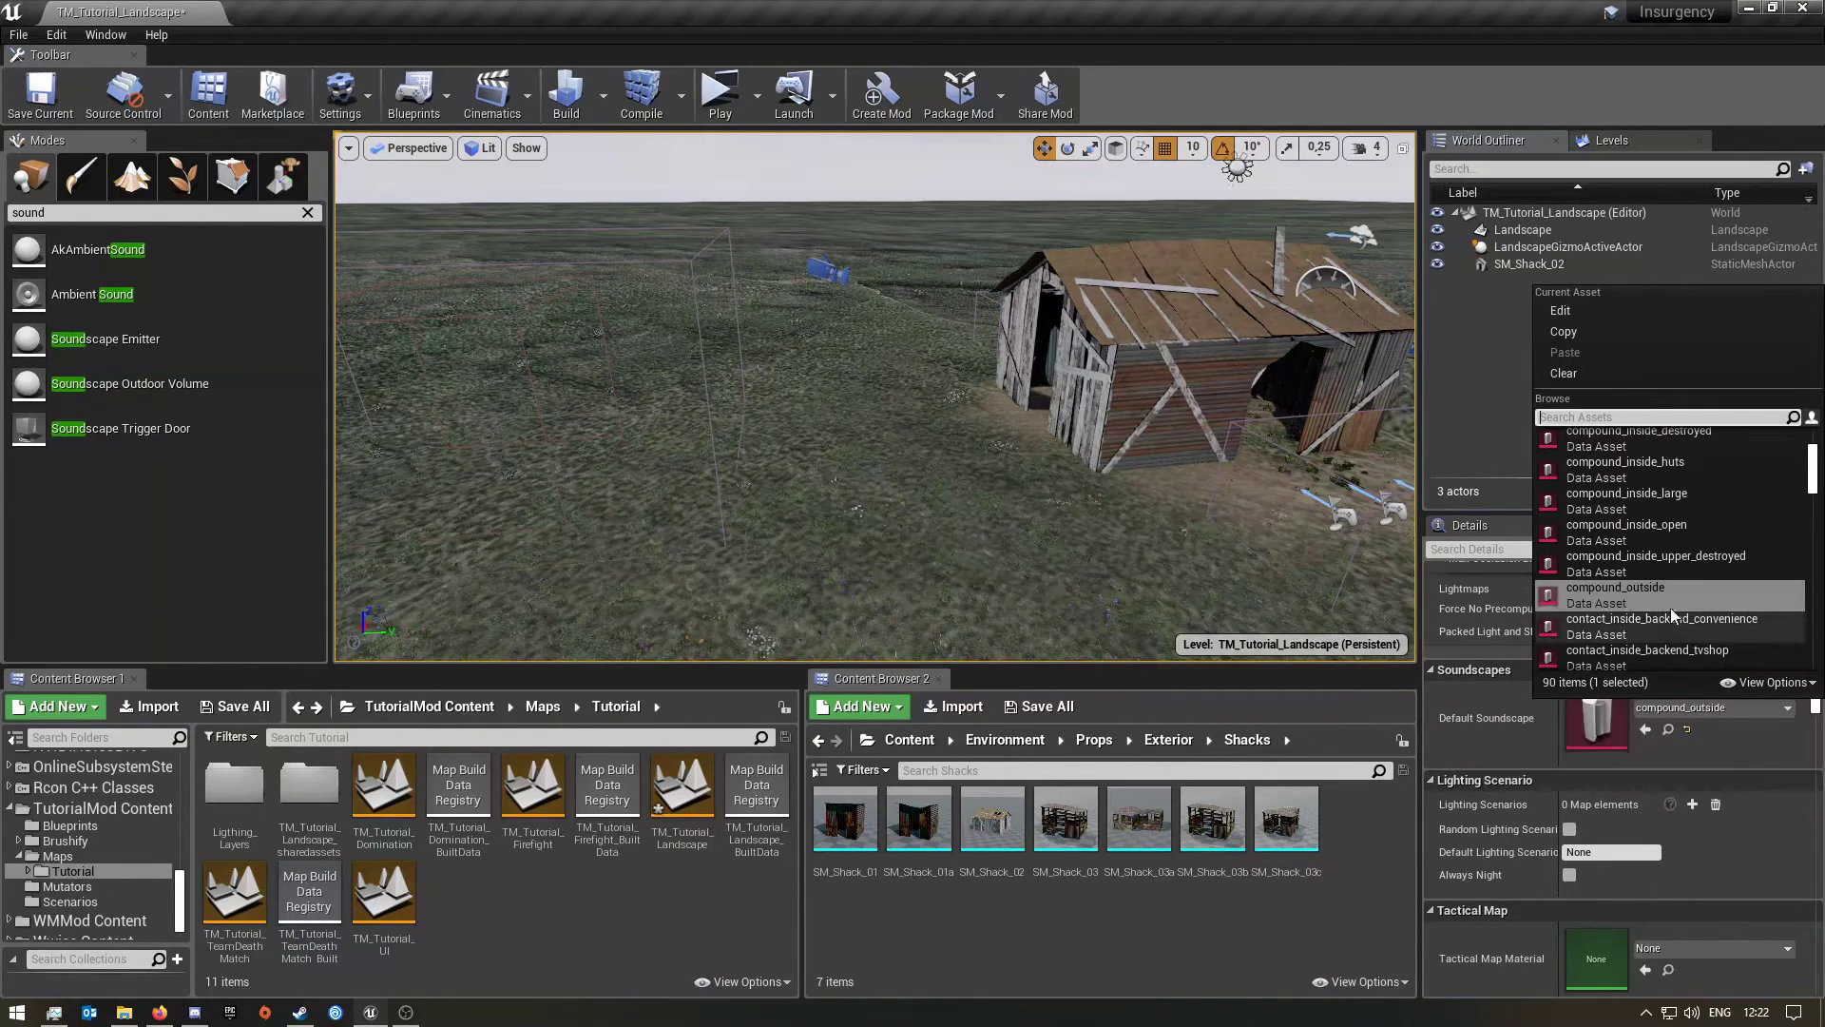
pyautogui.click(1756, 744)
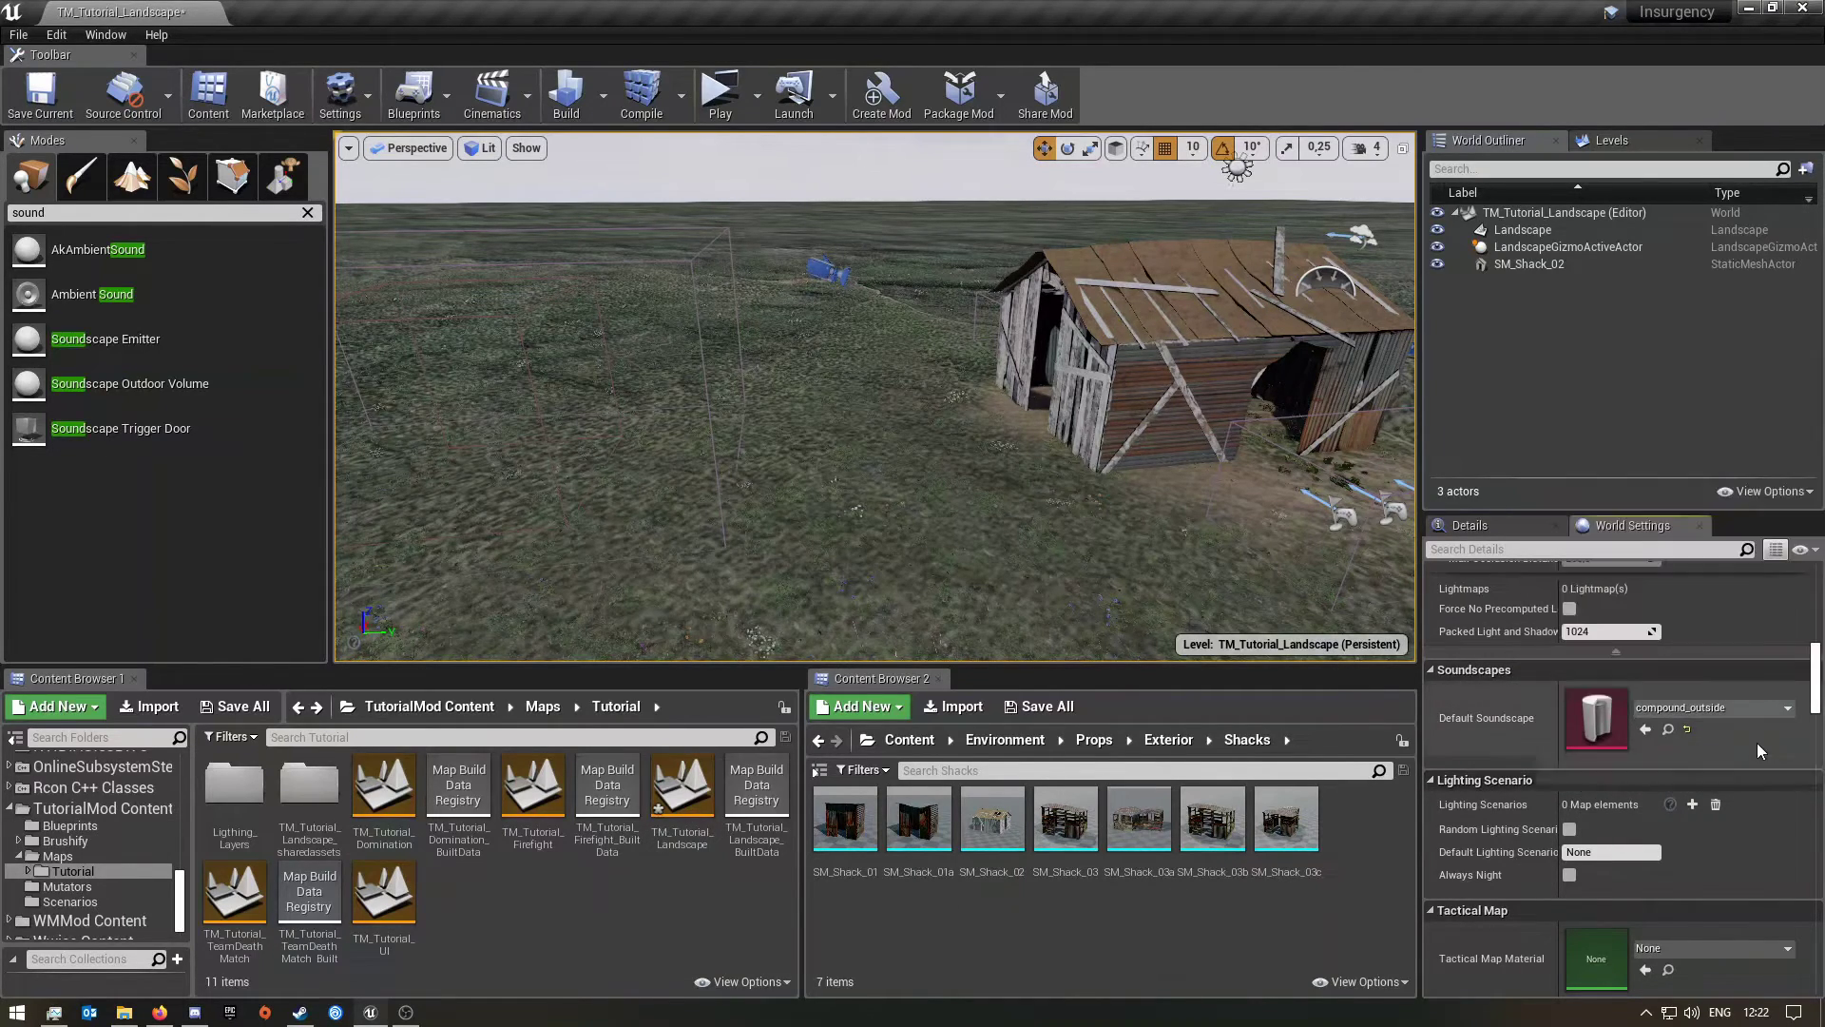
# Step: Play-test the level by deploying and walking around and through the shack, end the session and dismiss the message log
pyautogui.click(717, 95)
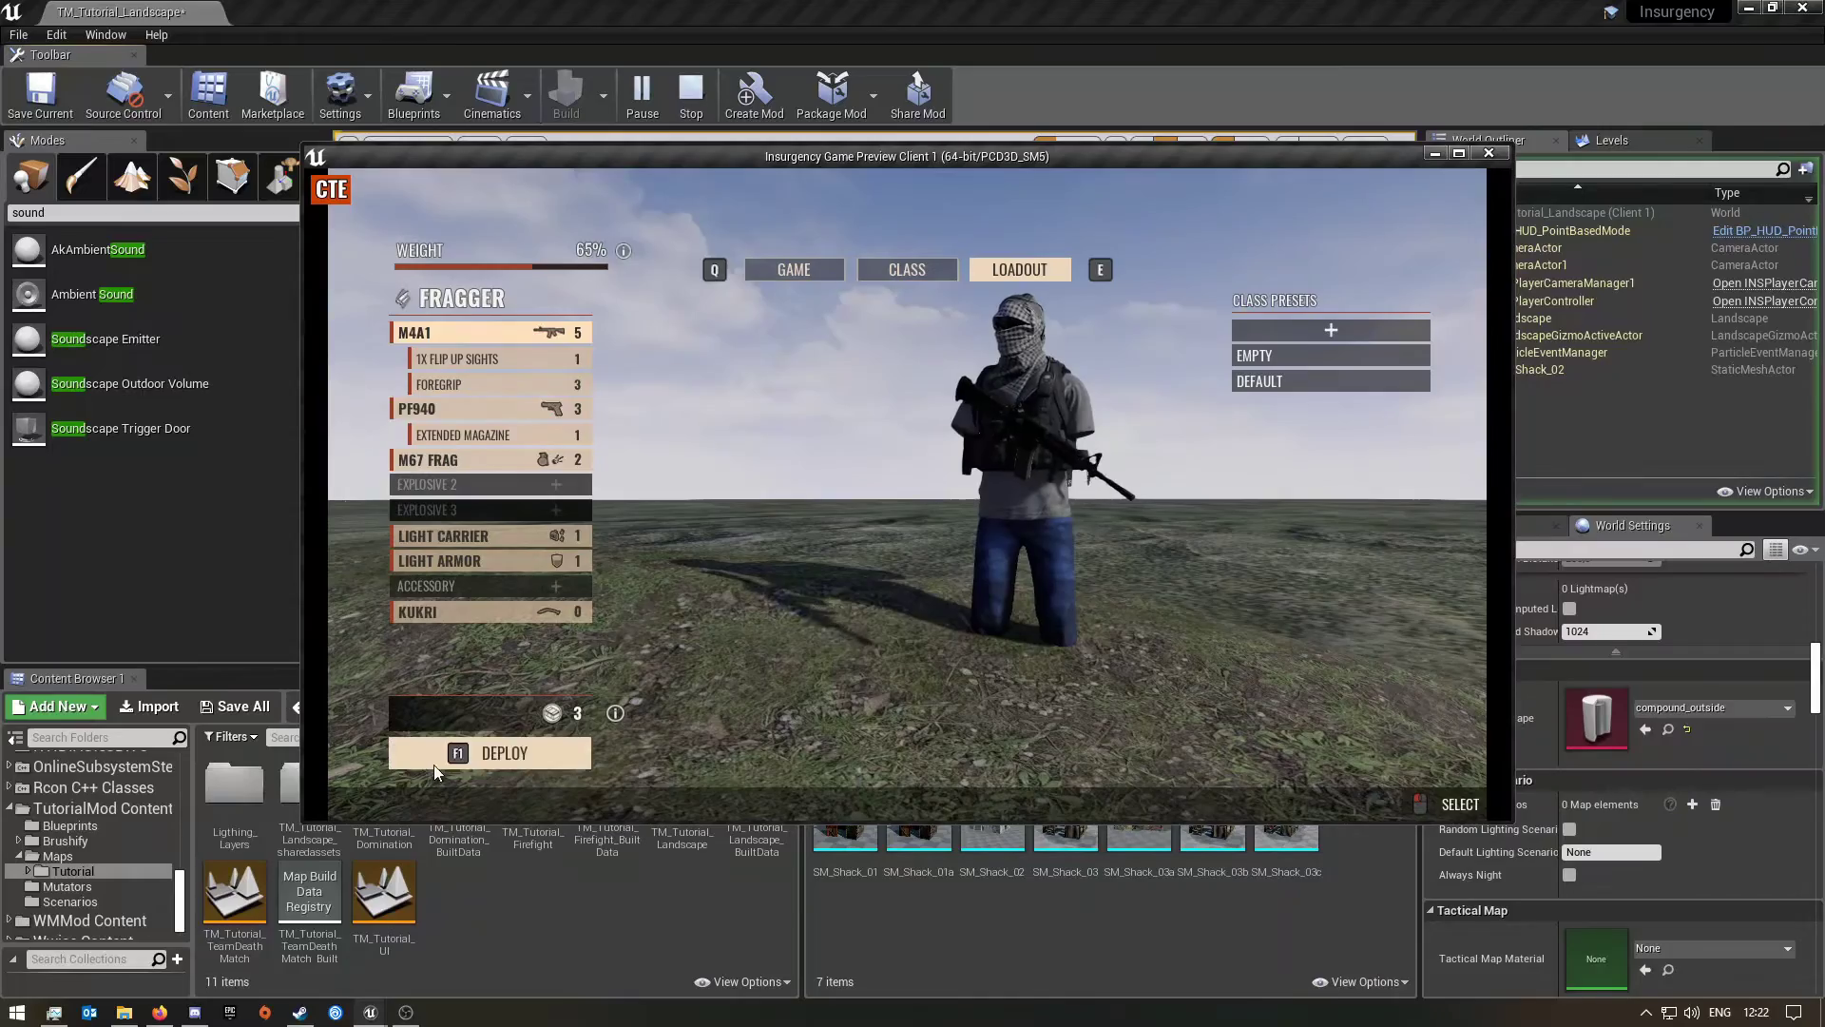
pyautogui.click(434, 764)
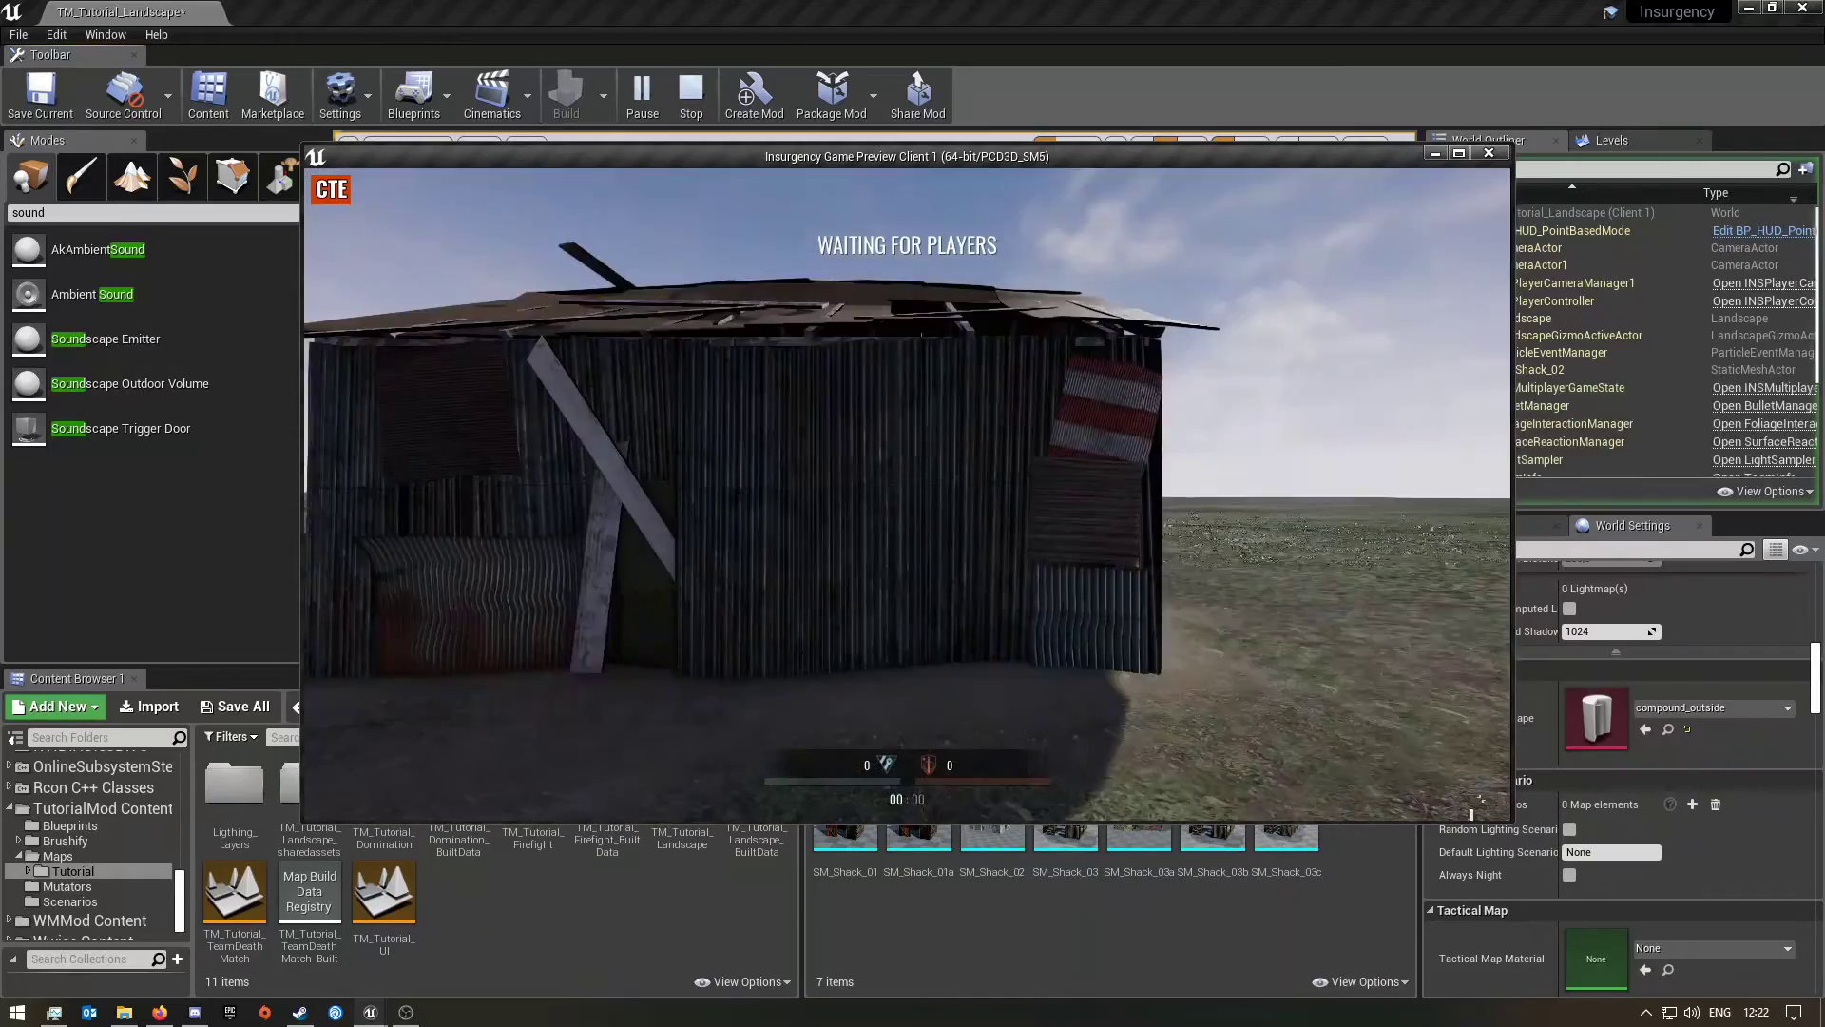
pyautogui.press('w')
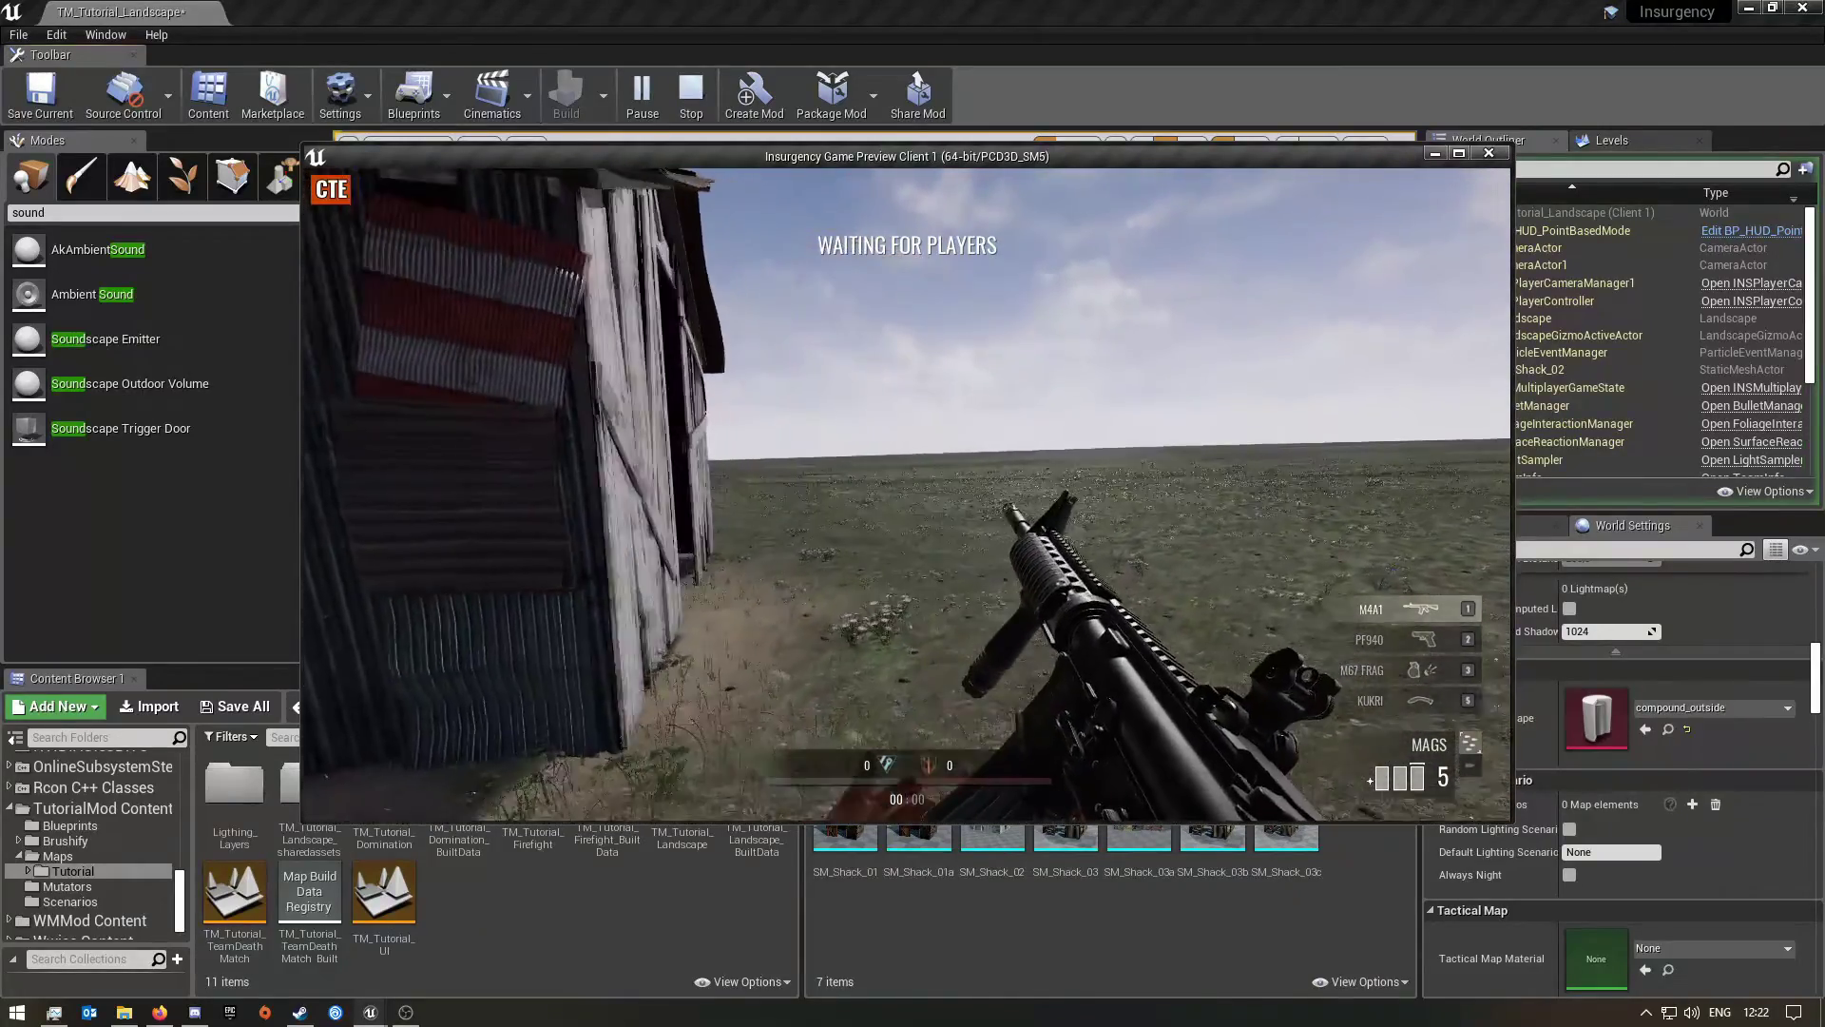
pyautogui.press('w')
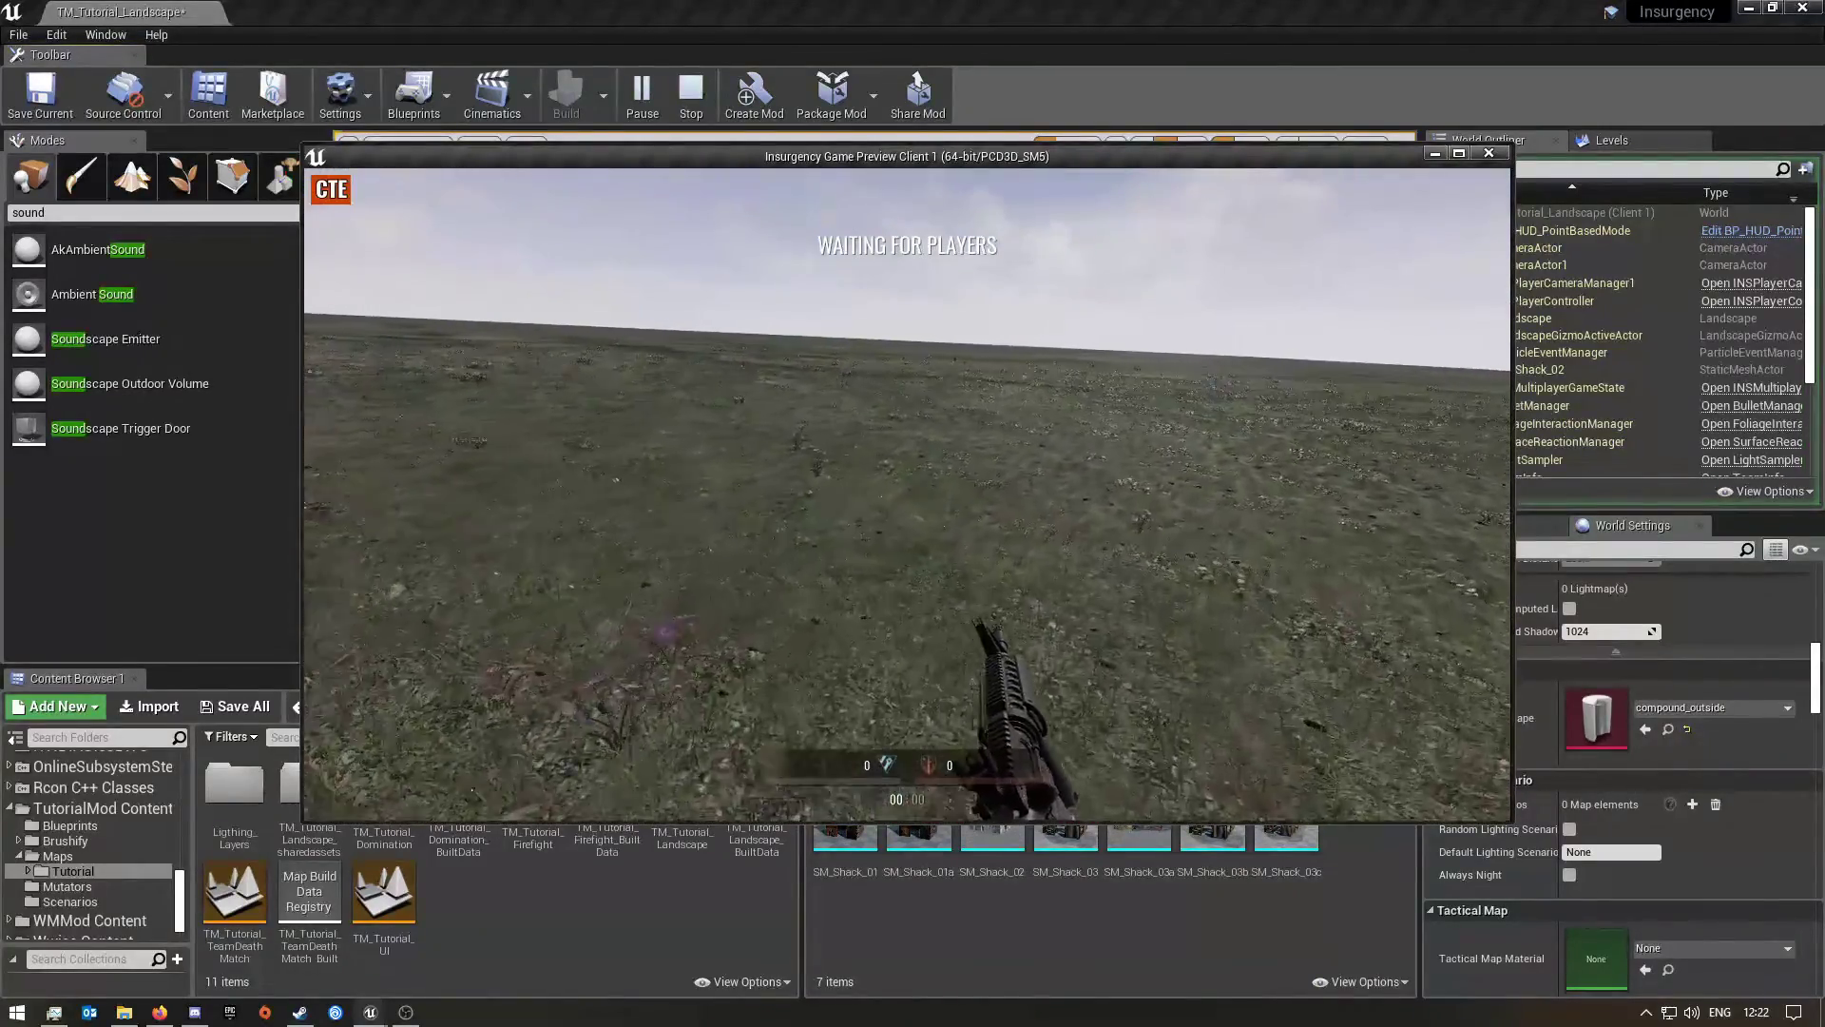
pyautogui.press('w')
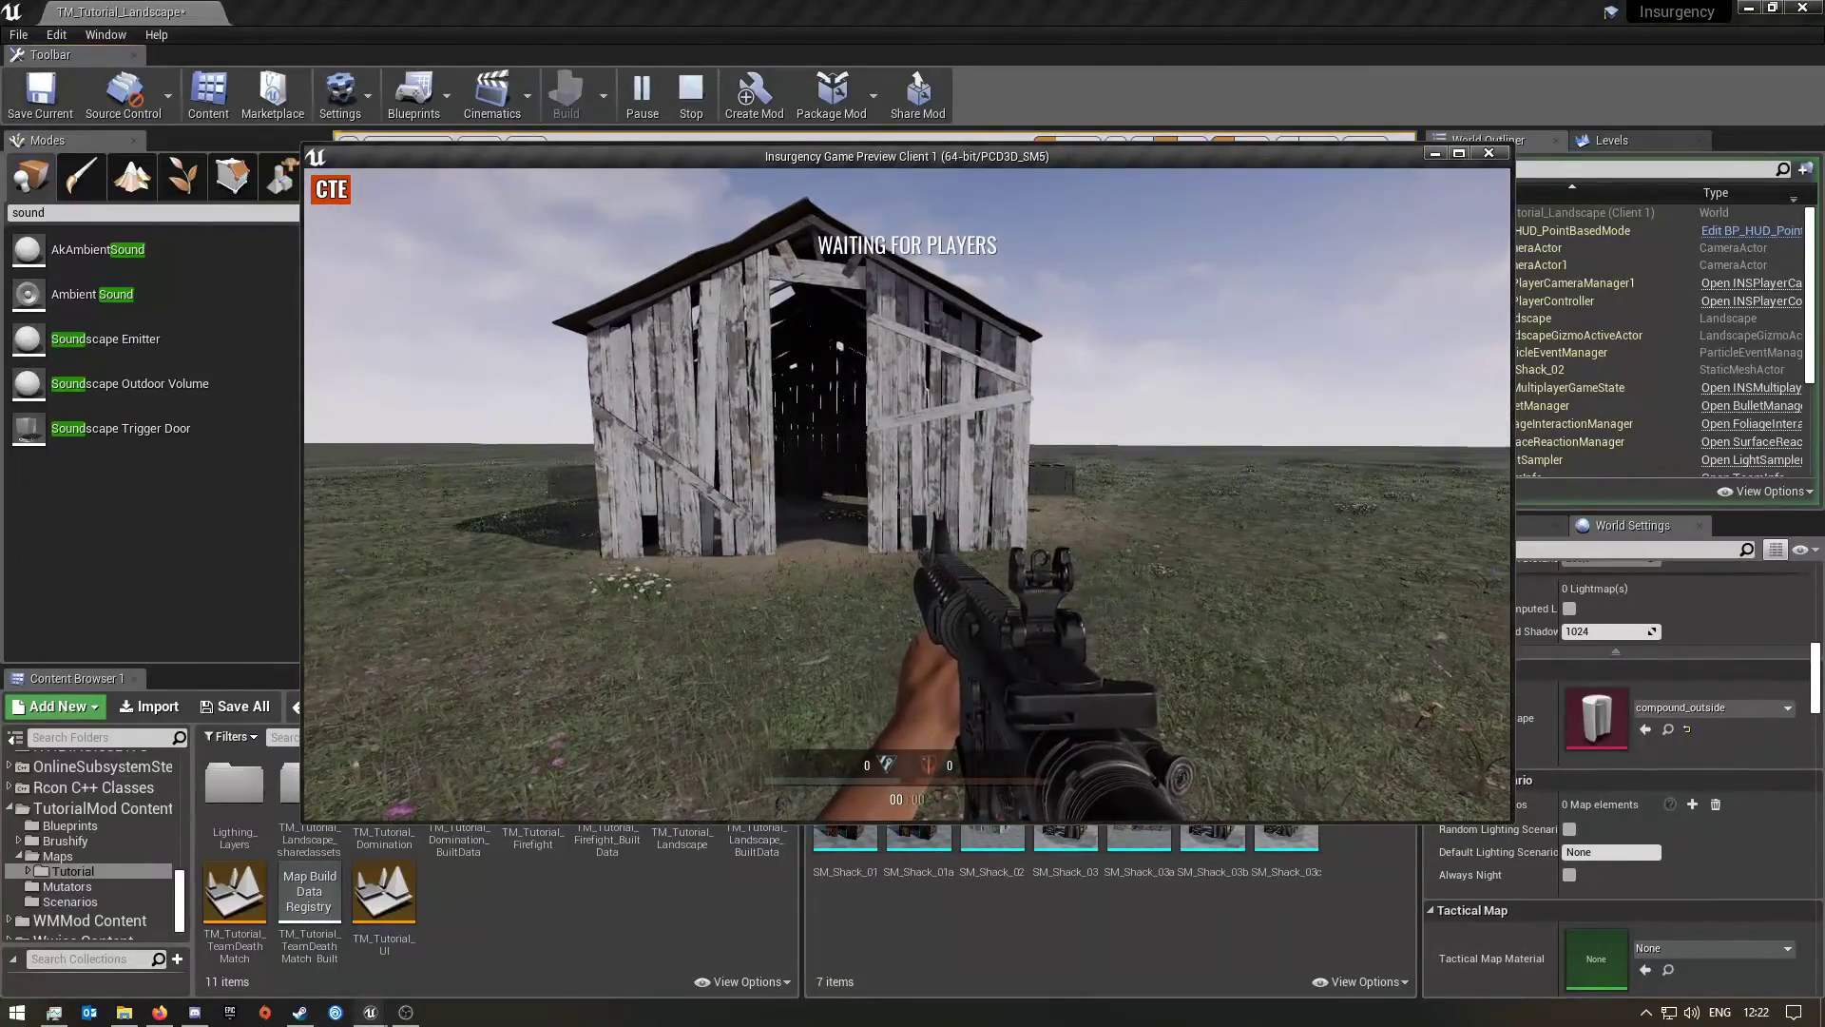
pyautogui.press('w')
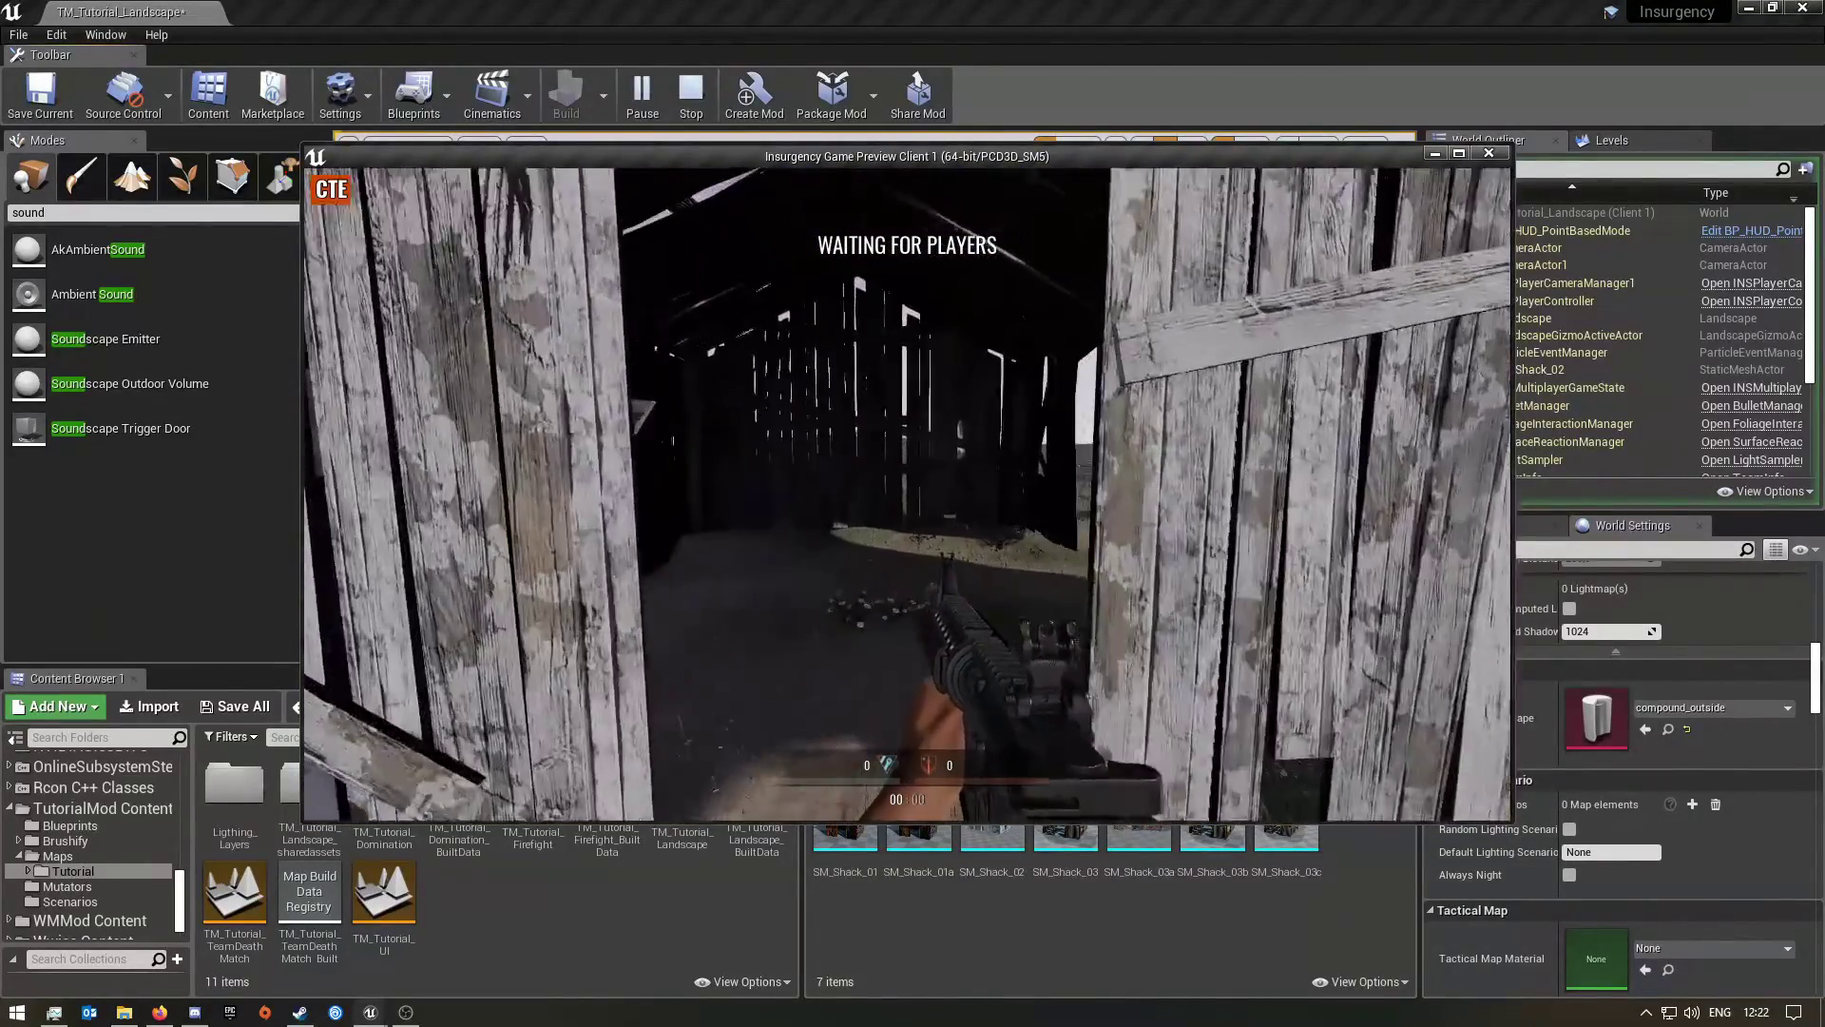
pyautogui.press('w')
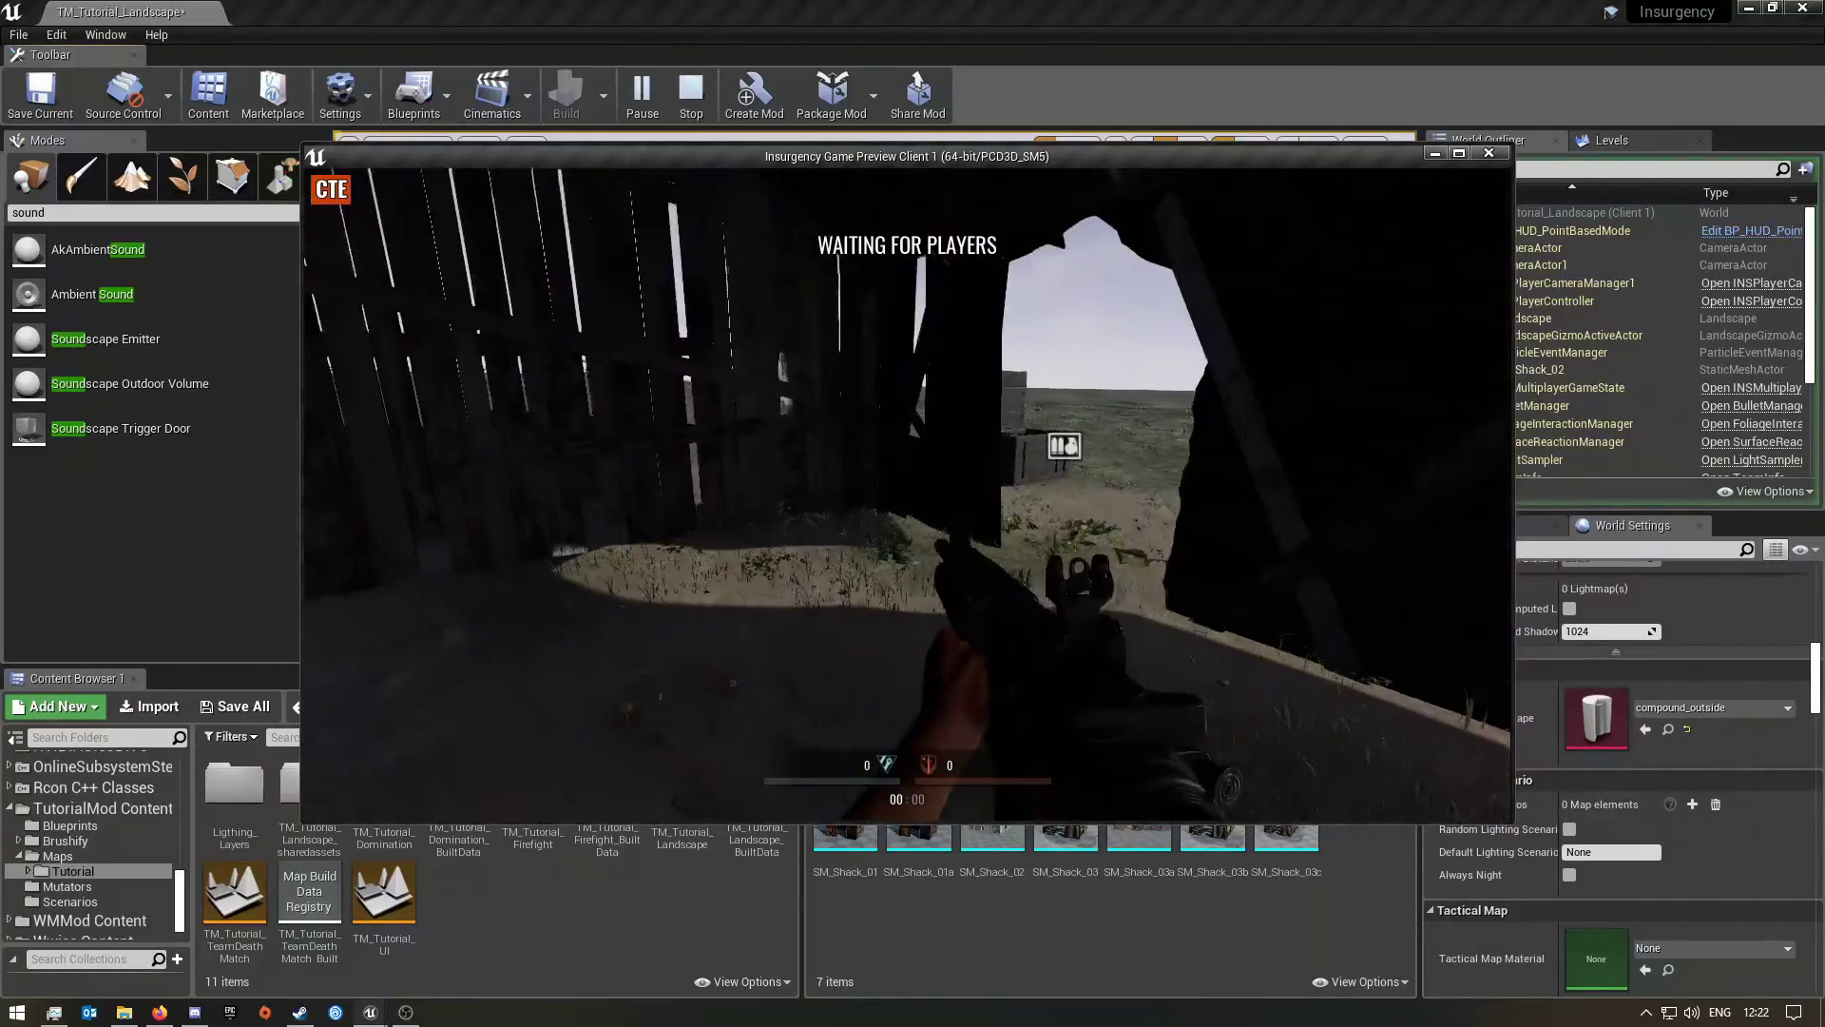
pyautogui.press('w')
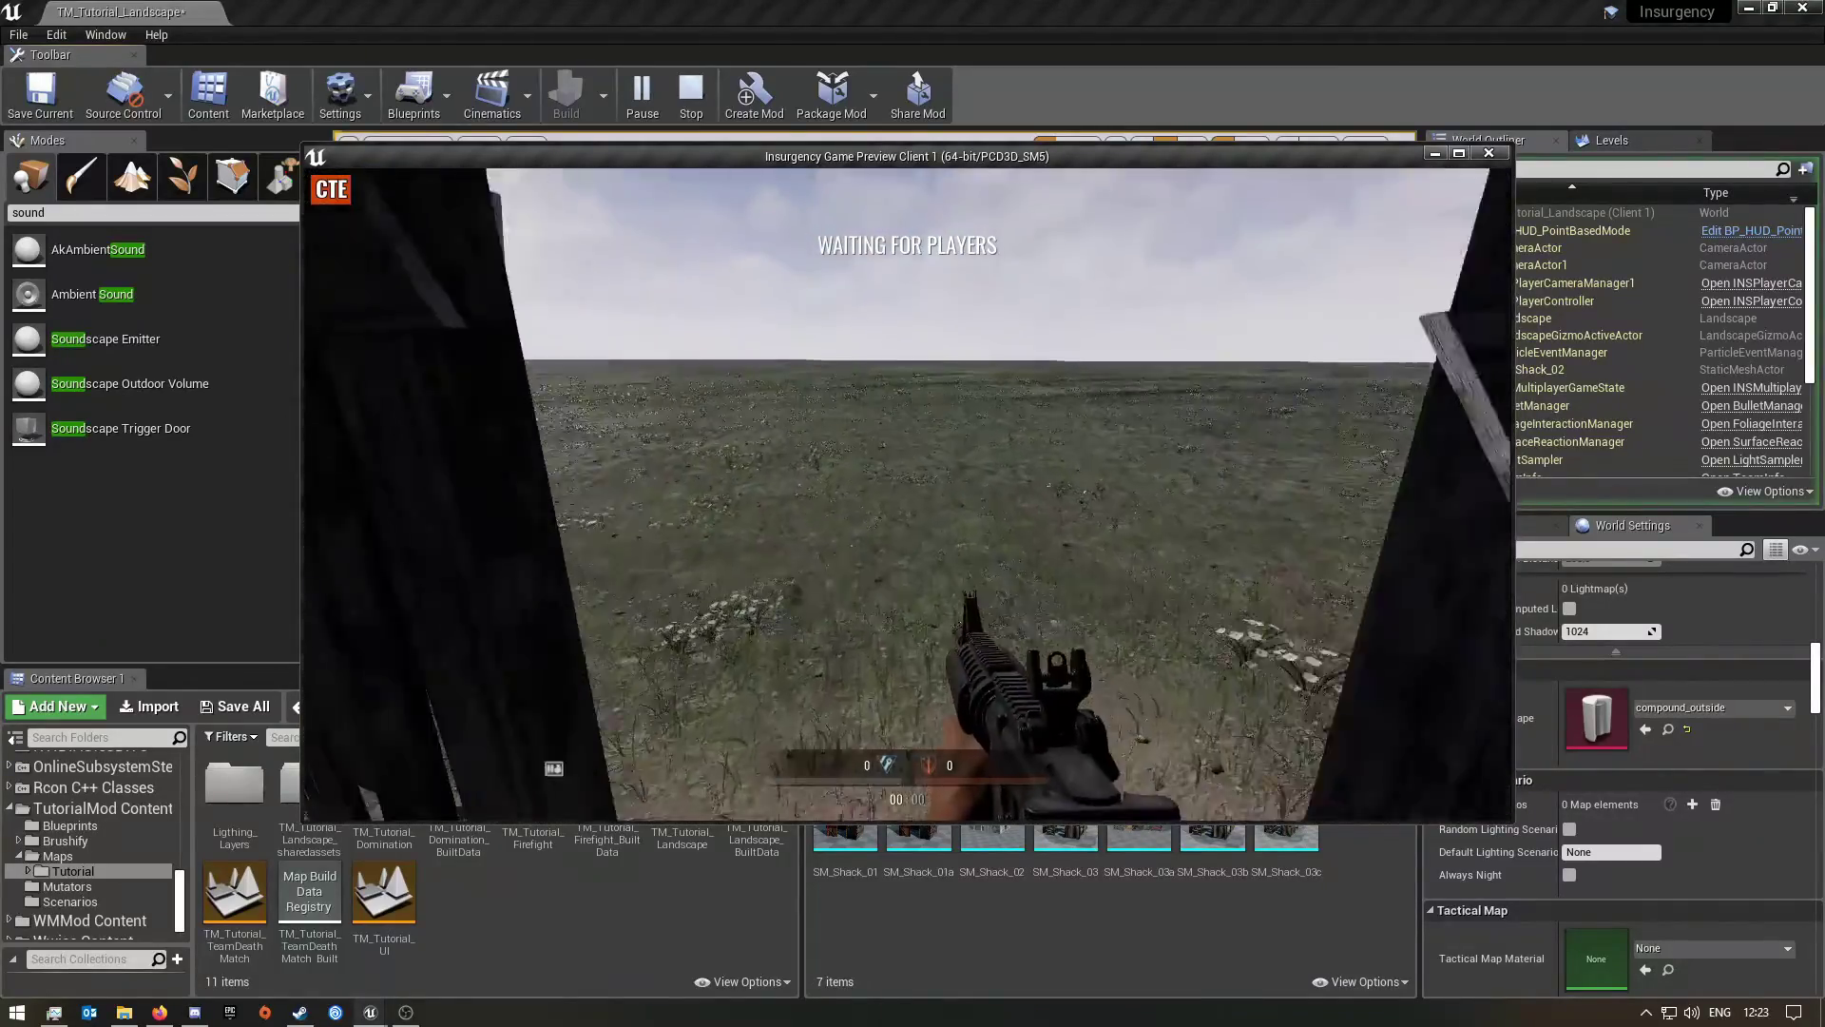
pyautogui.press('w')
pyautogui.press('s')
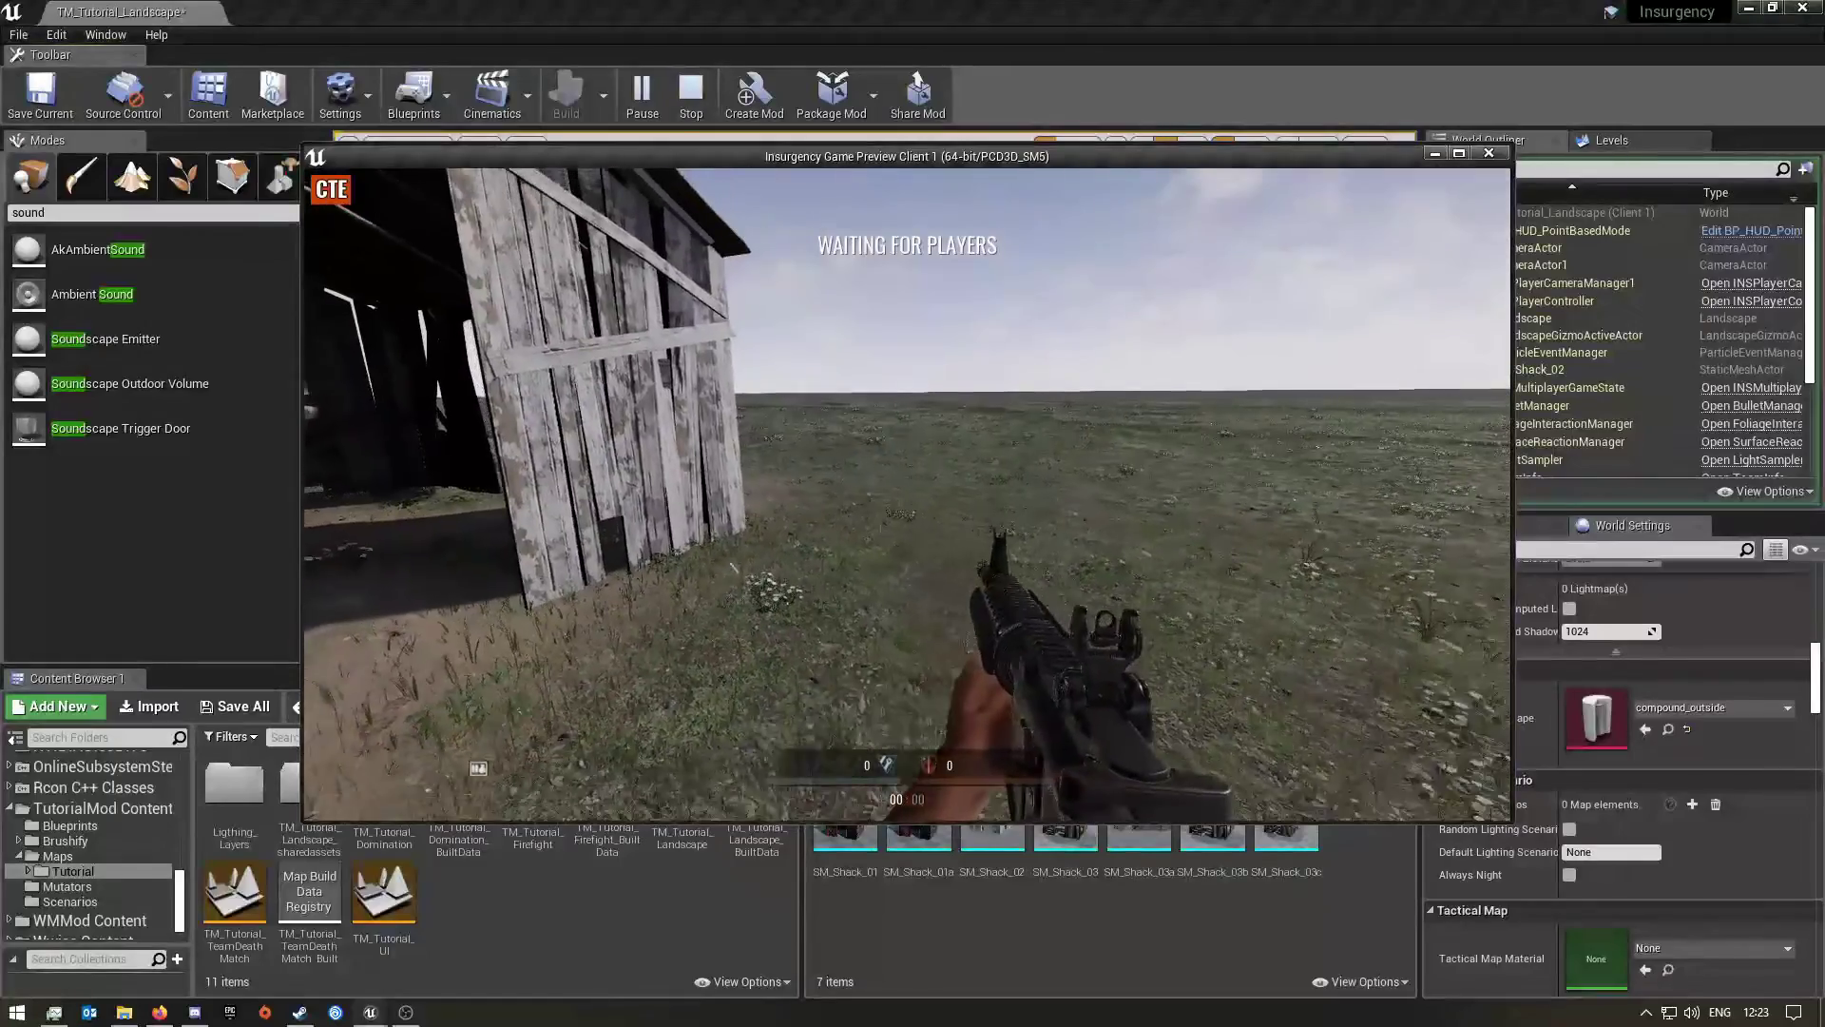
pyautogui.press('Escape')
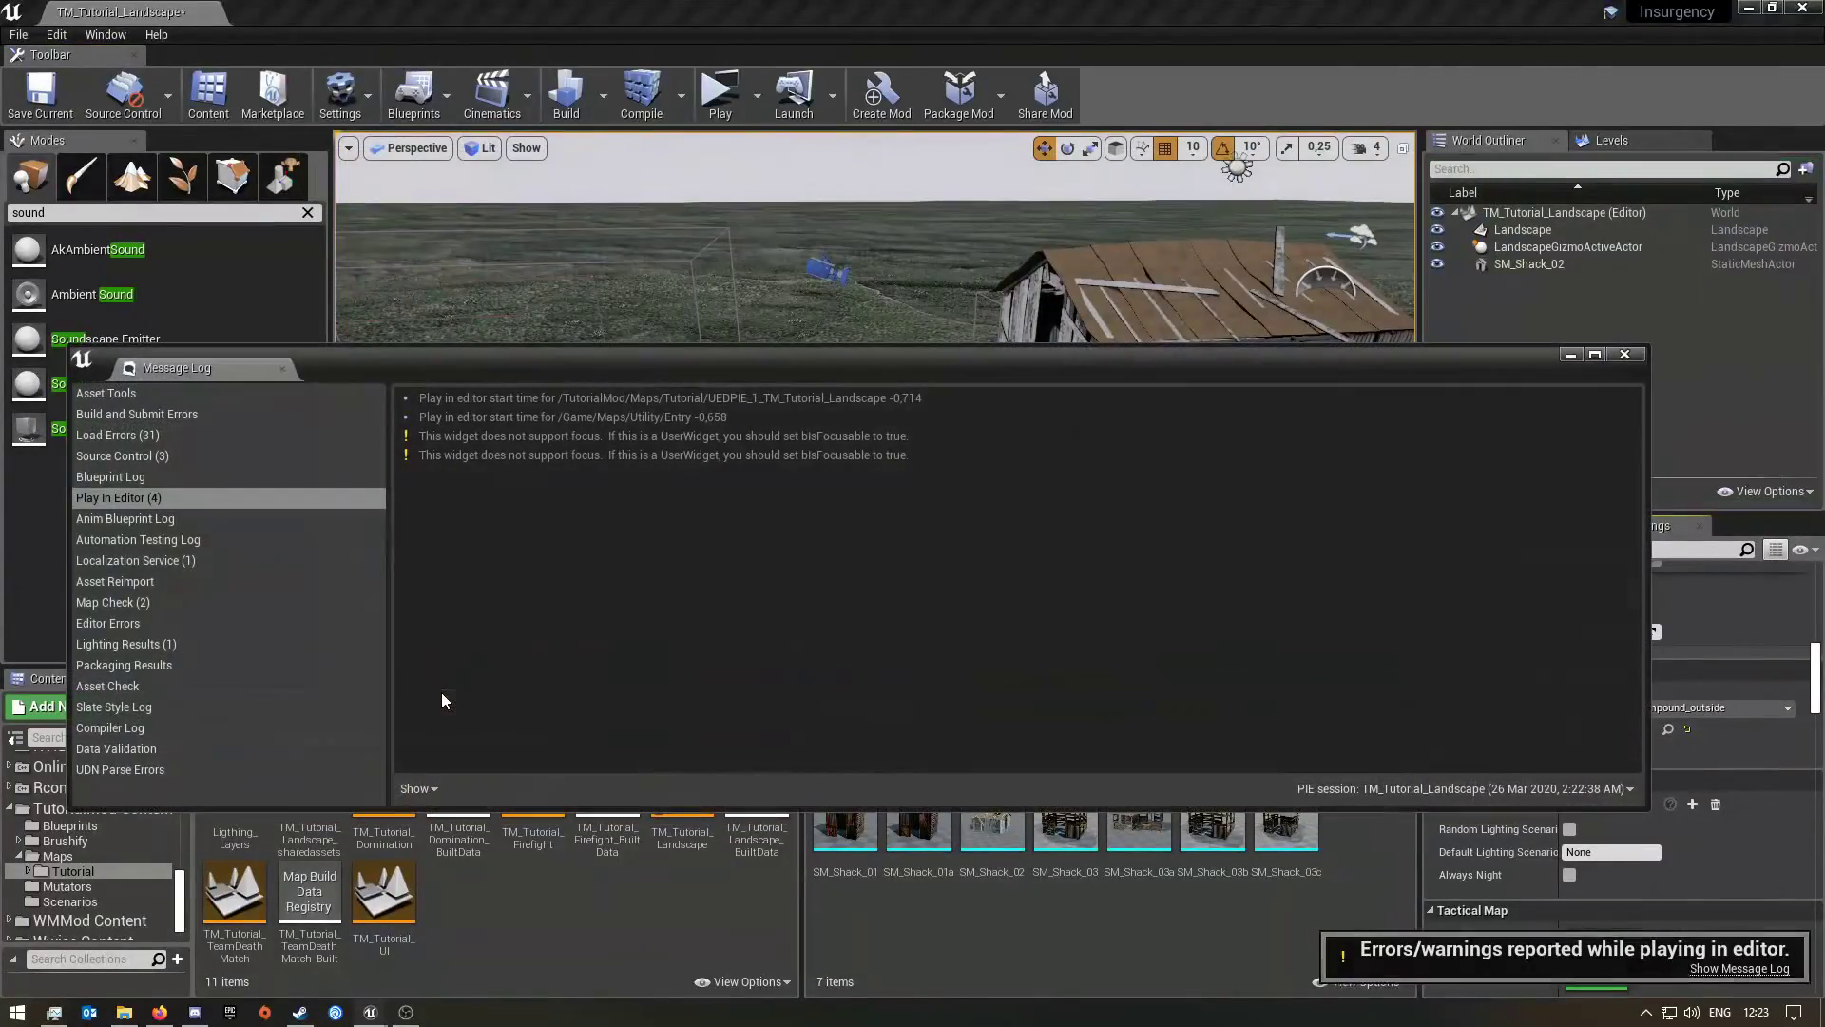
pyautogui.click(1627, 355)
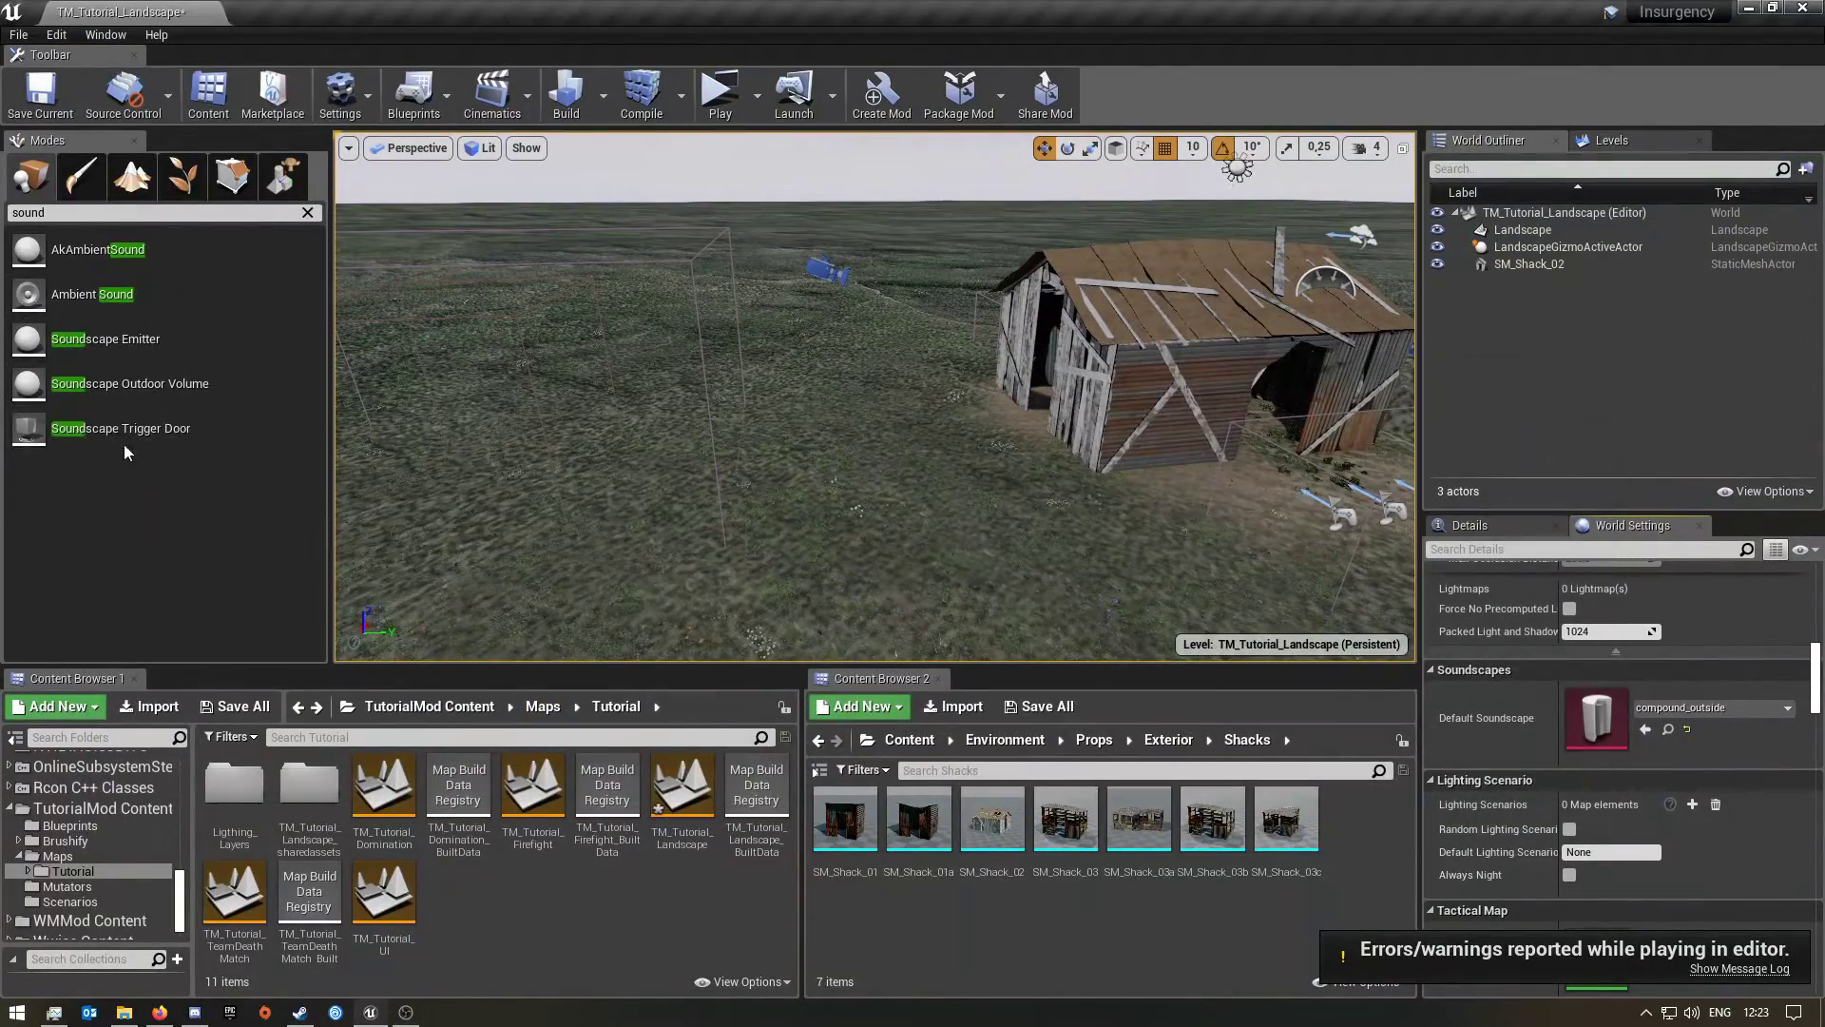
# Step: Search all placeable classes for "Sound", place a Soundscape Outdoor Volume at the shack's front and raise it above the ground
pyautogui.click(308, 215)
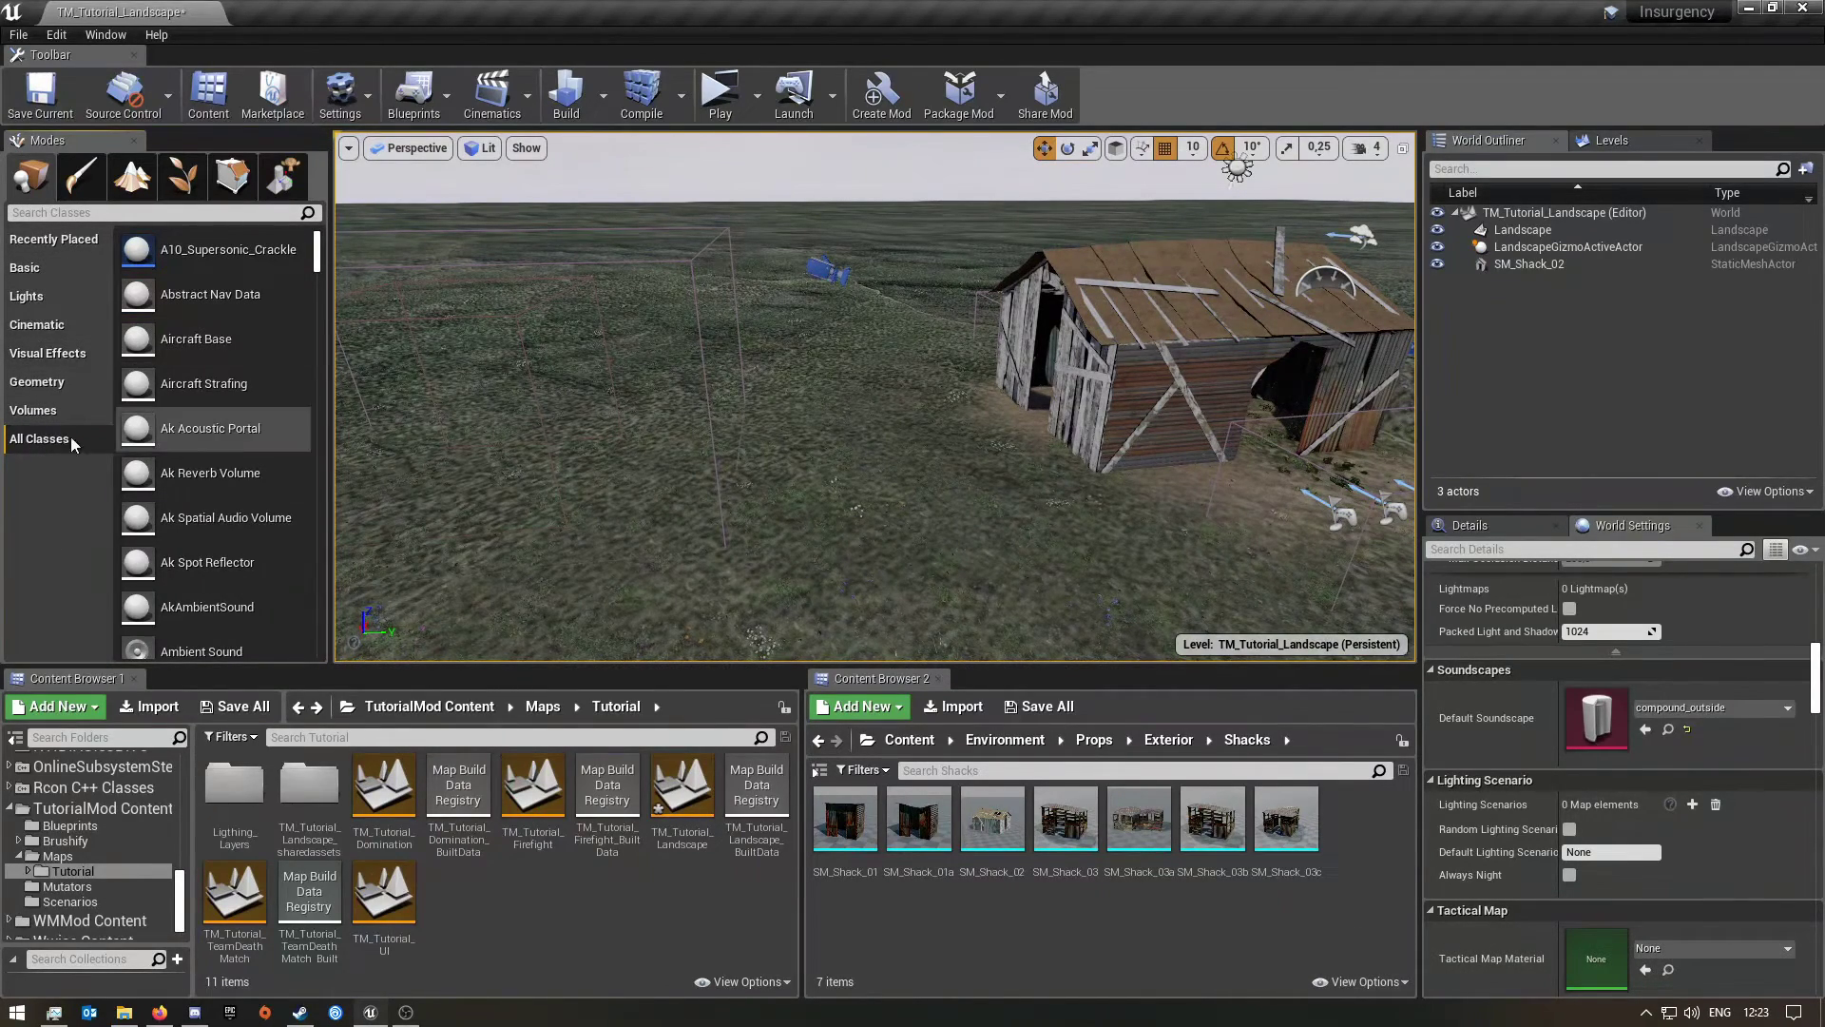
pyautogui.click(42, 212)
pyautogui.write('Sound')
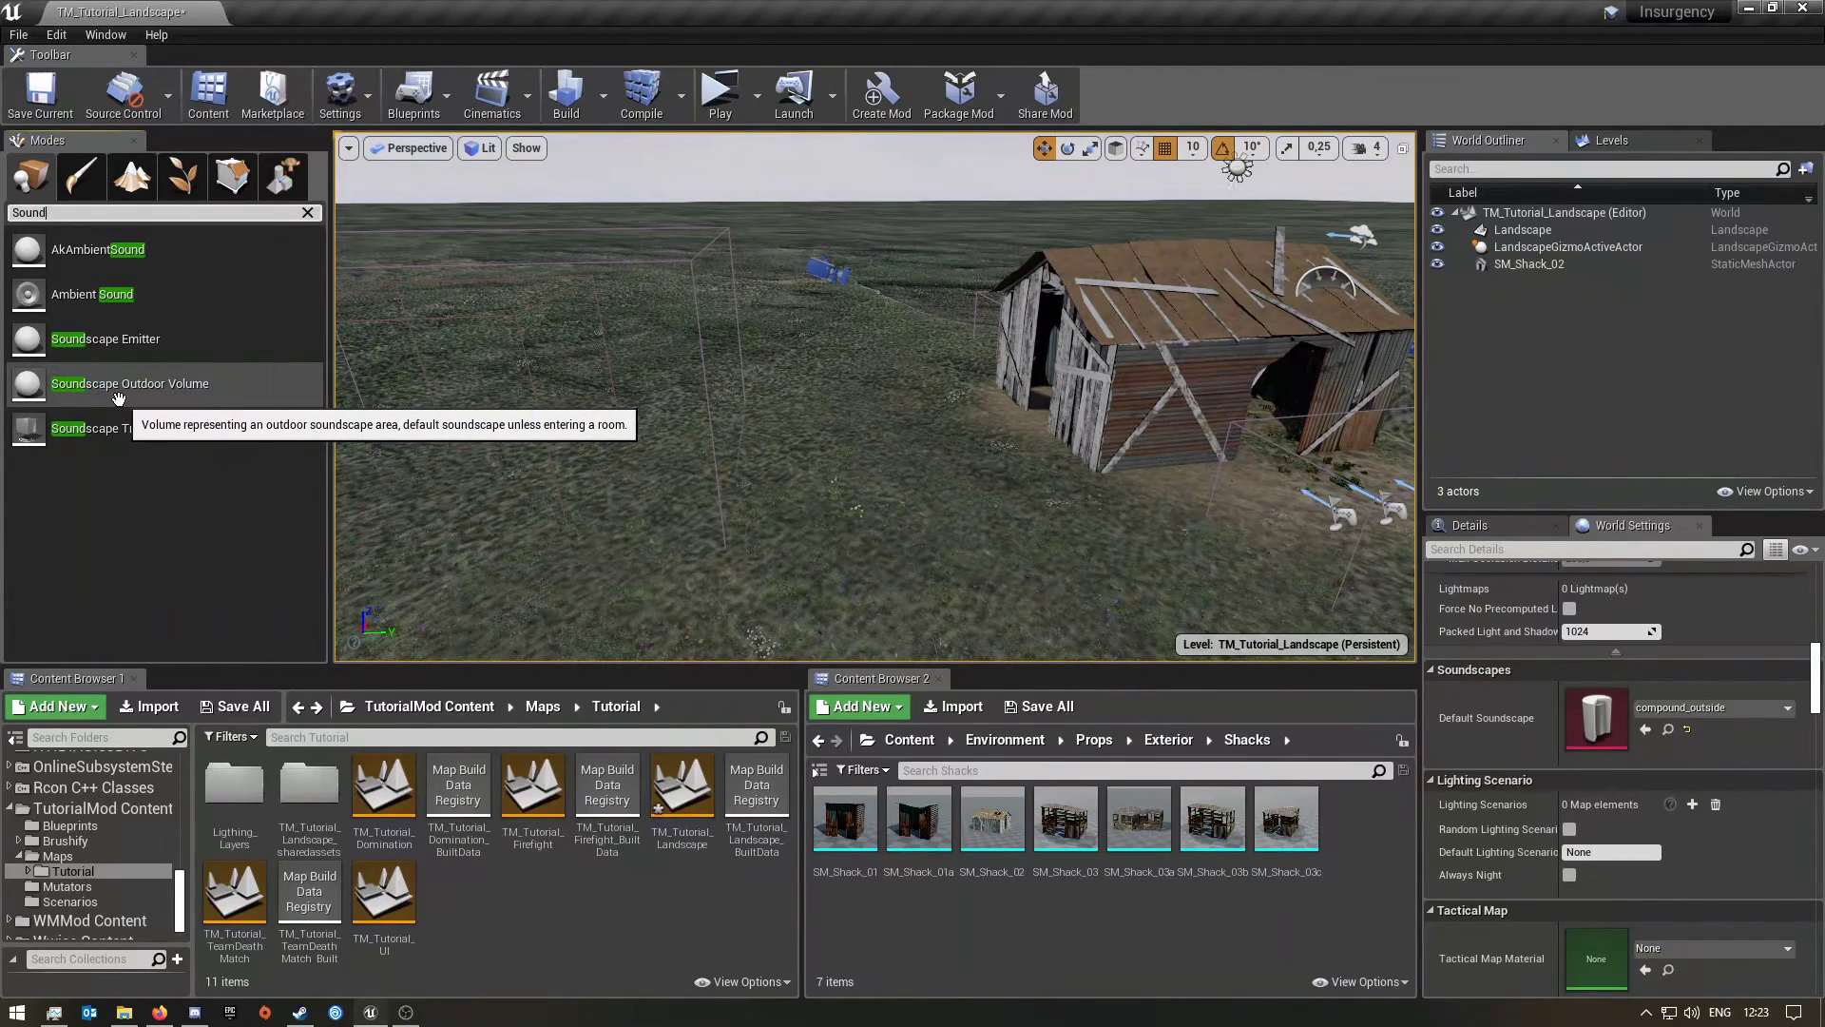
pyautogui.press('w')
pyautogui.moveTo(975, 464); pyautogui.dragTo(1331, 504, button='right')
pyautogui.press('s')
pyautogui.moveTo(85, 365); pyautogui.dragTo(882, 480)
pyautogui.press('w')
pyautogui.moveTo(832, 392)
pyautogui.mouseDown(button='right')
pyautogui.moveTo(950, 495)
pyautogui.moveTo(833, 392)
pyautogui.mouseUp(button='right')
pyautogui.moveTo(832, 390)
pyautogui.mouseDown()
pyautogui.moveTo(806, 247)
pyautogui.moveTo(815, 332)
pyautogui.mouseUp()
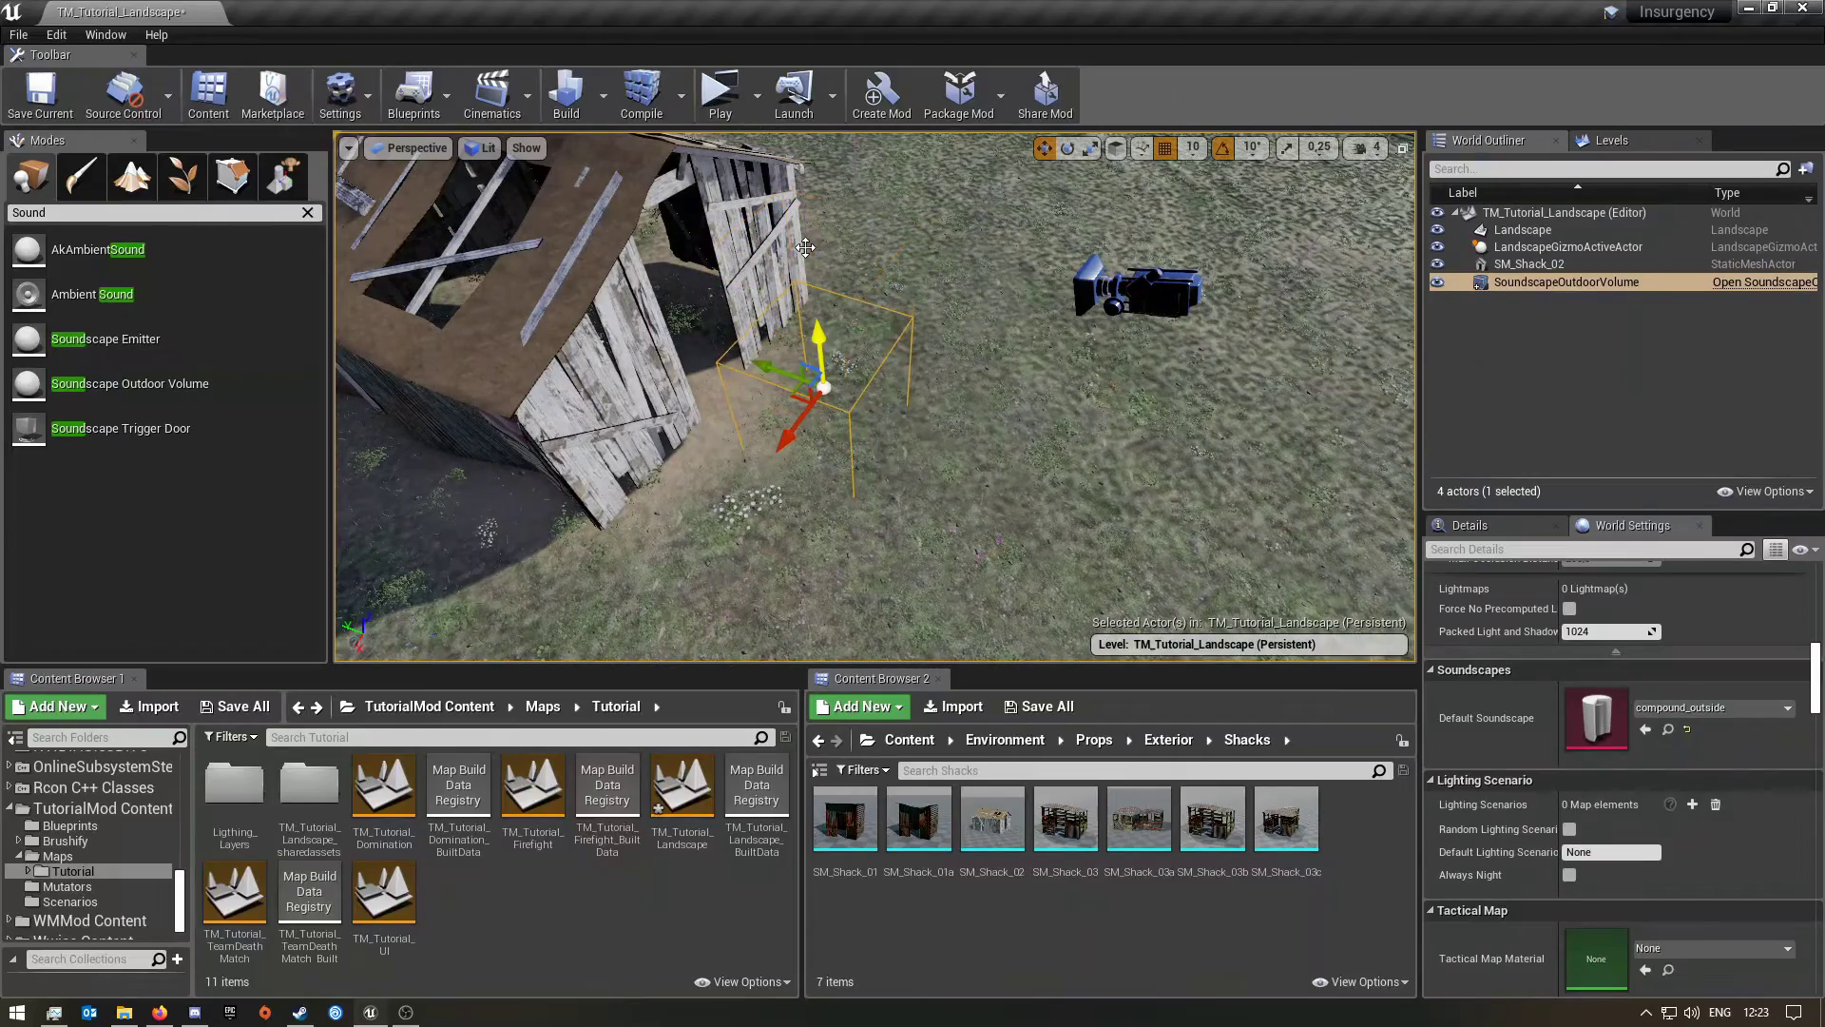
# Step: Widen the Soundscape Outdoor Volume to match the shack's front and move it back inside the shack
pyautogui.press('s')
pyautogui.moveTo(805, 247); pyautogui.dragTo(699, 271, button='right')
pyautogui.press('d')
pyautogui.moveTo(884, 261); pyautogui.dragTo(888, 266, button='right')
pyautogui.press('e')
pyautogui.press('r')
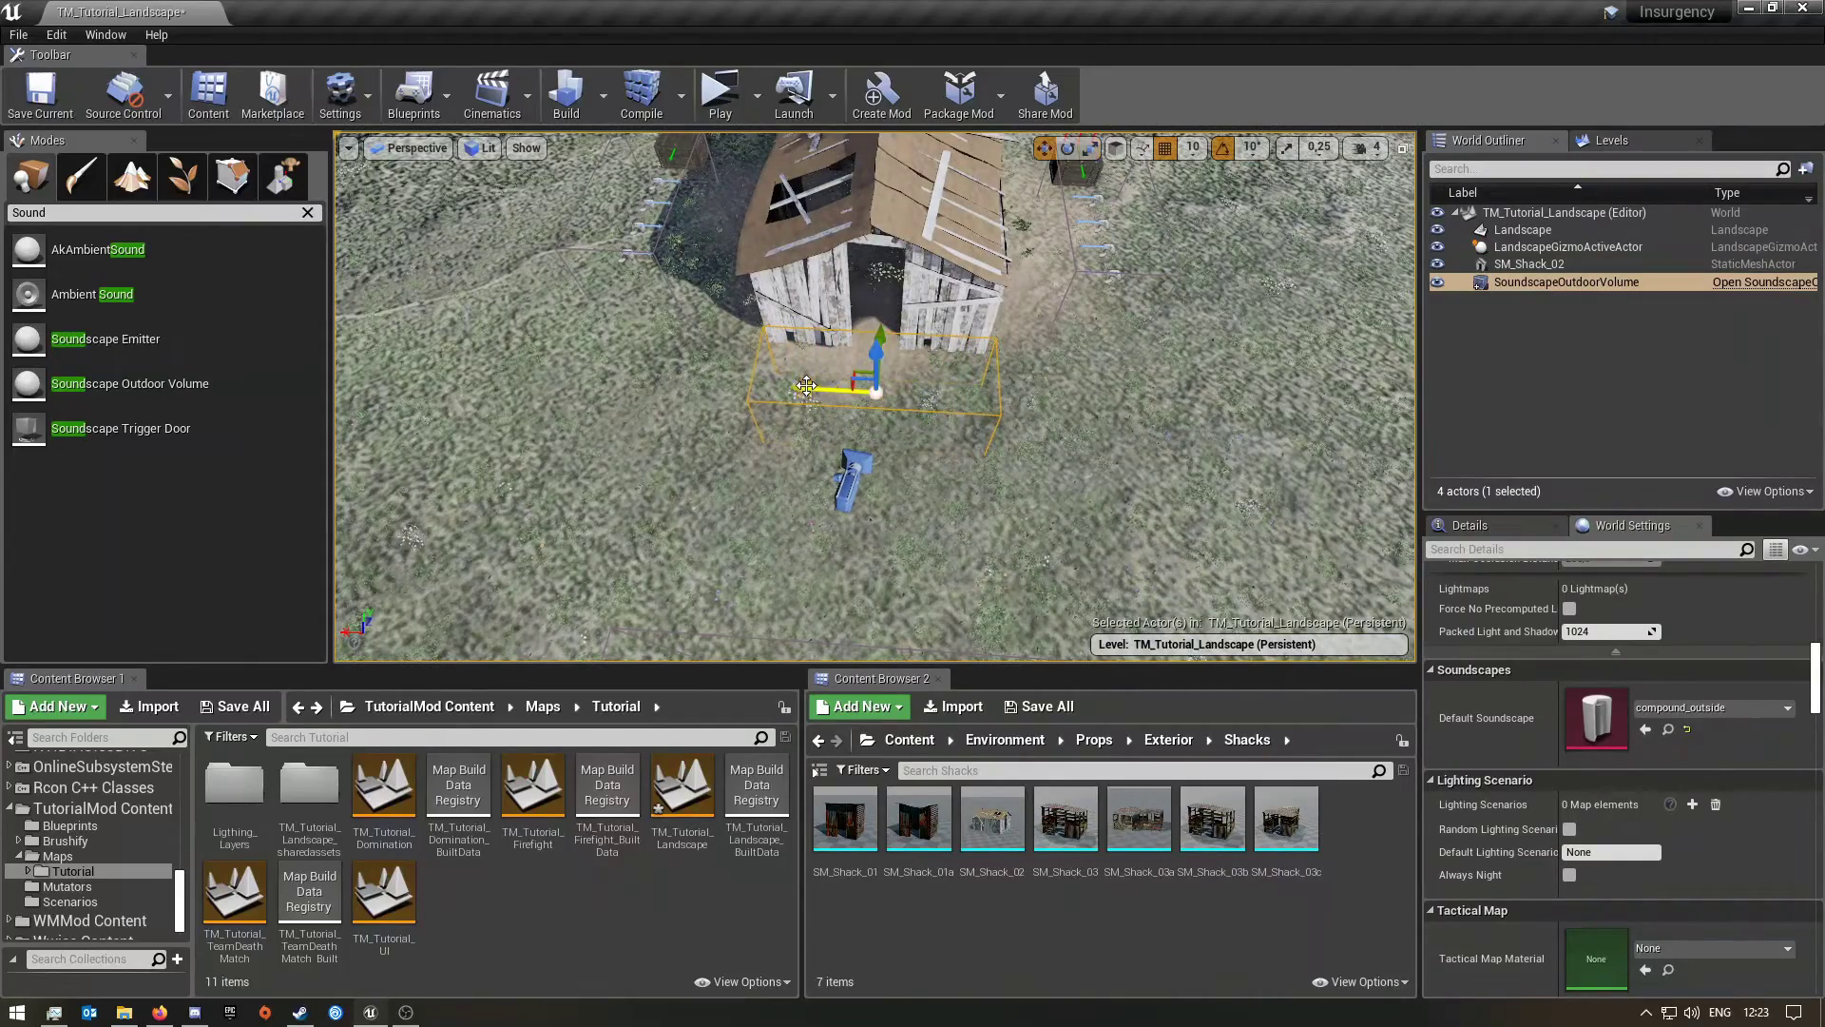
pyautogui.press('a')
pyautogui.moveTo(794, 432); pyautogui.dragTo(828, 484, button='right')
pyautogui.press('e')
pyautogui.press('r')
pyautogui.moveTo(803, 406); pyautogui.dragTo(614, 399)
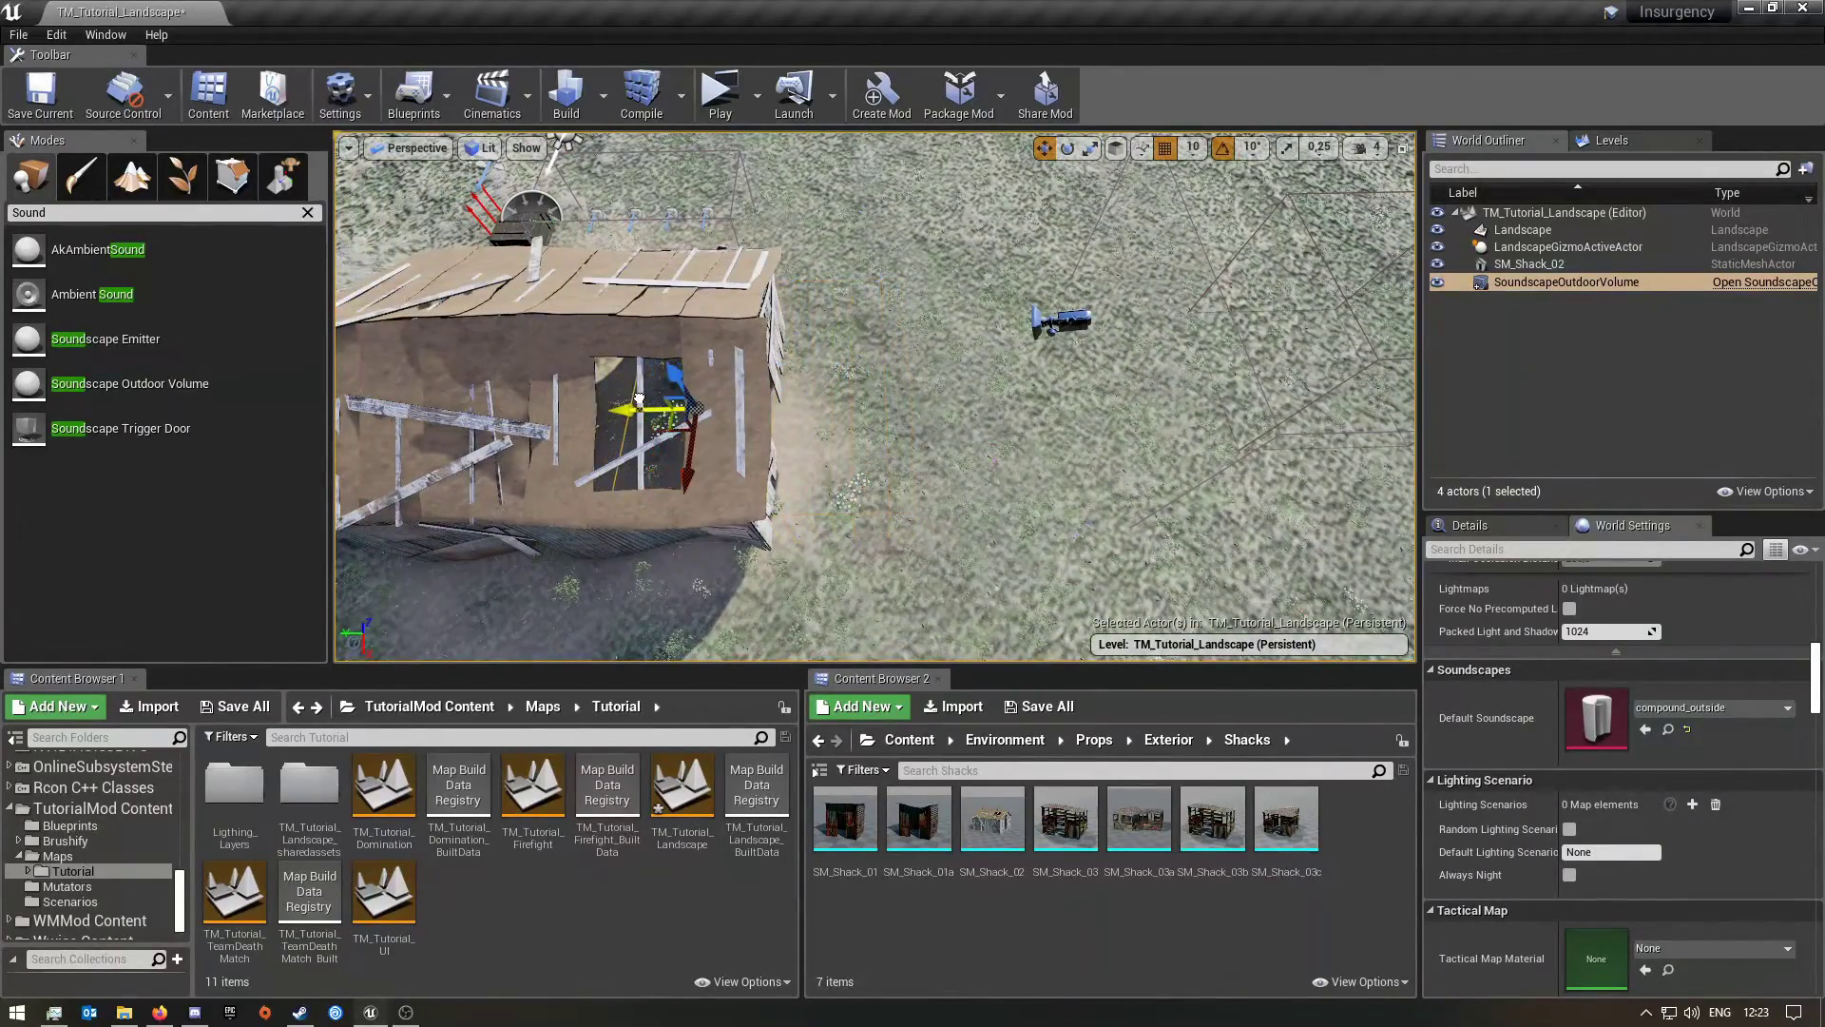
# Step: Adjust the volume's length and position so that it runs from the shack's front wall to its back wall
pyautogui.moveTo(549, 386)
pyautogui.mouseDown(button='right')
pyautogui.moveTo(532, 380)
pyautogui.moveTo(570, 382)
pyautogui.mouseUp(button='right')
pyautogui.press('e')
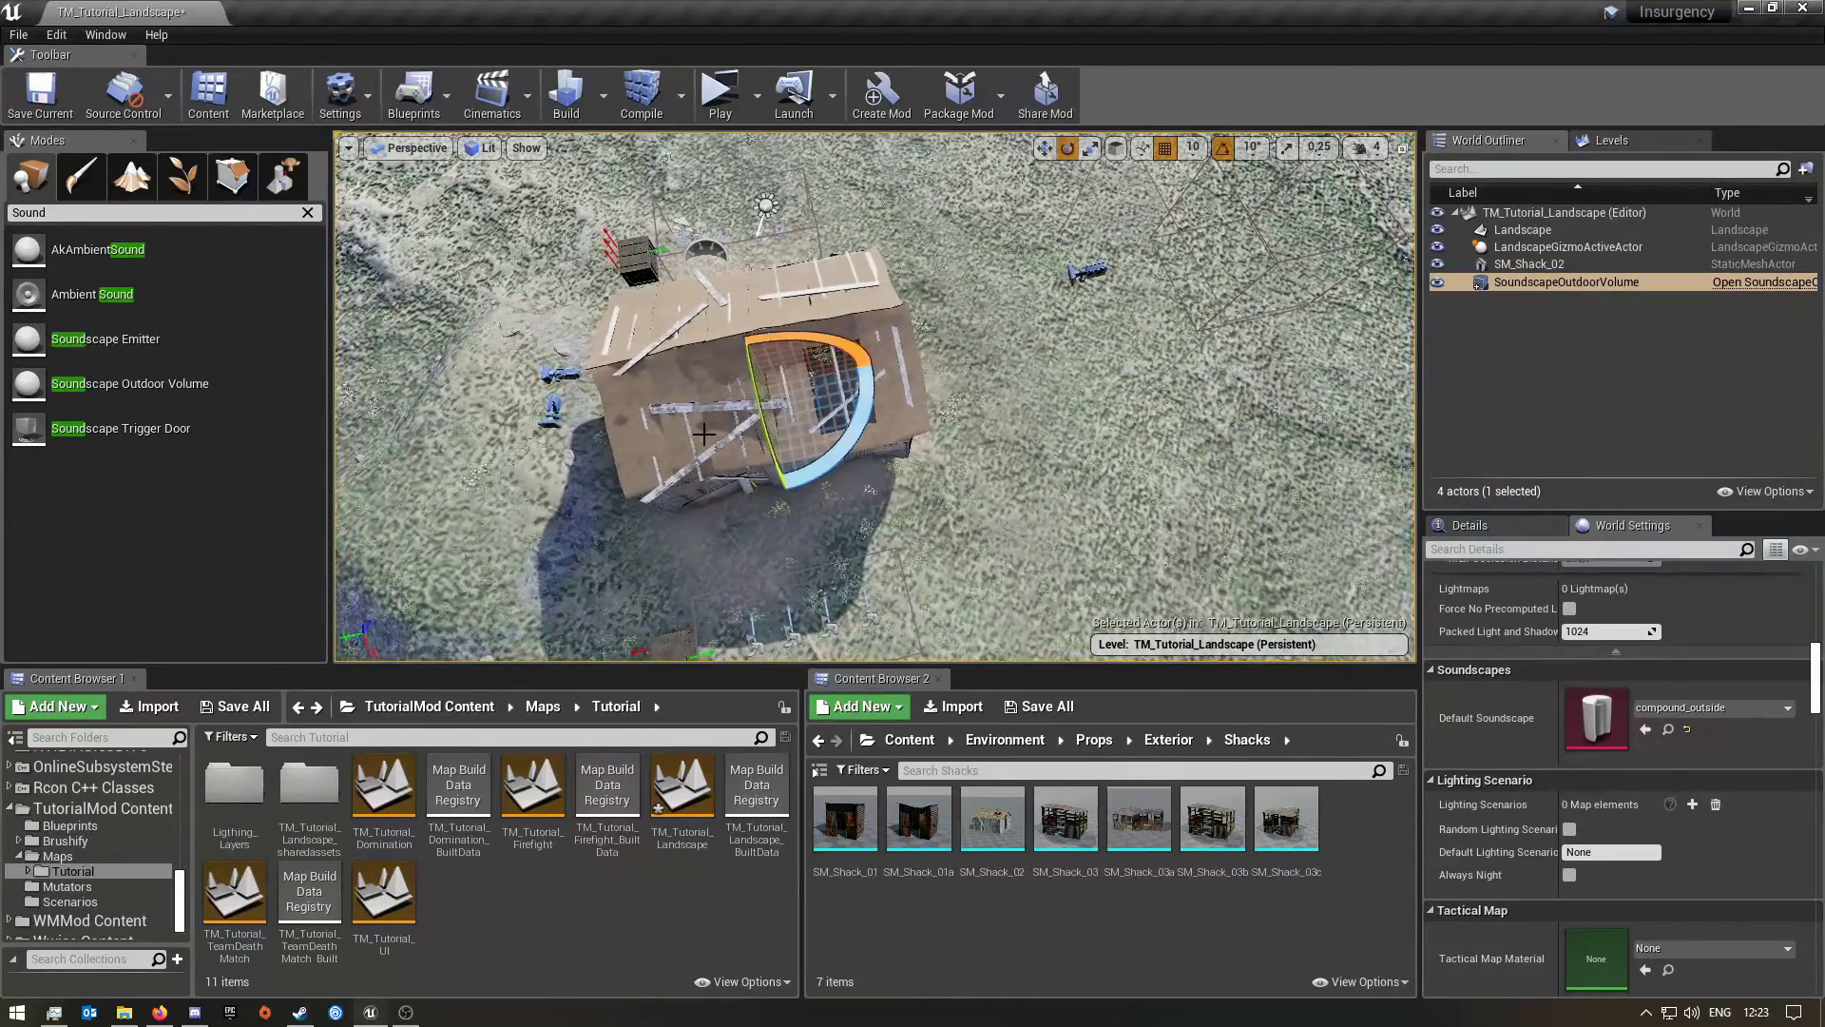
pyautogui.press('r')
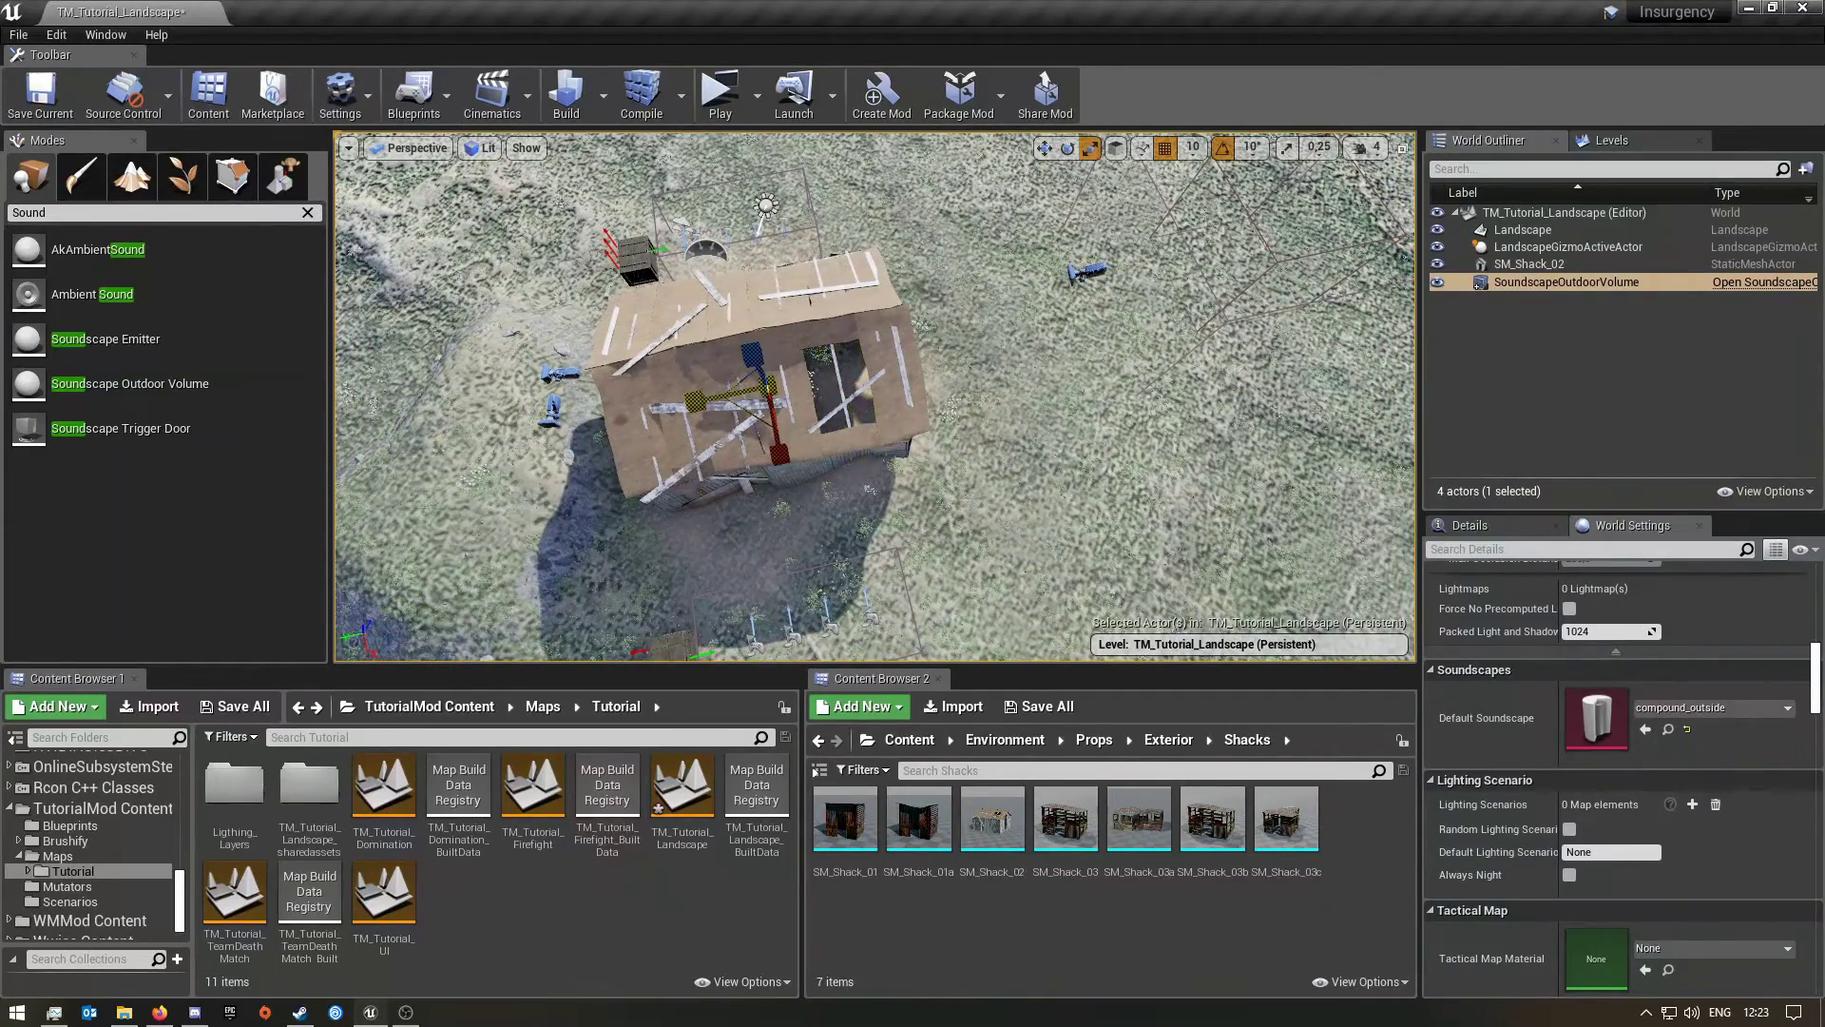
pyautogui.press('w')
pyautogui.moveTo(808, 516); pyautogui.dragTo(1055, 493, button='right')
pyautogui.press('s')
pyautogui.moveTo(665, 380)
pyautogui.mouseDown(button='right')
pyautogui.moveTo(655, 404)
pyautogui.moveTo(654, 382)
pyautogui.mouseUp(button='right')
pyautogui.press('e')
pyautogui.press('r')
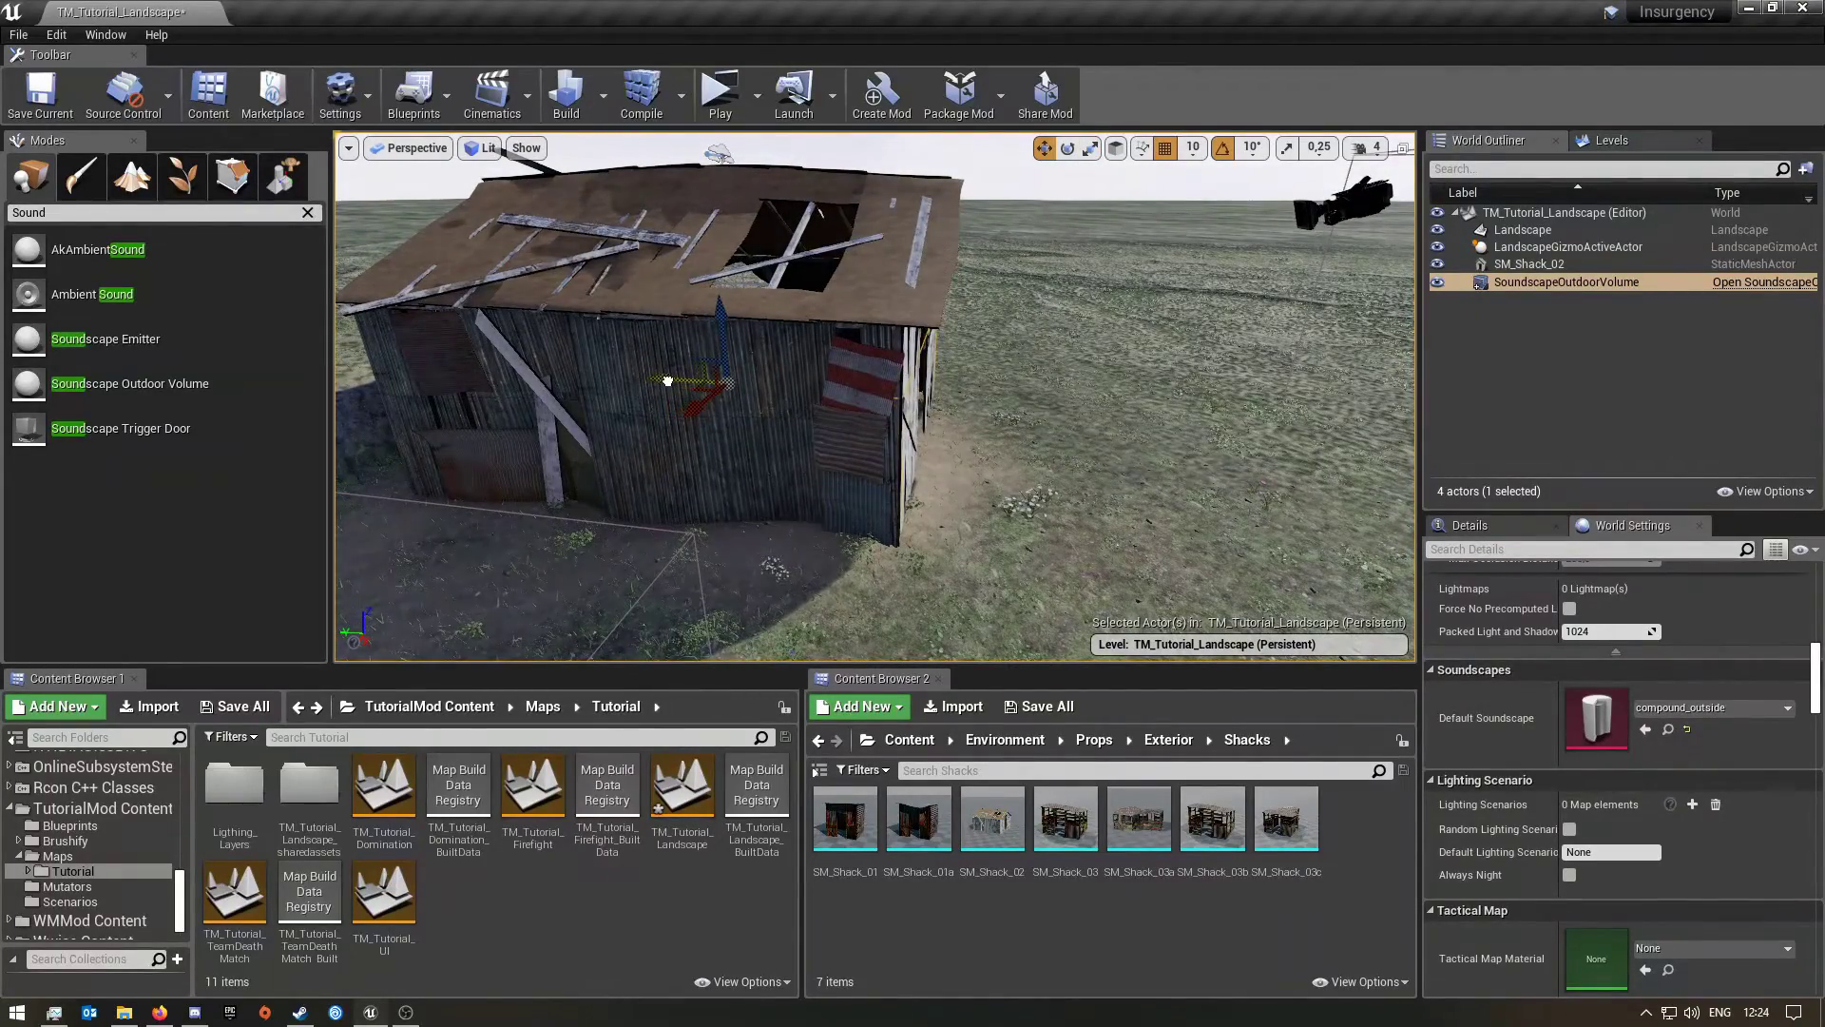
# Step: Check the volume's edges from inside the shack and scale it vertically to cover the interior height
pyautogui.moveTo(667, 380); pyautogui.dragTo(495, 389, button='right')
pyautogui.press('w')
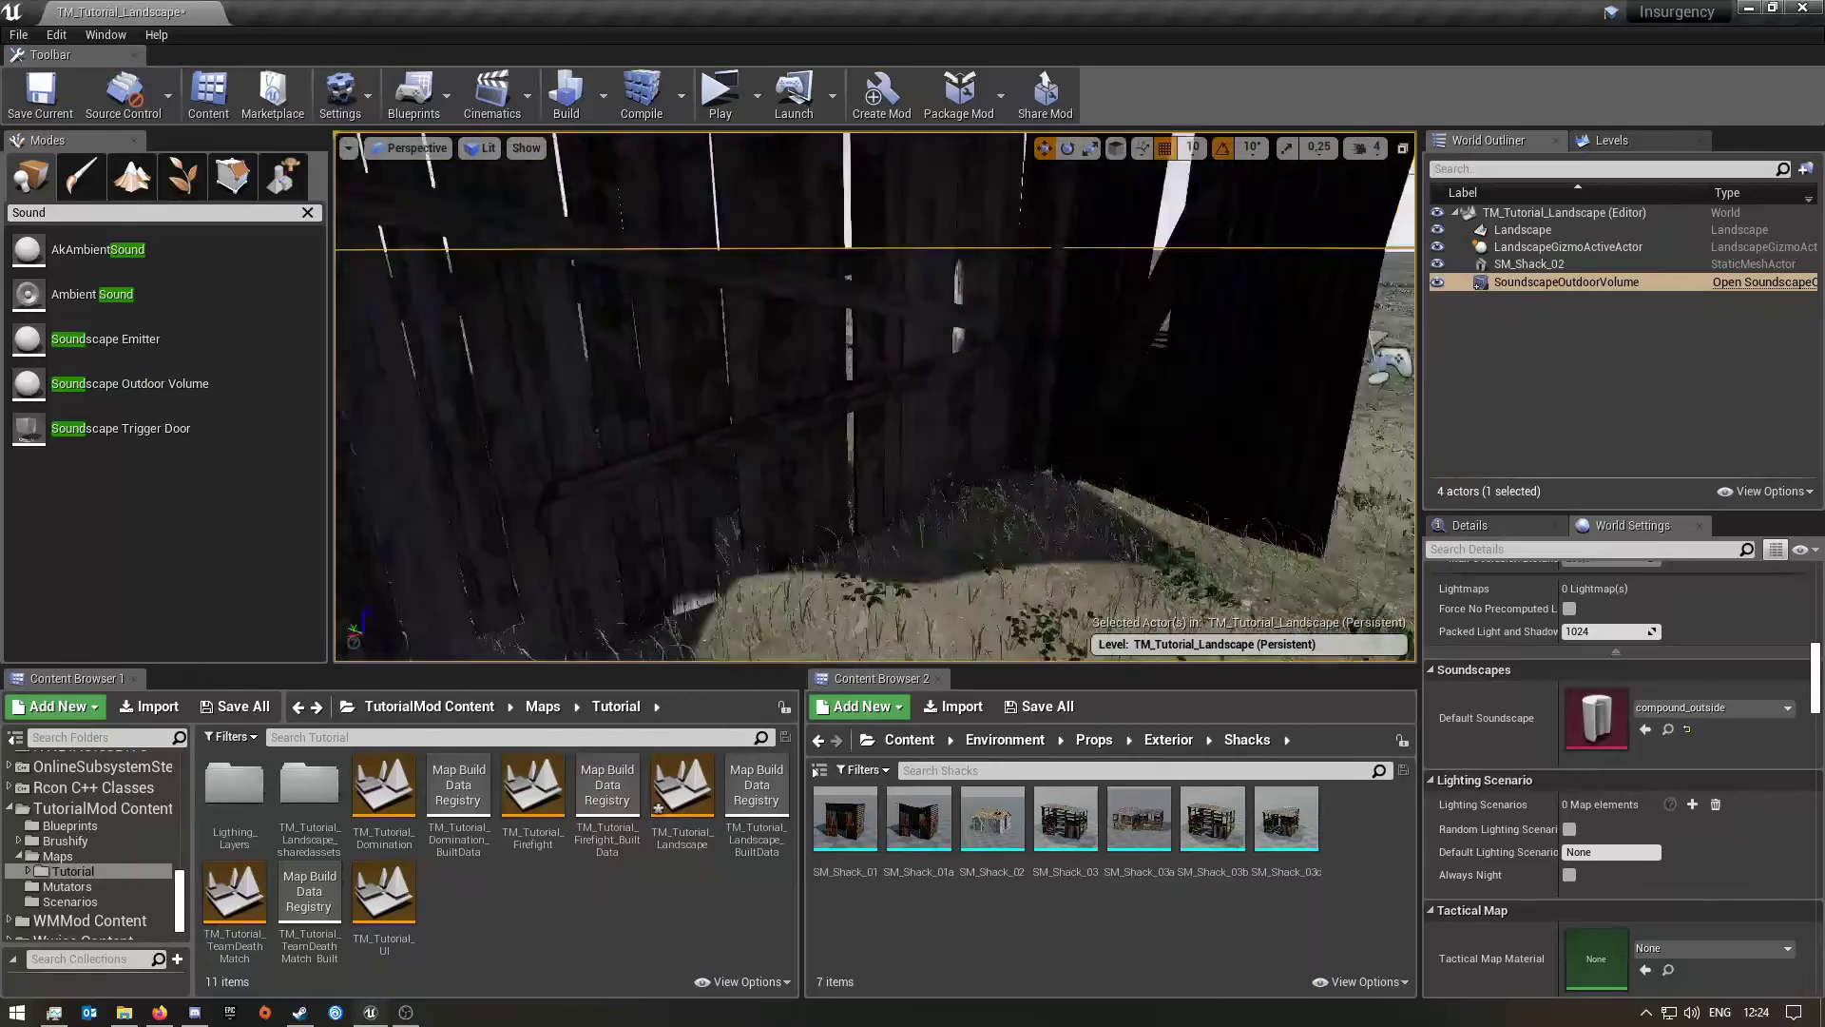
pyautogui.moveTo(855, 399); pyautogui.dragTo(670, 464, button='right')
pyautogui.press('s')
pyautogui.press('s')
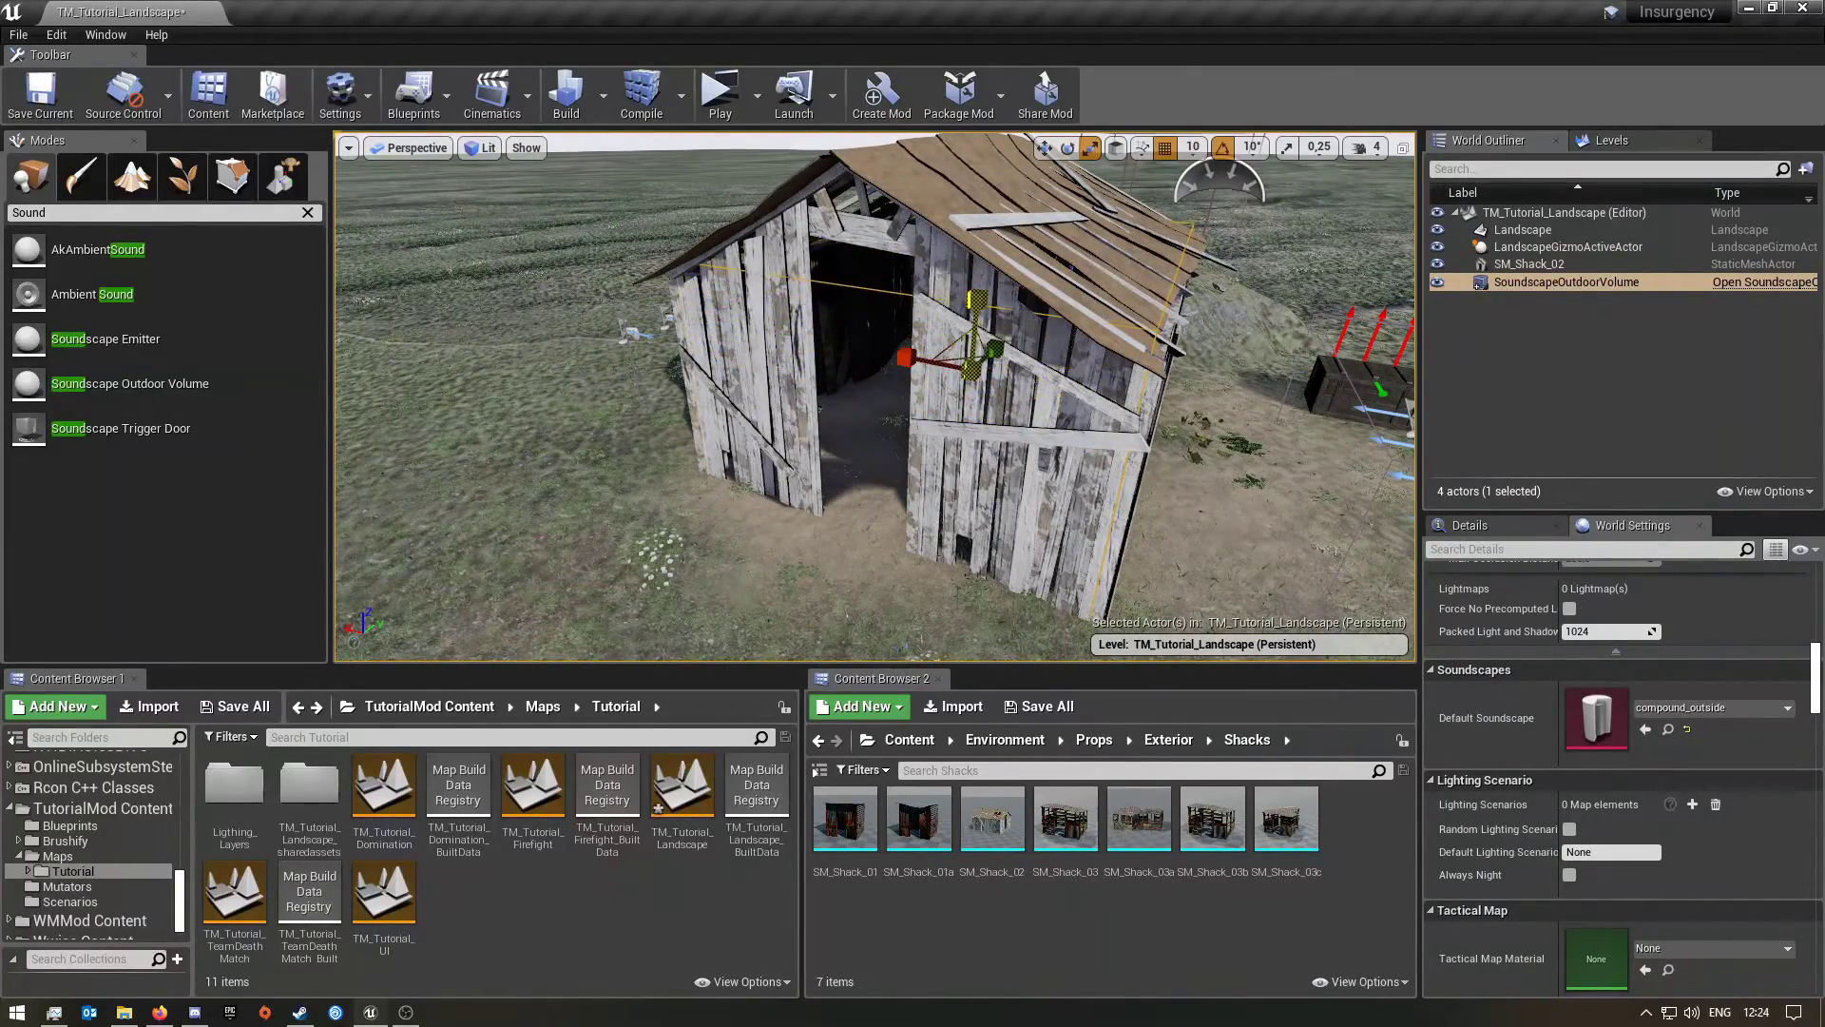
pyautogui.press('s')
# Step: Fine-tune the volume to enclose the whole shack, at location 320, -120, 200 with a scale of about 2.77, 3.60, 2.31
pyautogui.moveTo(981, 417); pyautogui.dragTo(818, 419, button='right')
pyautogui.press('d')
pyautogui.press('s')
pyautogui.press('w')
pyautogui.press('s')
pyautogui.press('w')
pyautogui.press('w')
pyautogui.press('s')
pyautogui.press('d')
pyautogui.press('w')
pyautogui.press('s')
pyautogui.moveTo(608, 190); pyautogui.dragTo(622, 199, button='right')
pyautogui.moveTo(874, 399); pyautogui.dragTo(799, 418, button='right')
pyautogui.press('s')
pyautogui.moveTo(950, 415); pyautogui.dragTo(981, 417, button='right')
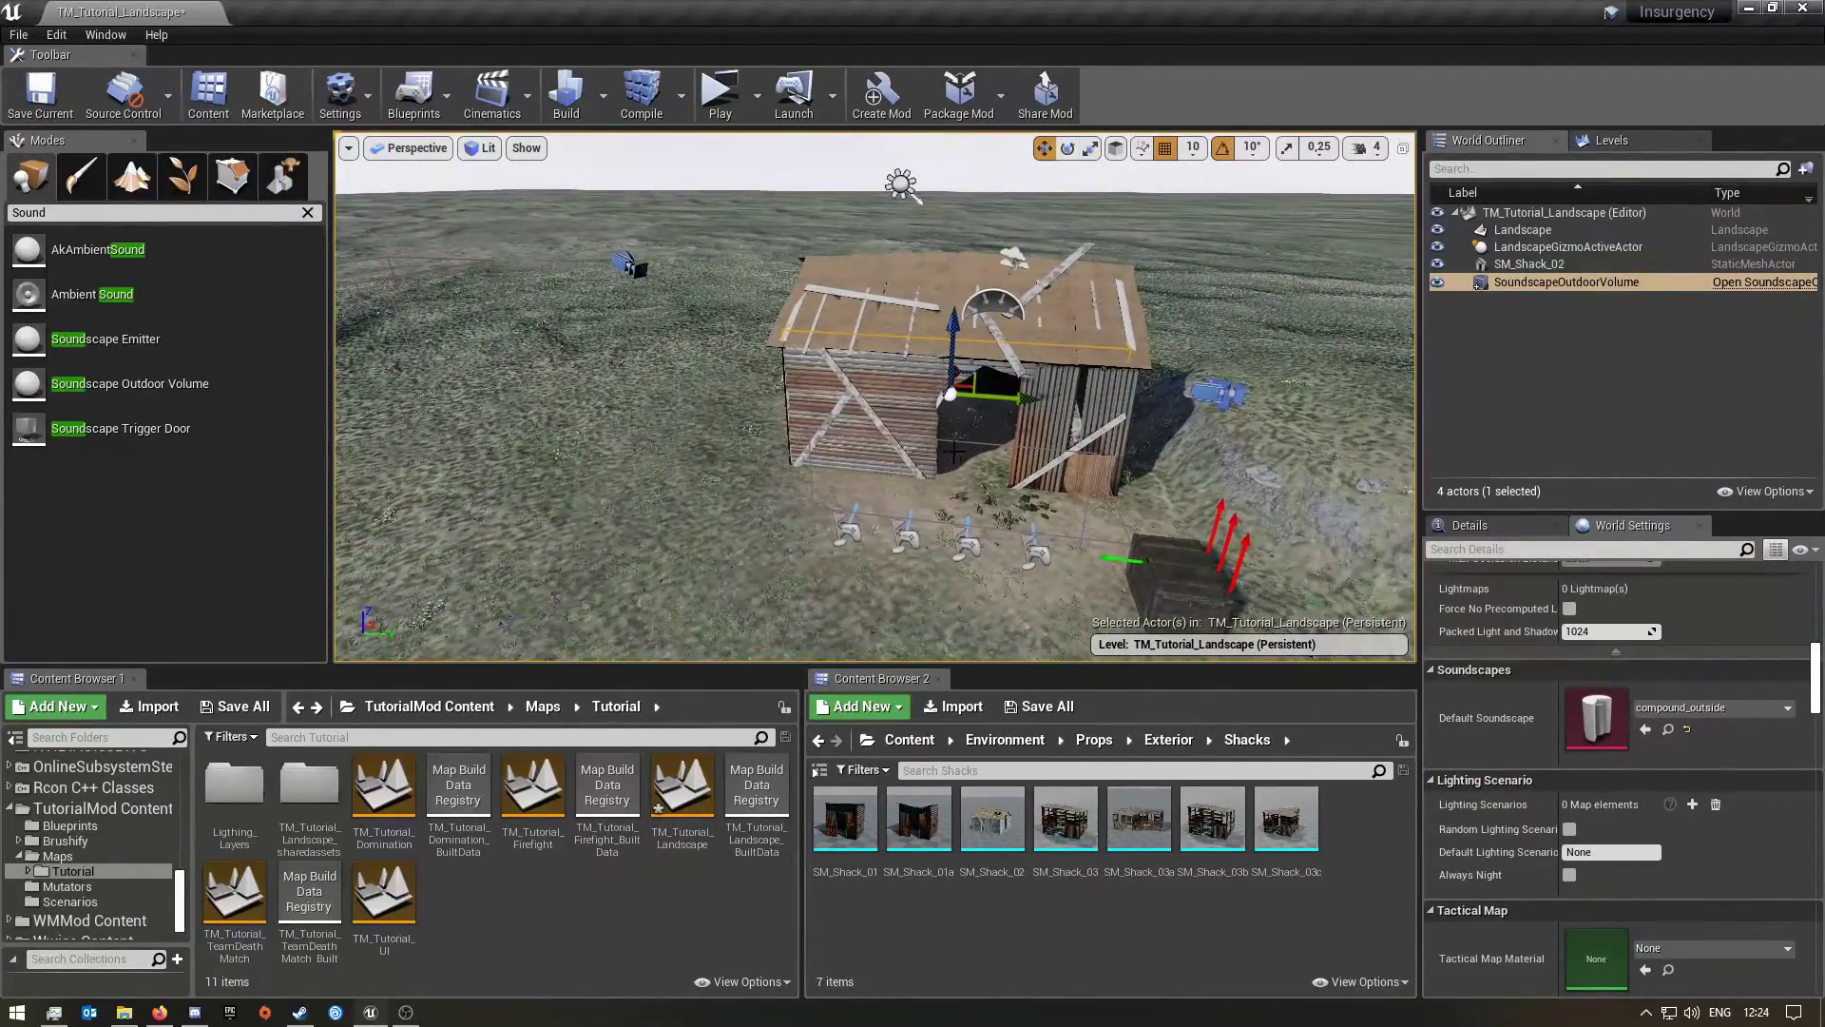
pyautogui.moveTo(619, 191); pyautogui.dragTo(921, 441, button='right')
pyautogui.press('w')
pyautogui.press('s')
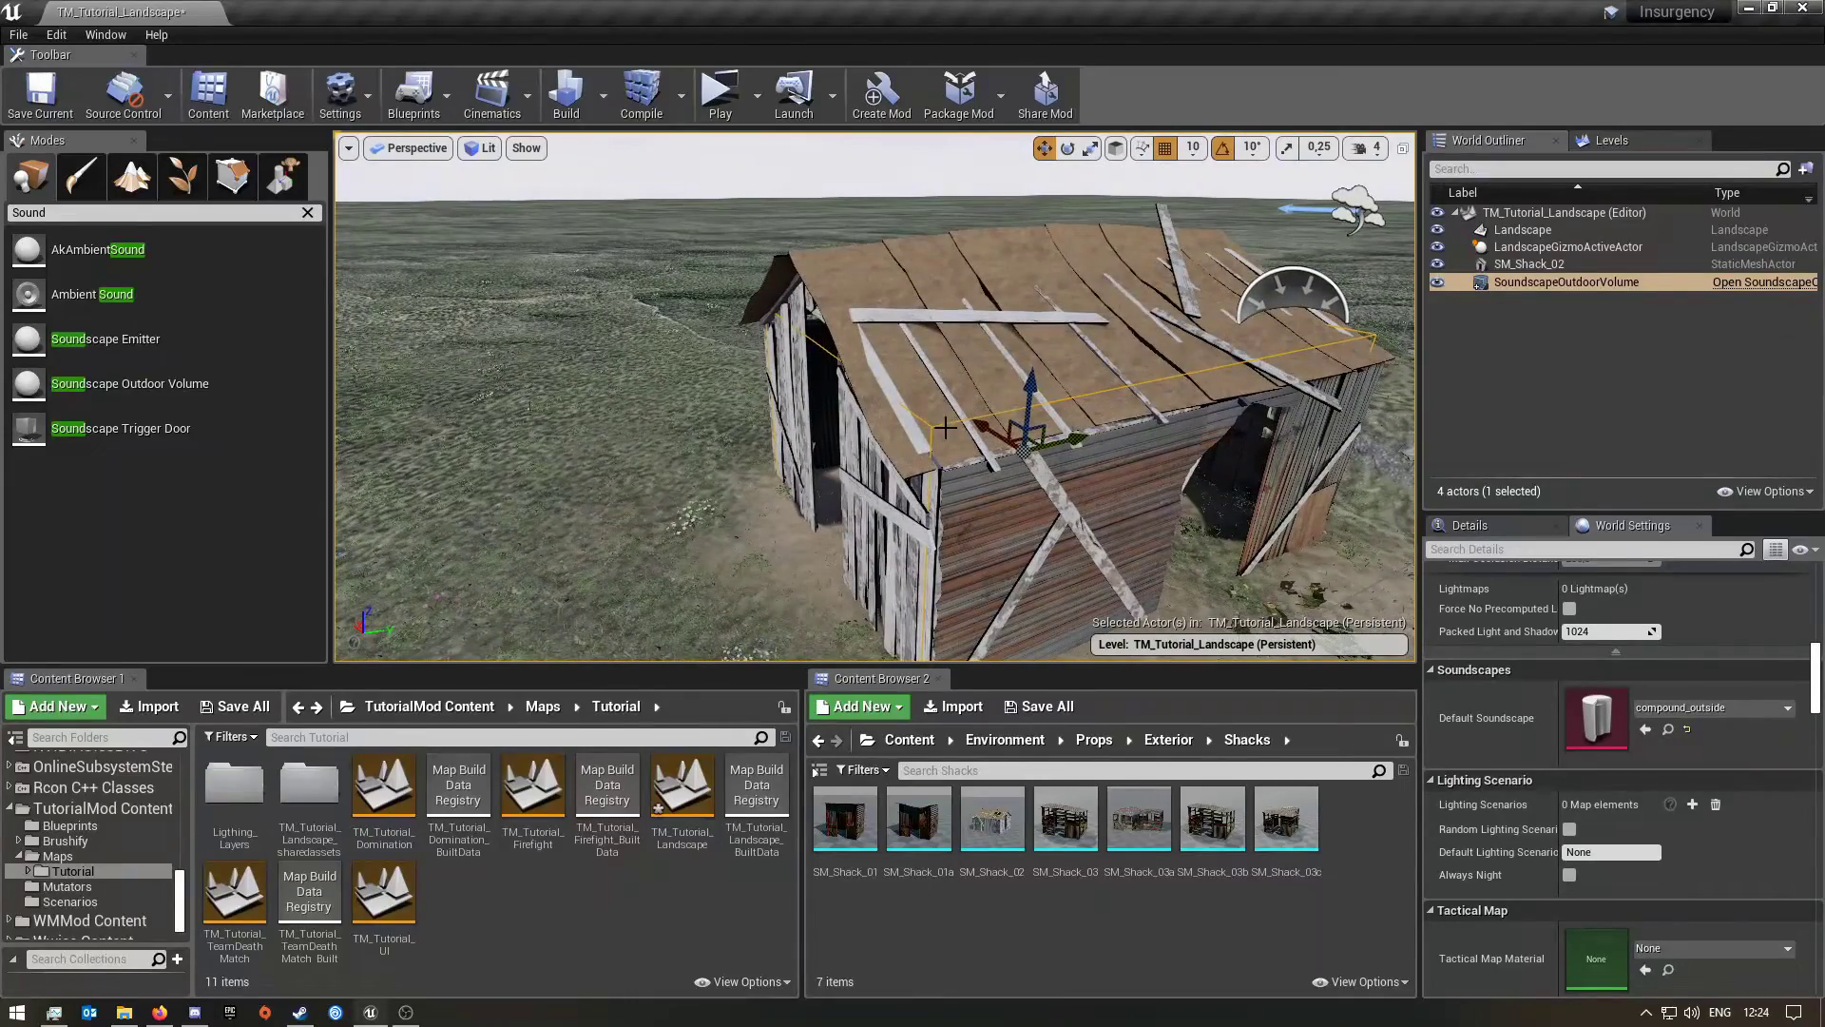
# Step: Assign the compound_inside_huts data asset as the soundscape Definition of the volume
pyautogui.click(1491, 527)
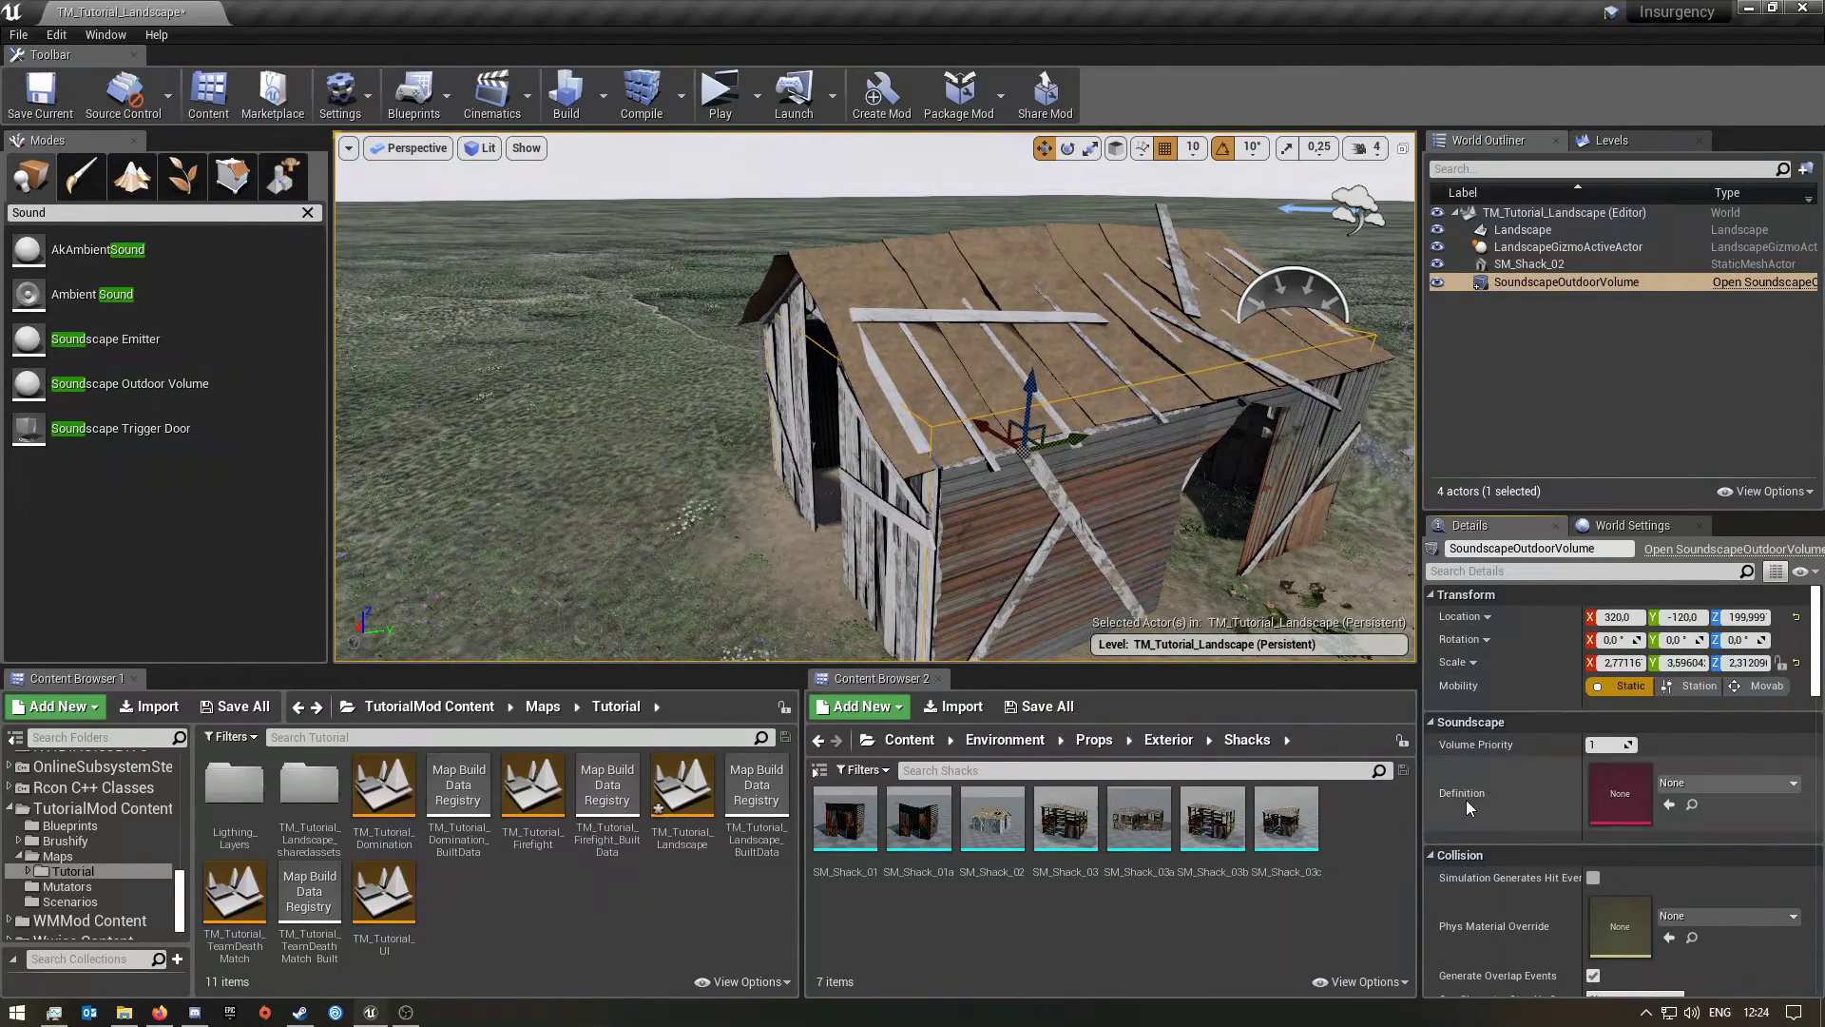
pyautogui.click(1703, 783)
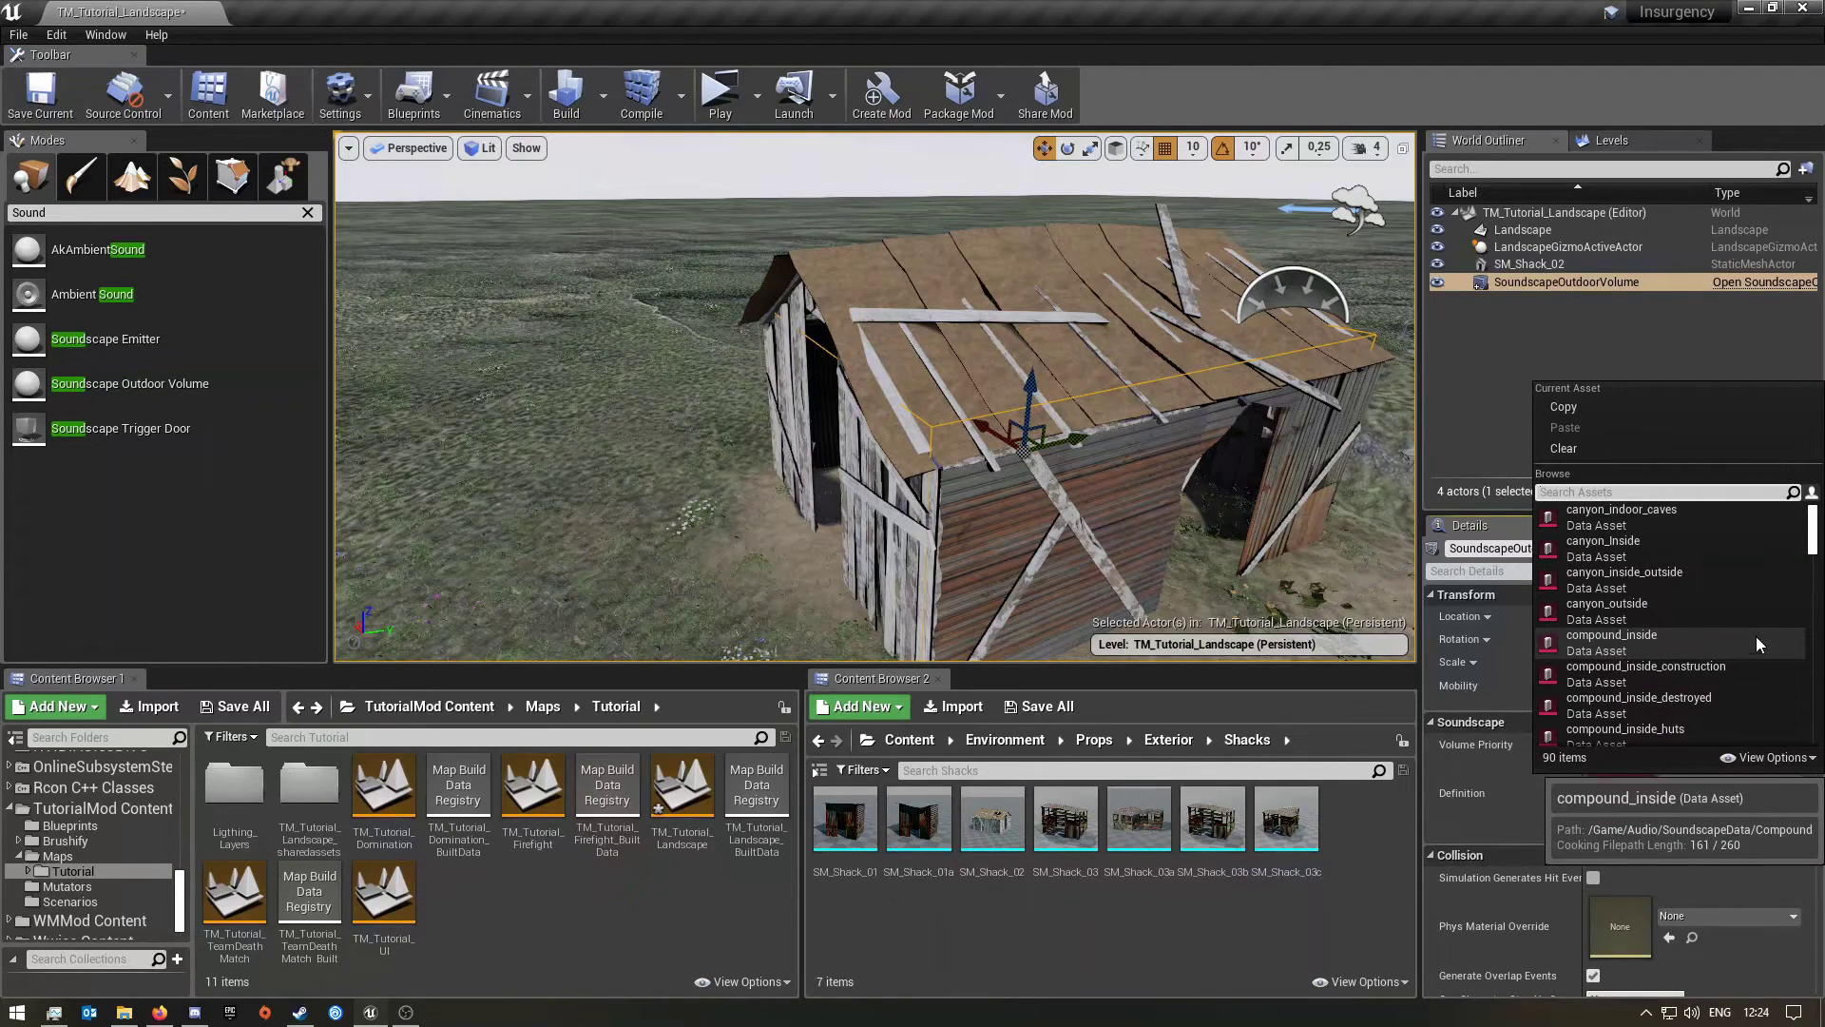
pyautogui.scroll(-2, 1755, 634)
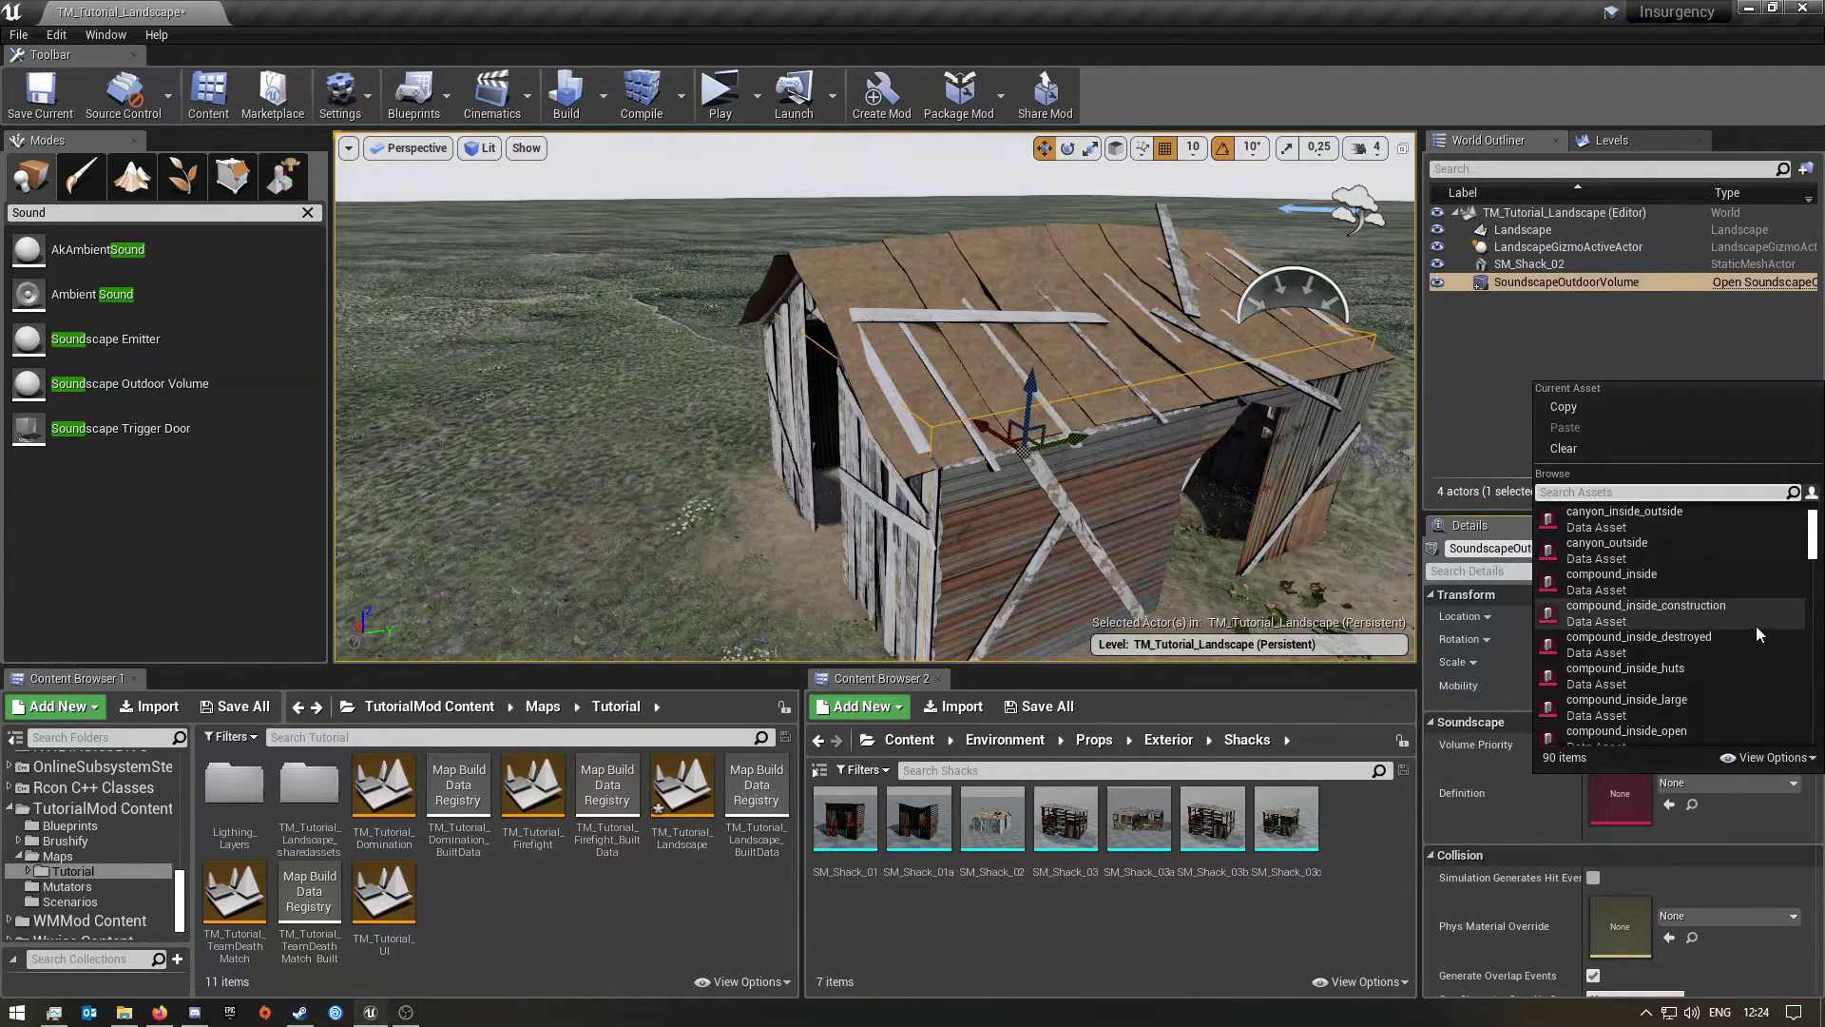
pyautogui.click(1673, 667)
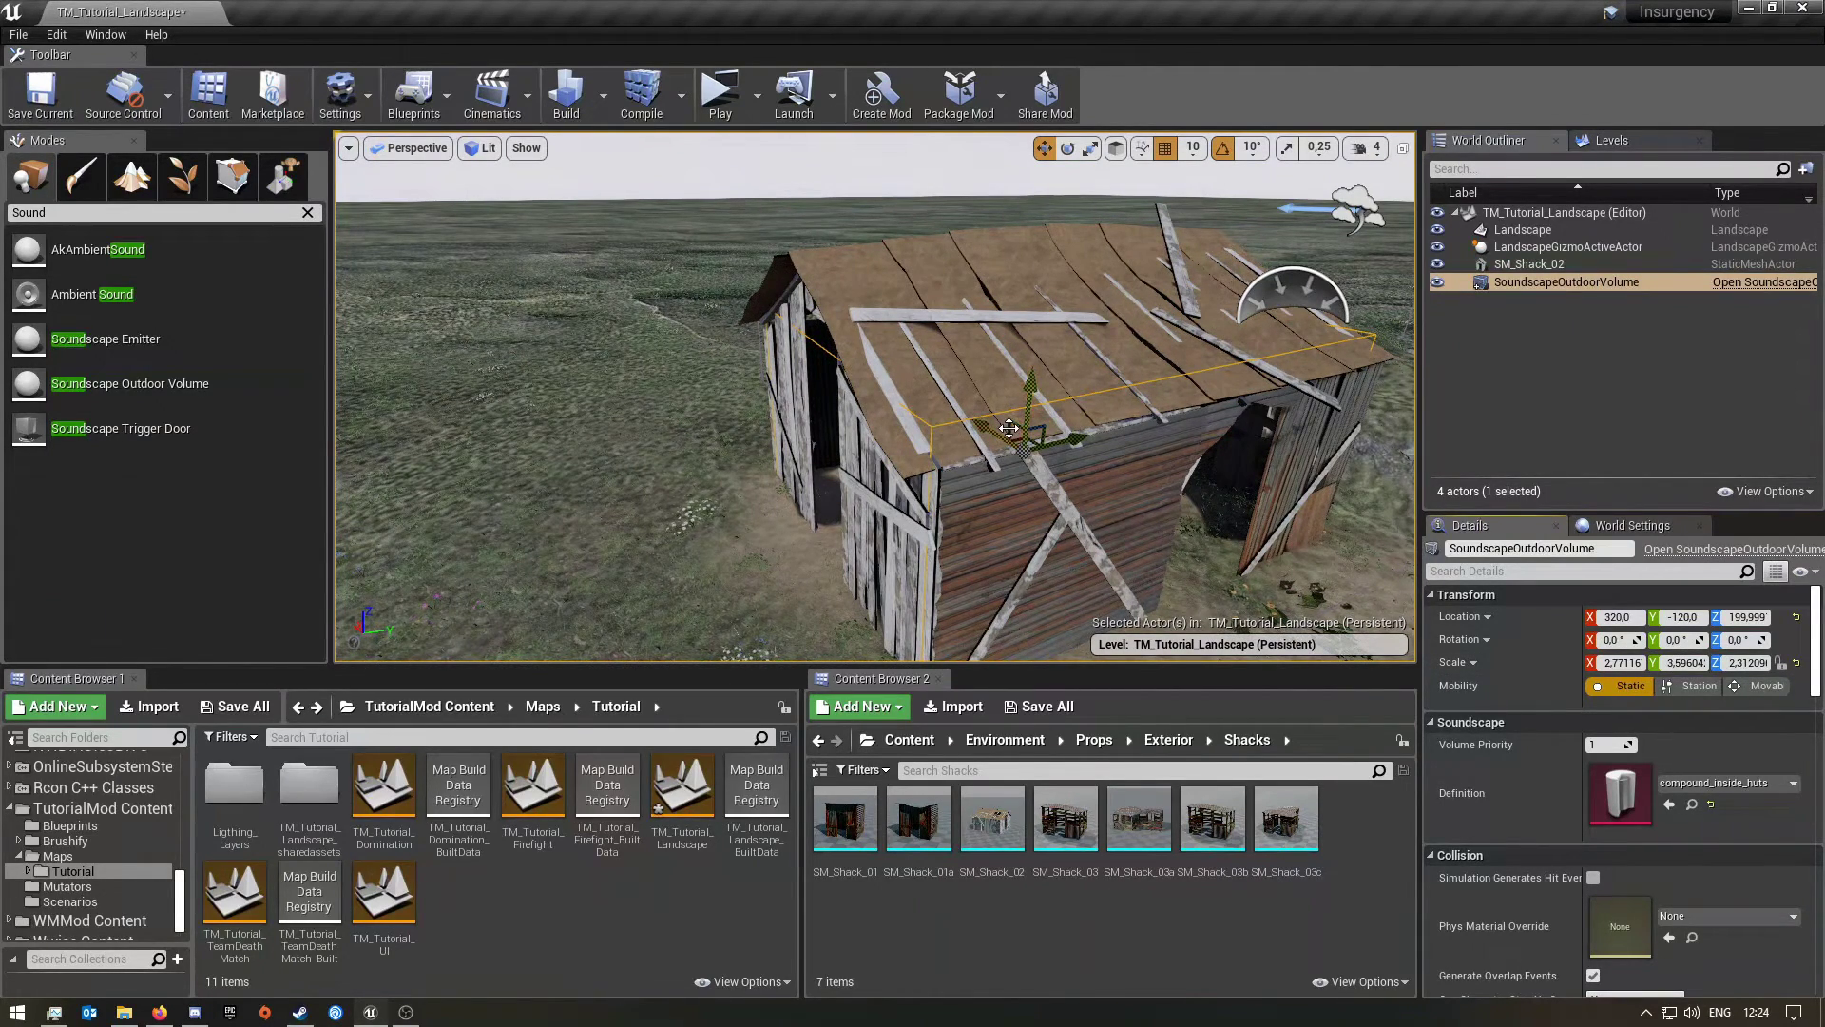
# Step: Deselect the volume, examine the shack from outside and inside, and reselect the volume to check its coverage
pyautogui.moveTo(874, 395); pyautogui.dragTo(1189, 405, button='right')
pyautogui.moveTo(932, 466); pyautogui.dragTo(694, 479, button='right')
pyautogui.press('Escape')
pyautogui.moveTo(933, 467); pyautogui.dragTo(886, 265, button='right')
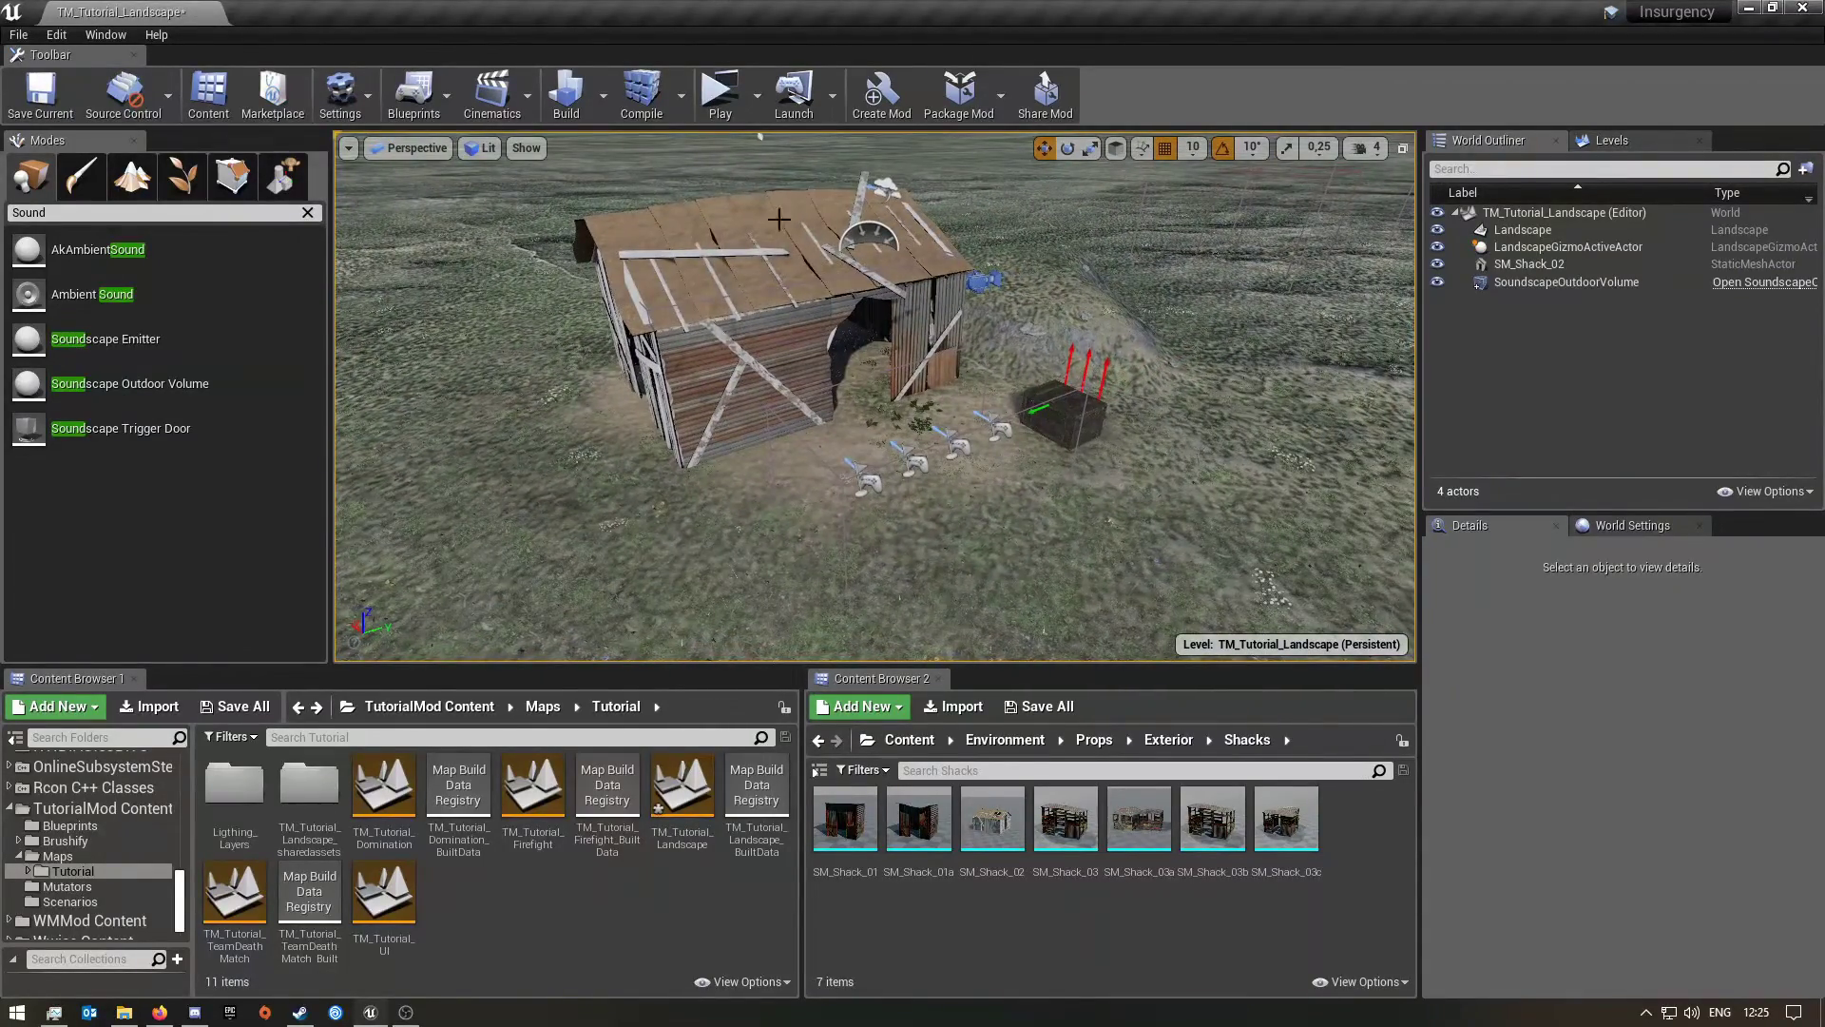
pyautogui.moveTo(941, 291); pyautogui.dragTo(817, 271, button='right')
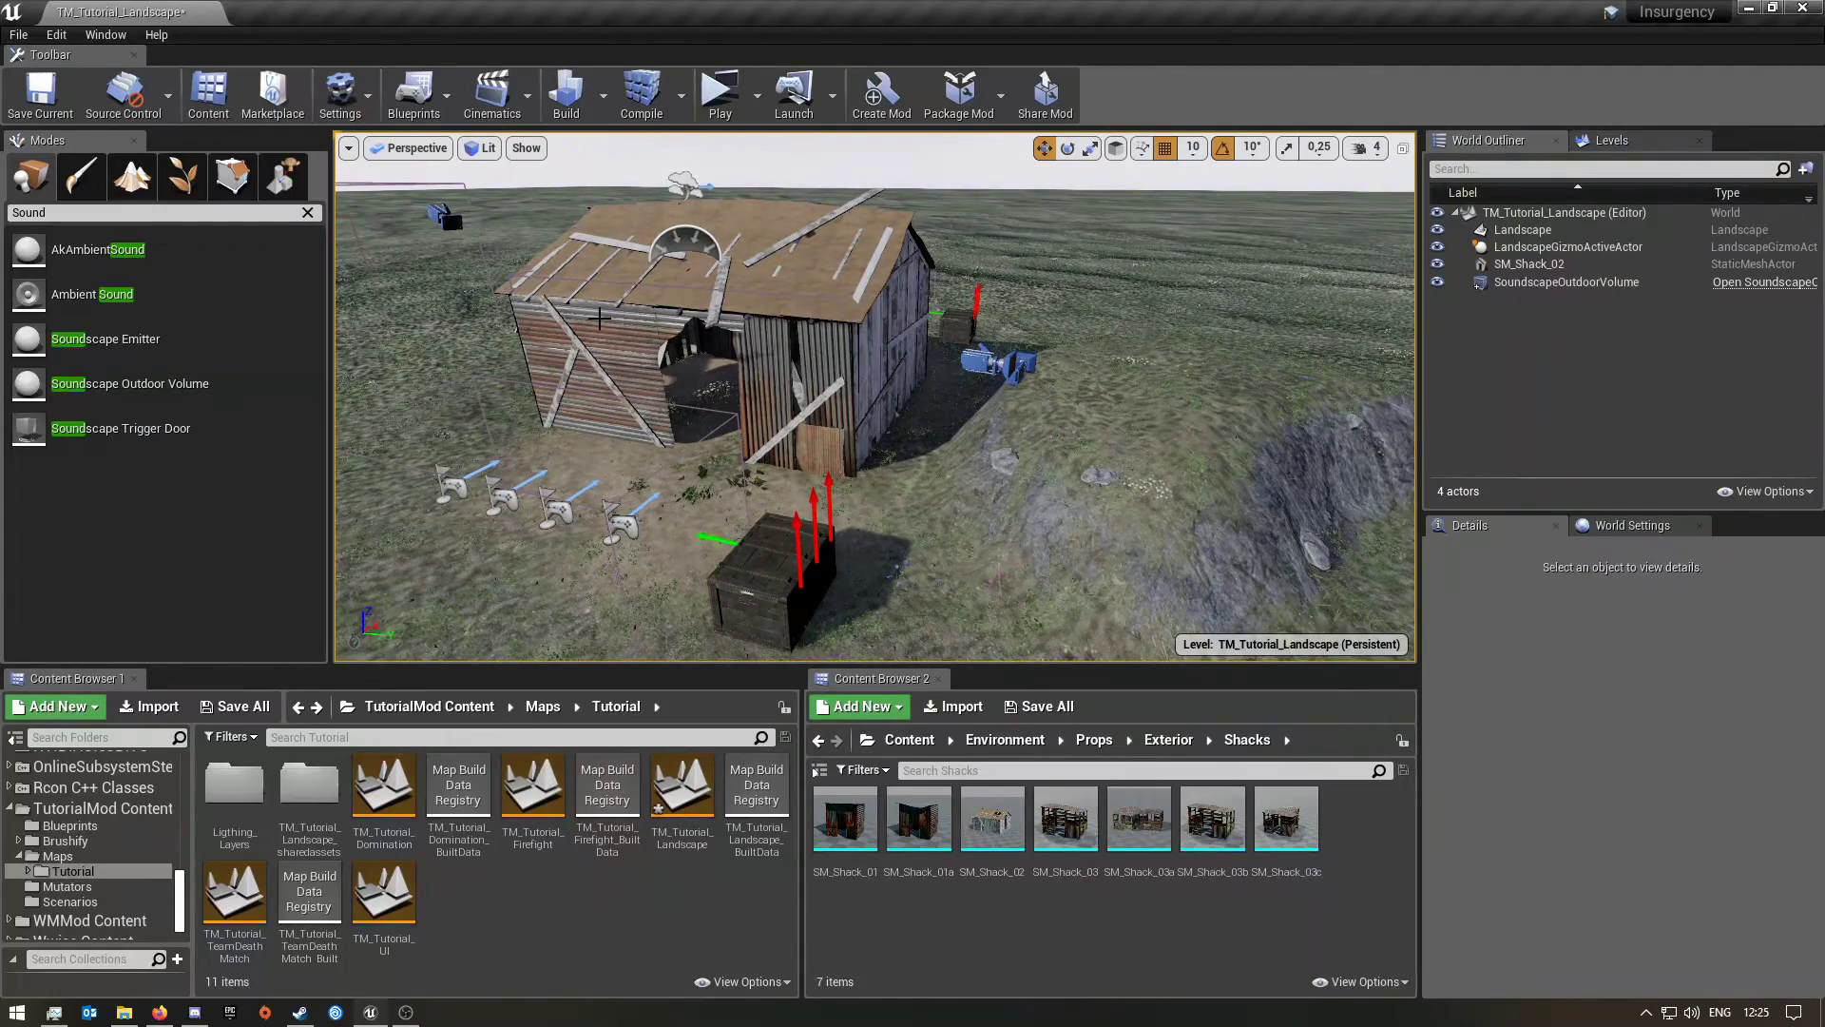
pyautogui.moveTo(874, 396); pyautogui.dragTo(1022, 352, button='right')
pyautogui.click(819, 365)
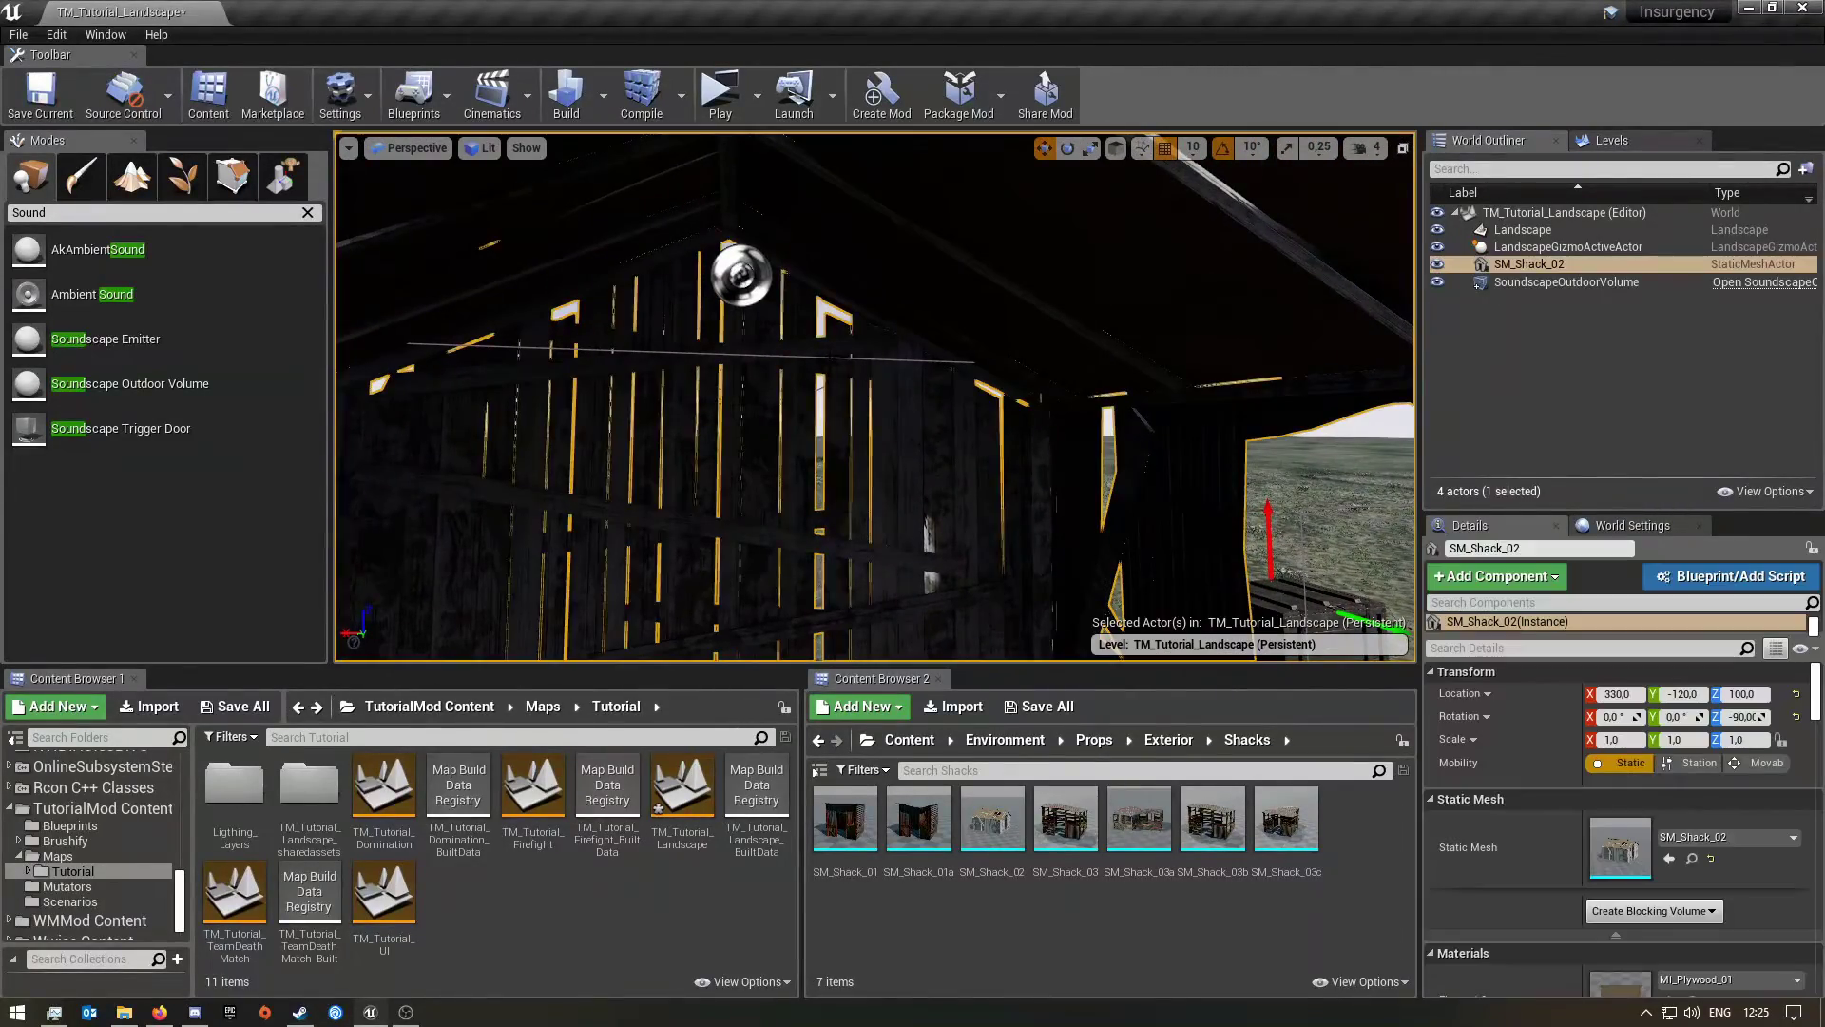
pyautogui.click(819, 358)
pyautogui.moveTo(819, 358); pyautogui.dragTo(884, 499, button='right')
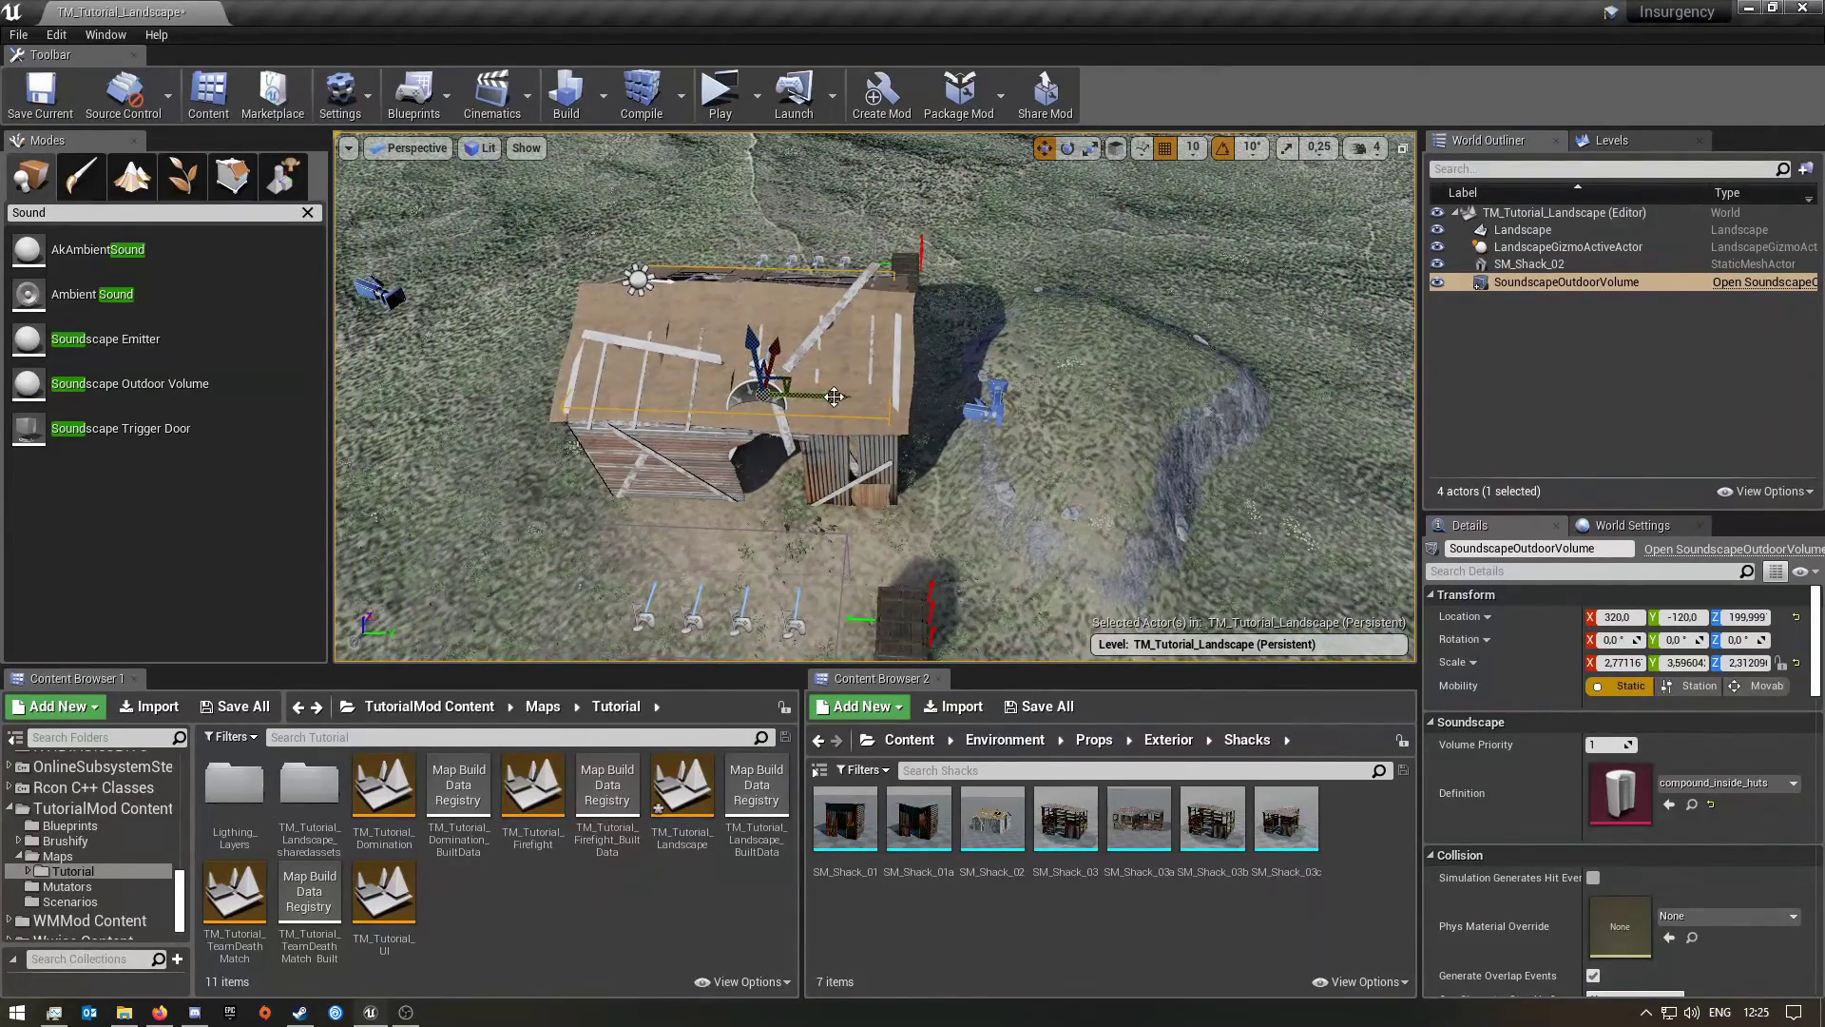
# Step: Duplicate the volume beside the shack with a 90° rotation about Z and delete the copy
pyautogui.keyDown('alt'); pyautogui.moveTo(833, 397); pyautogui.dragTo(833, 396); pyautogui.keyUp('alt')
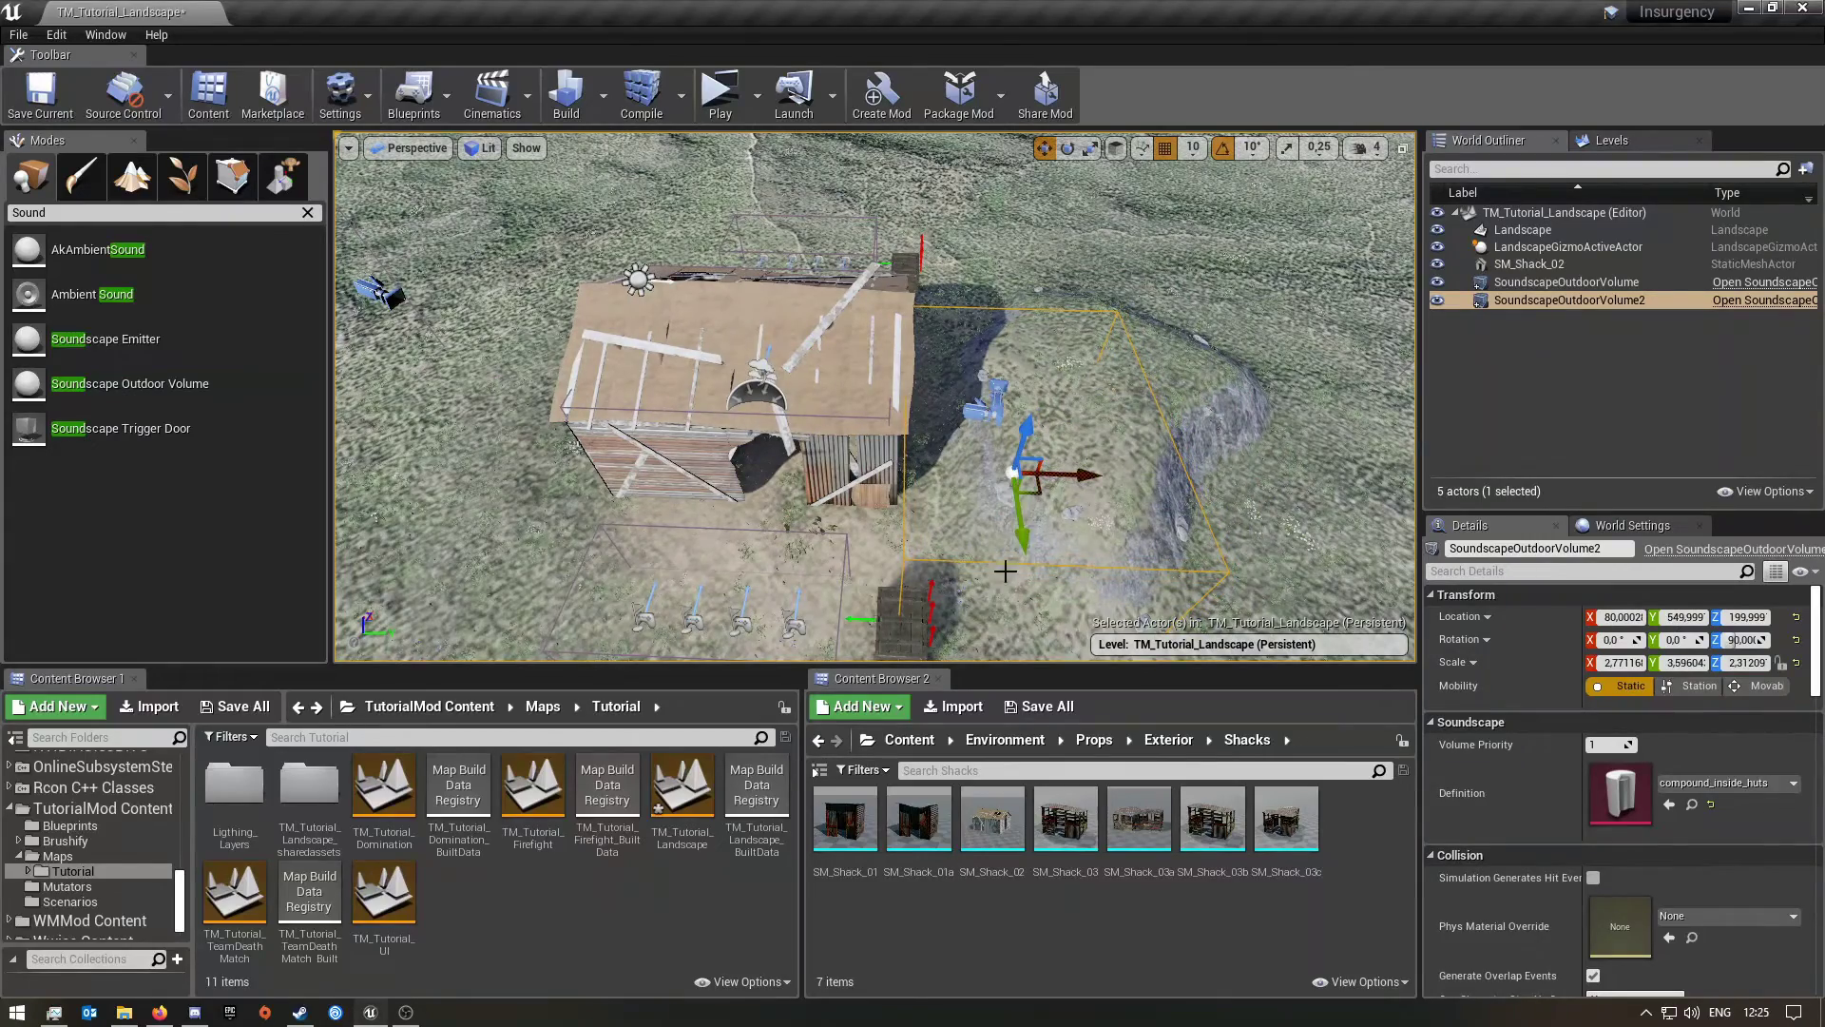
pyautogui.moveTo(991, 543); pyautogui.dragTo(810, 542, button='right')
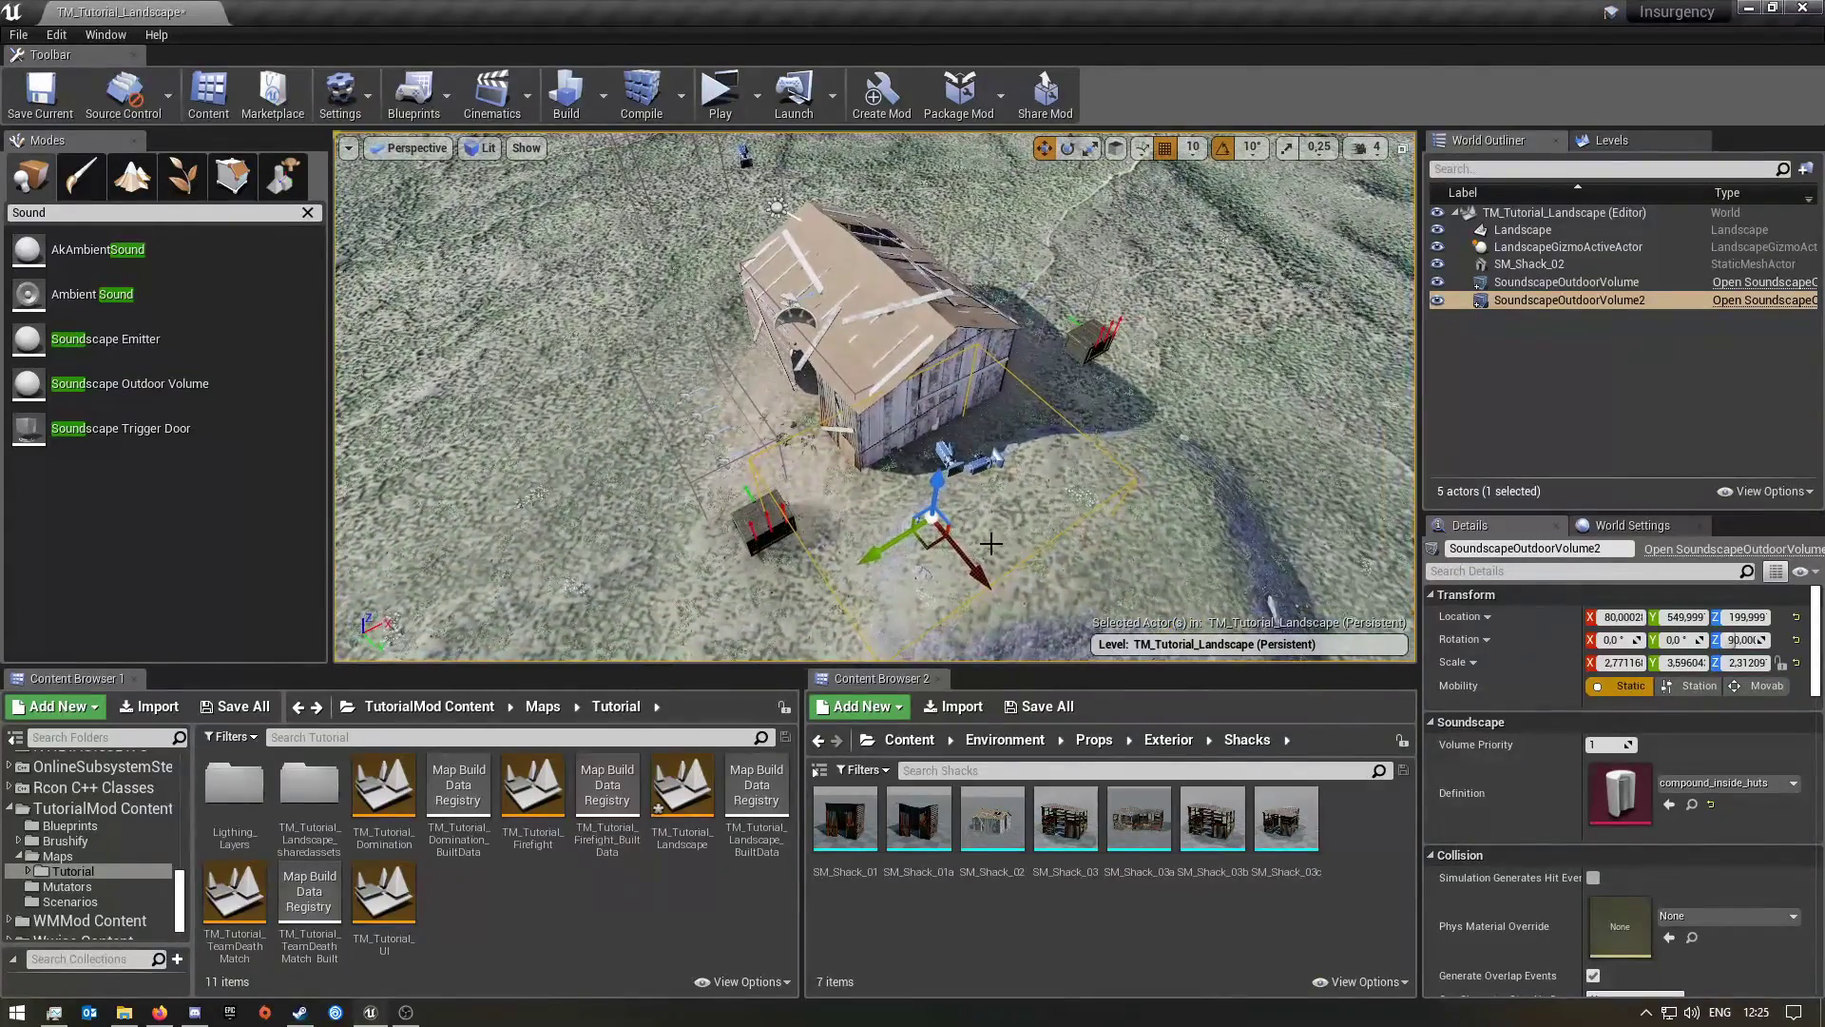
pyautogui.press('Delete')
# Step: Select the original soundscape volume and examine how it covers the shack from several sides
pyautogui.press('a')
pyautogui.press('w')
pyautogui.moveTo(1036, 481); pyautogui.dragTo(1322, 370, button='right')
pyautogui.press('s')
pyautogui.click(863, 349)
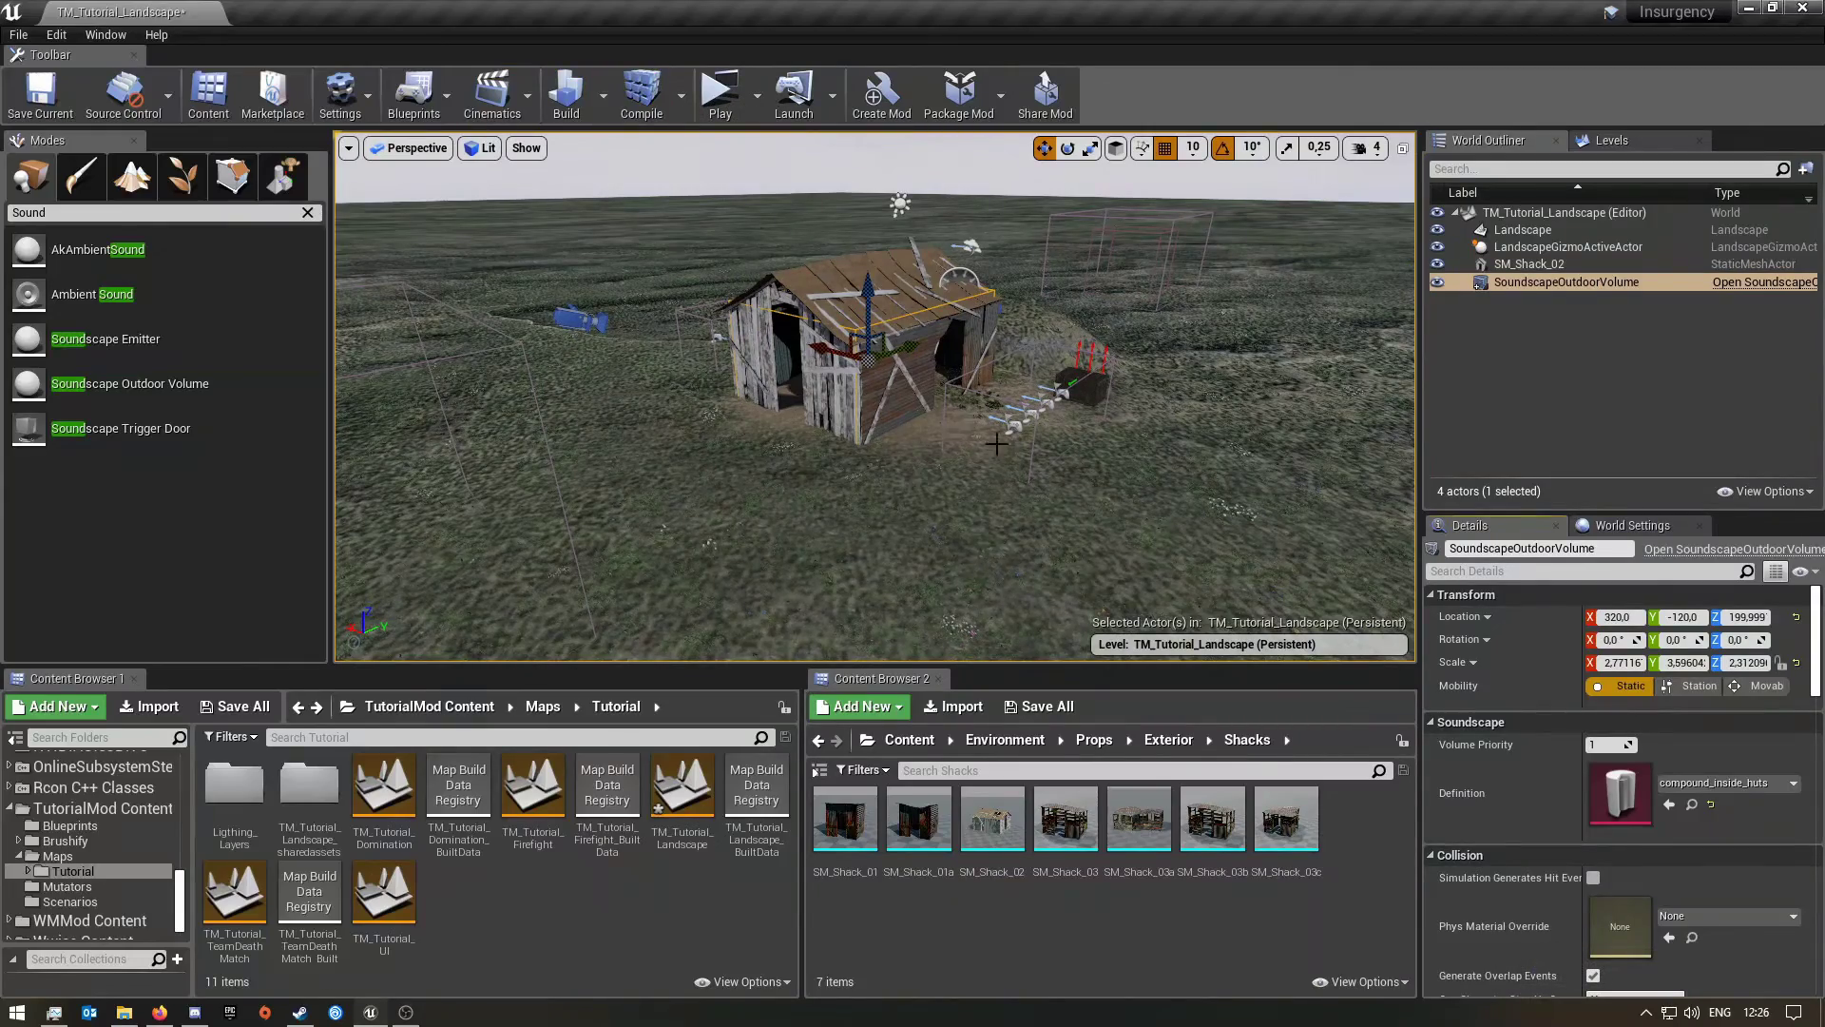
pyautogui.press('w')
pyautogui.moveTo(996, 444)
pyautogui.mouseDown(button='right')
pyautogui.moveTo(979, 390)
pyautogui.moveTo(1007, 456)
pyautogui.moveTo(1055, 428)
pyautogui.moveTo(1141, 432)
pyautogui.moveTo(996, 444)
pyautogui.mouseUp(button='right')
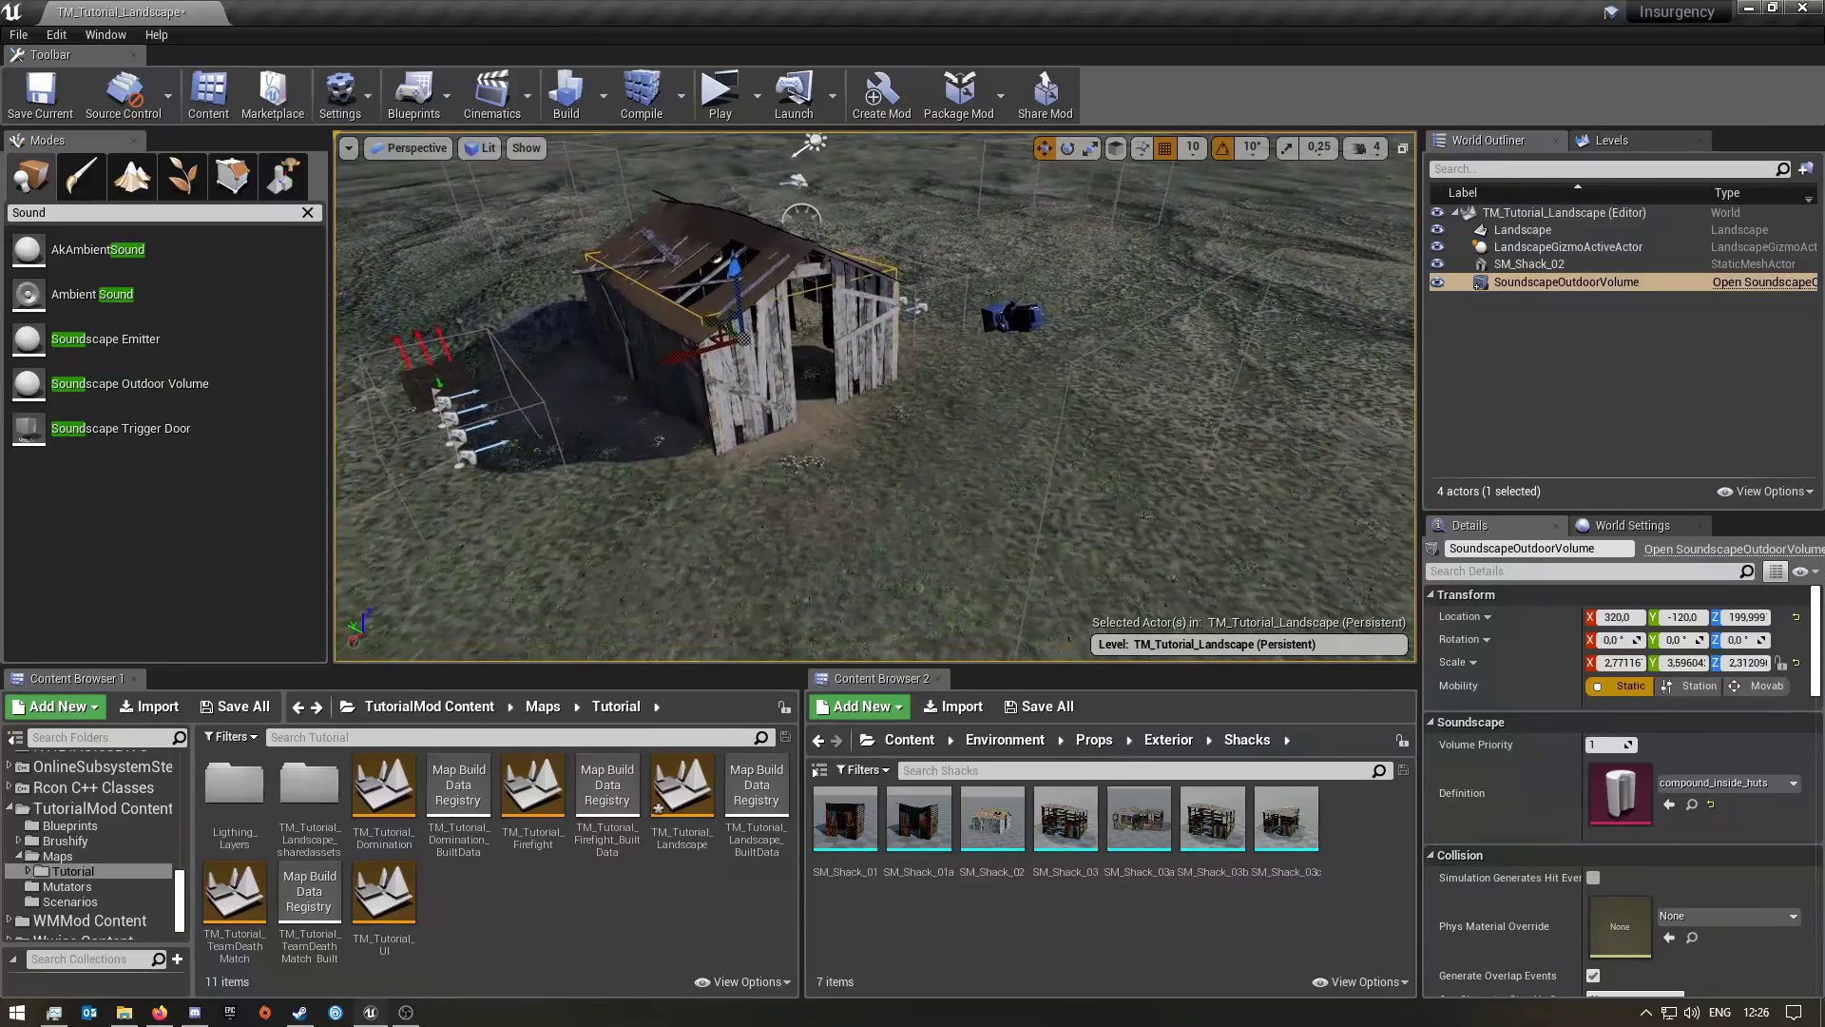
# Step: Try to generate the Audiokinetic SoundBanks, check the output log and close it
pyautogui.click(604, 94)
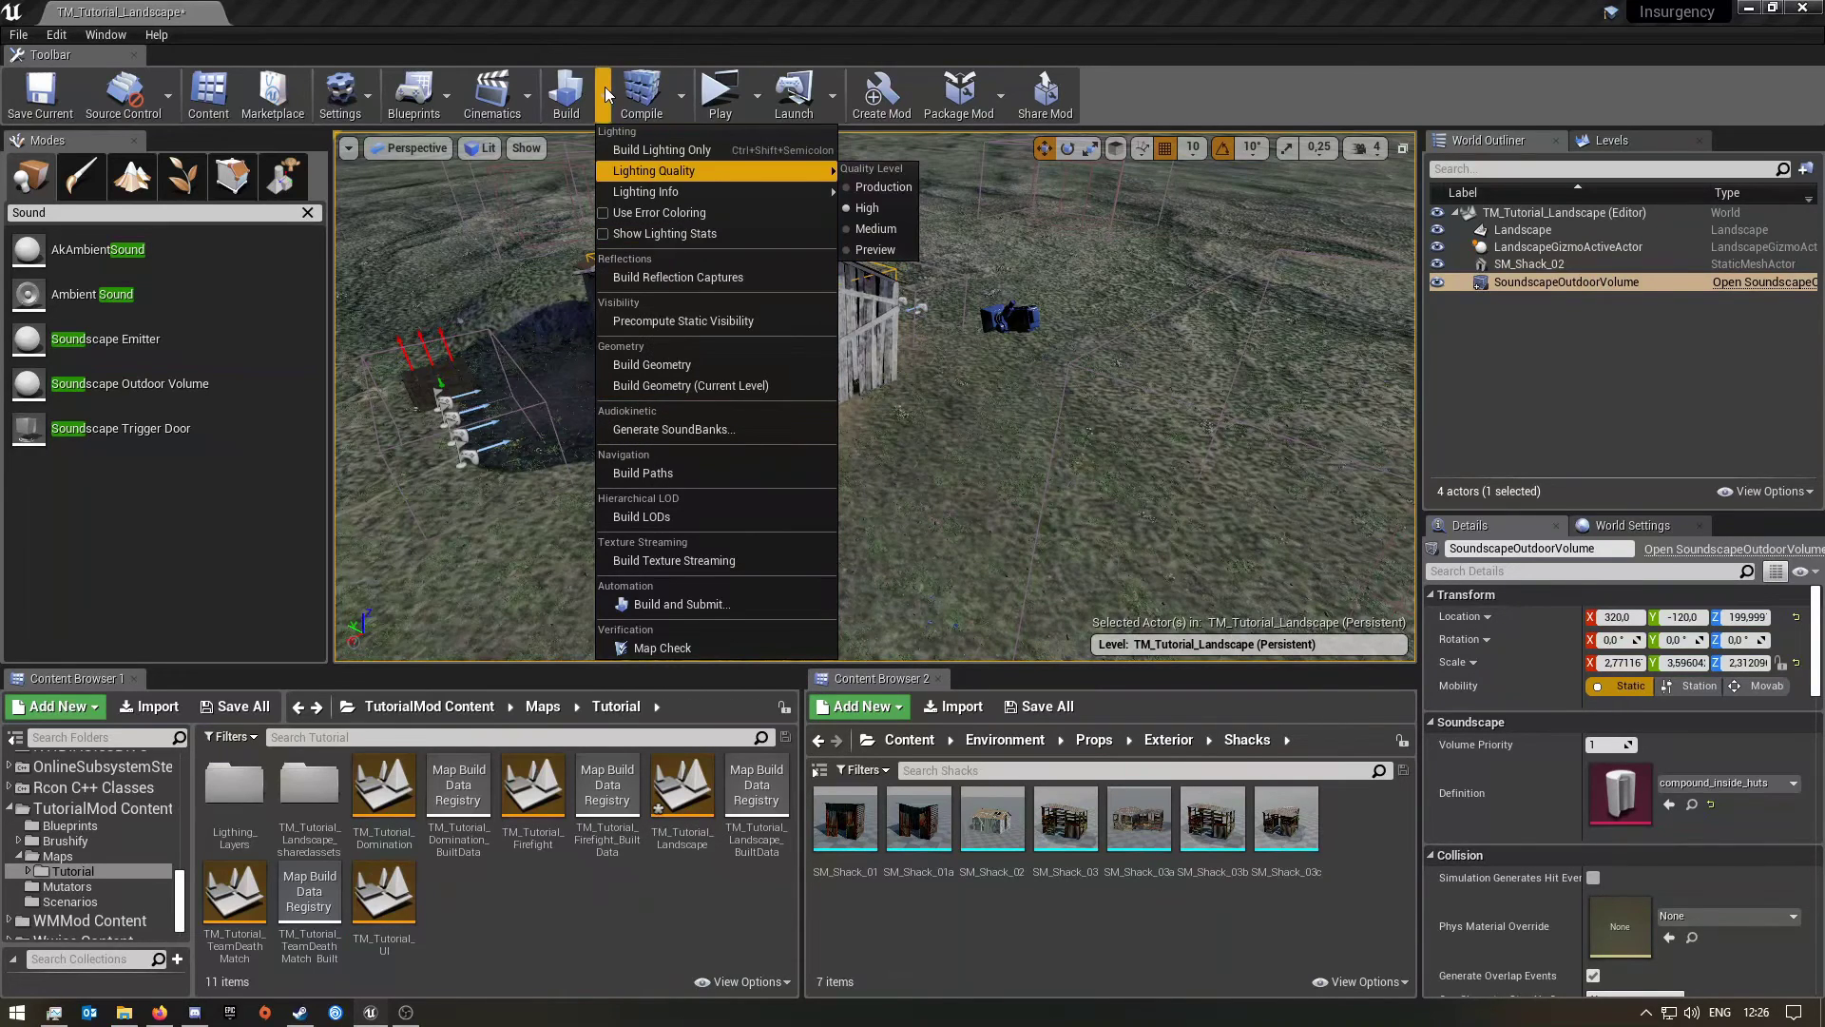
pyautogui.click(671, 433)
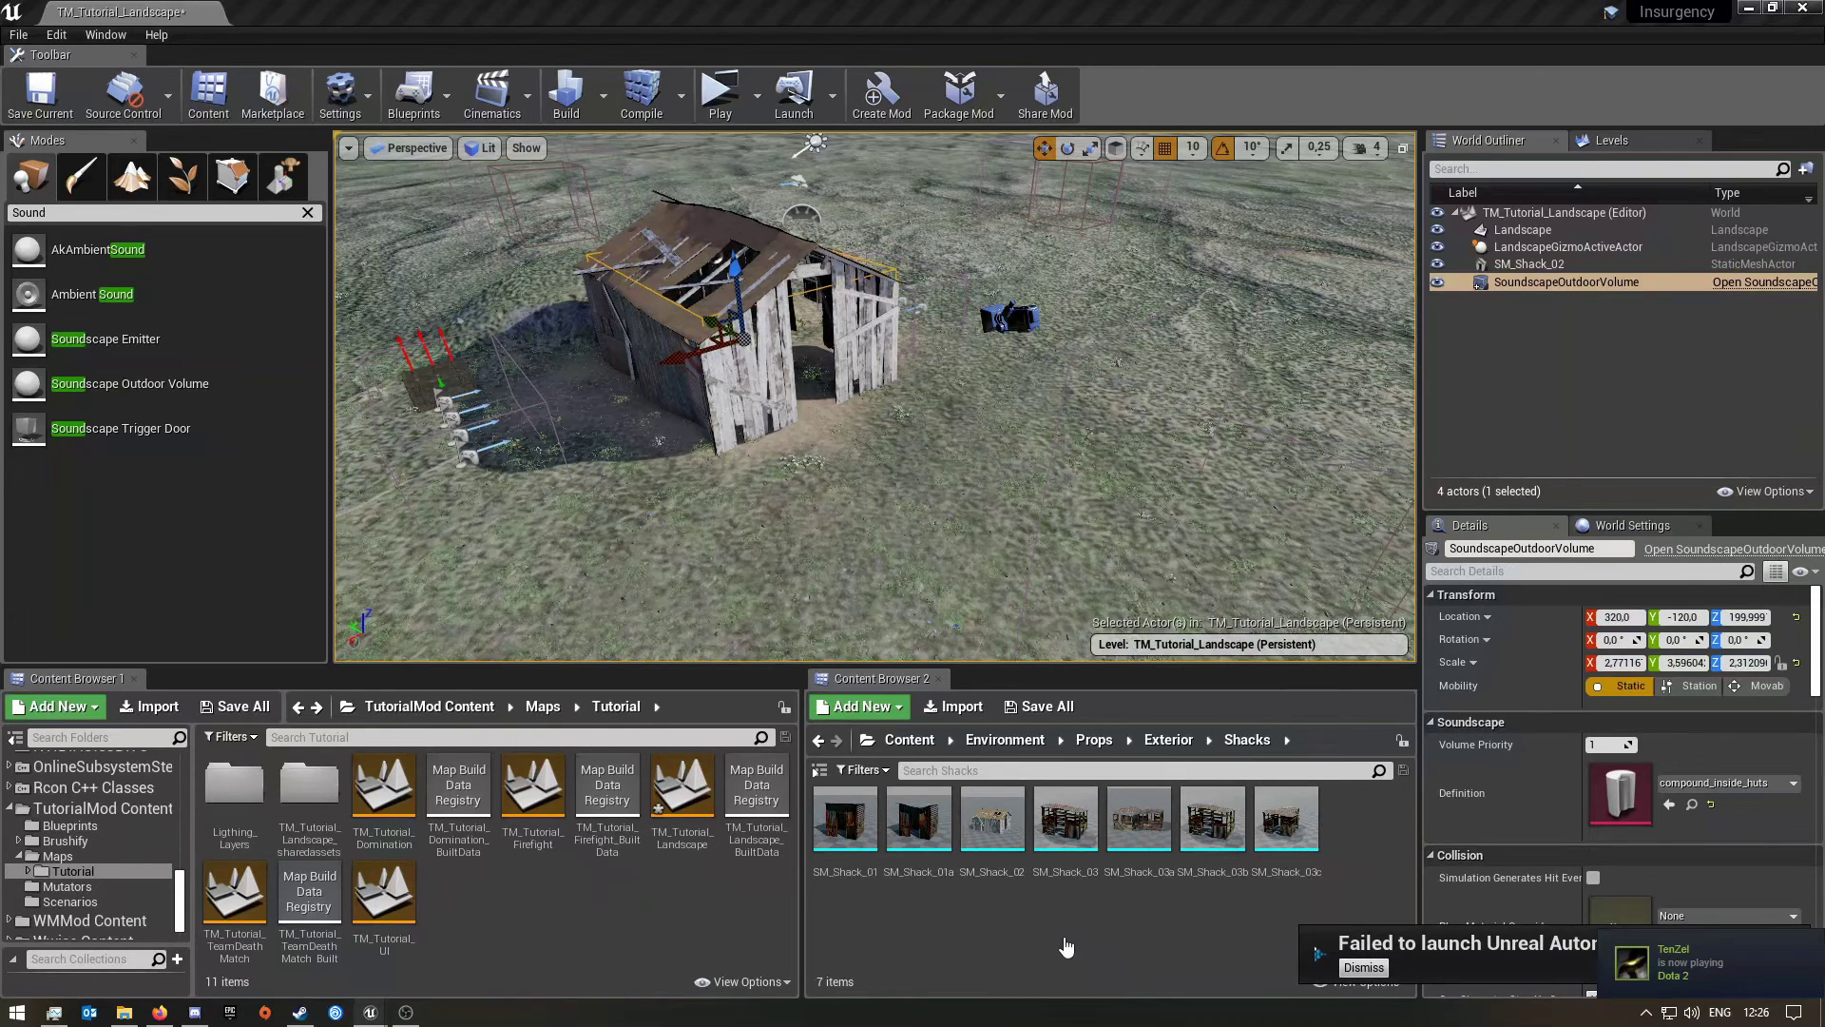
pyautogui.click(1348, 944)
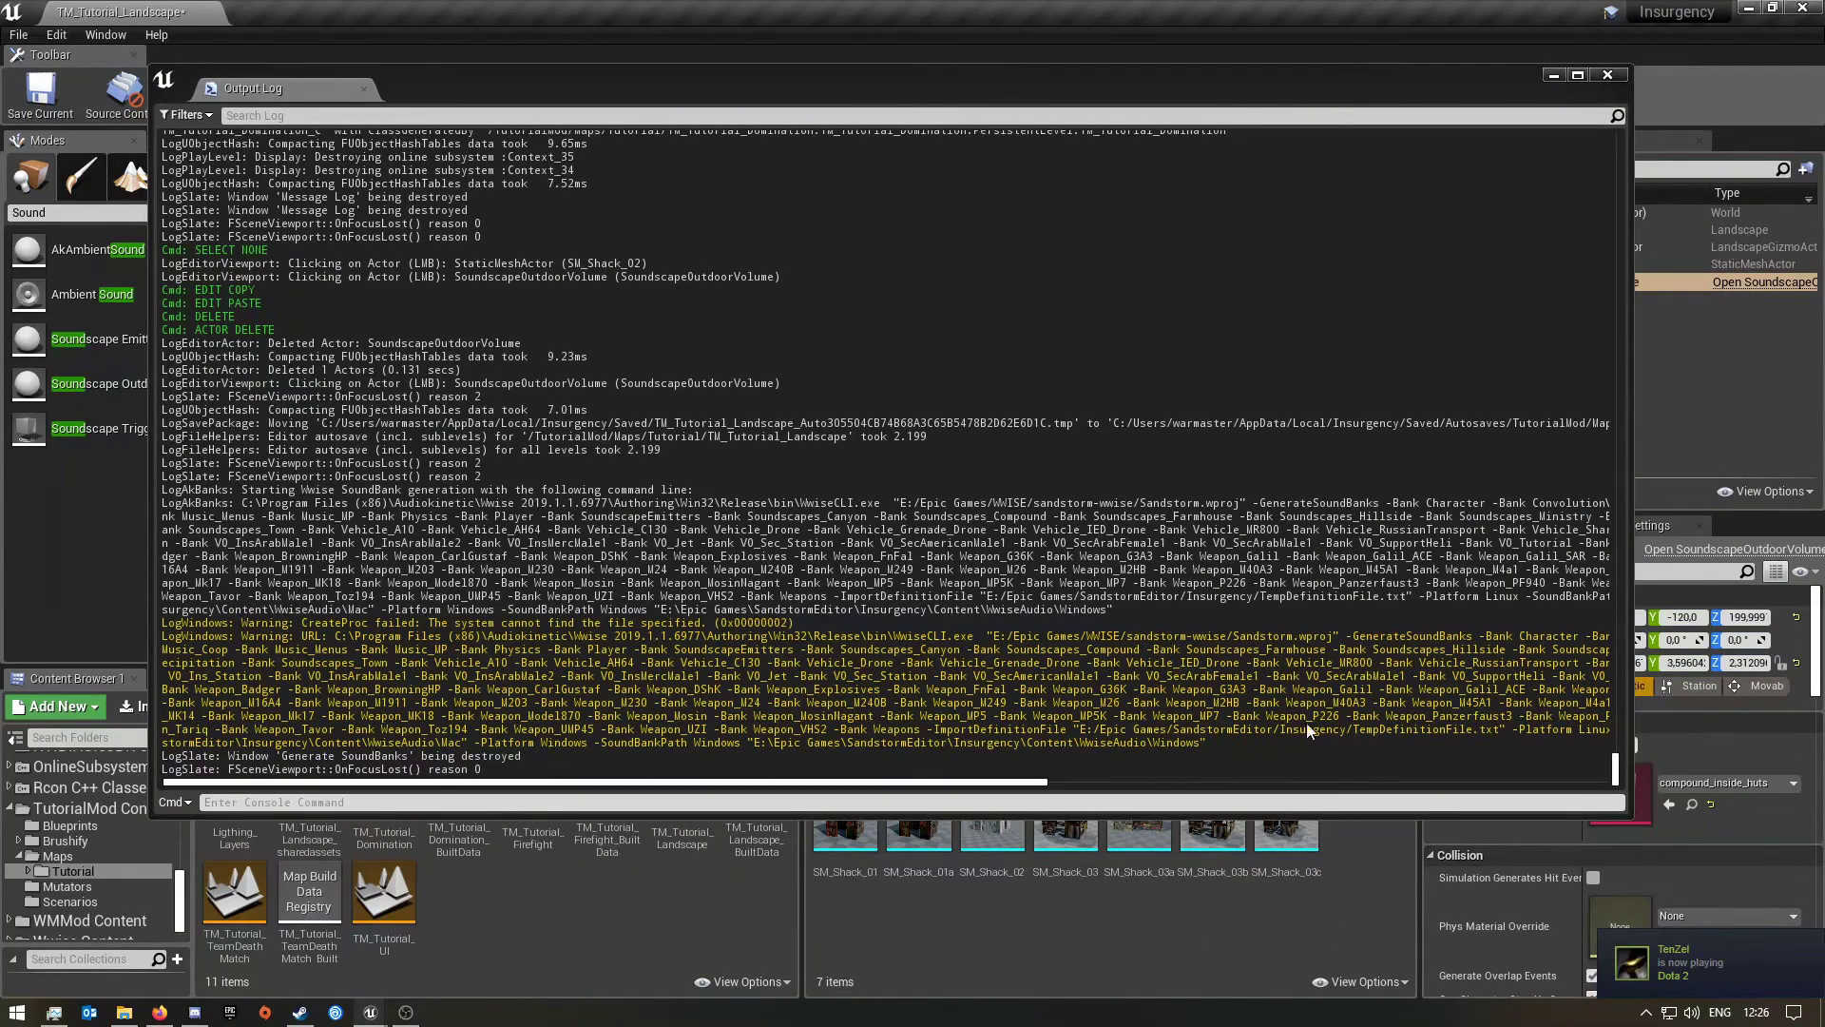
pyautogui.click(1606, 74)
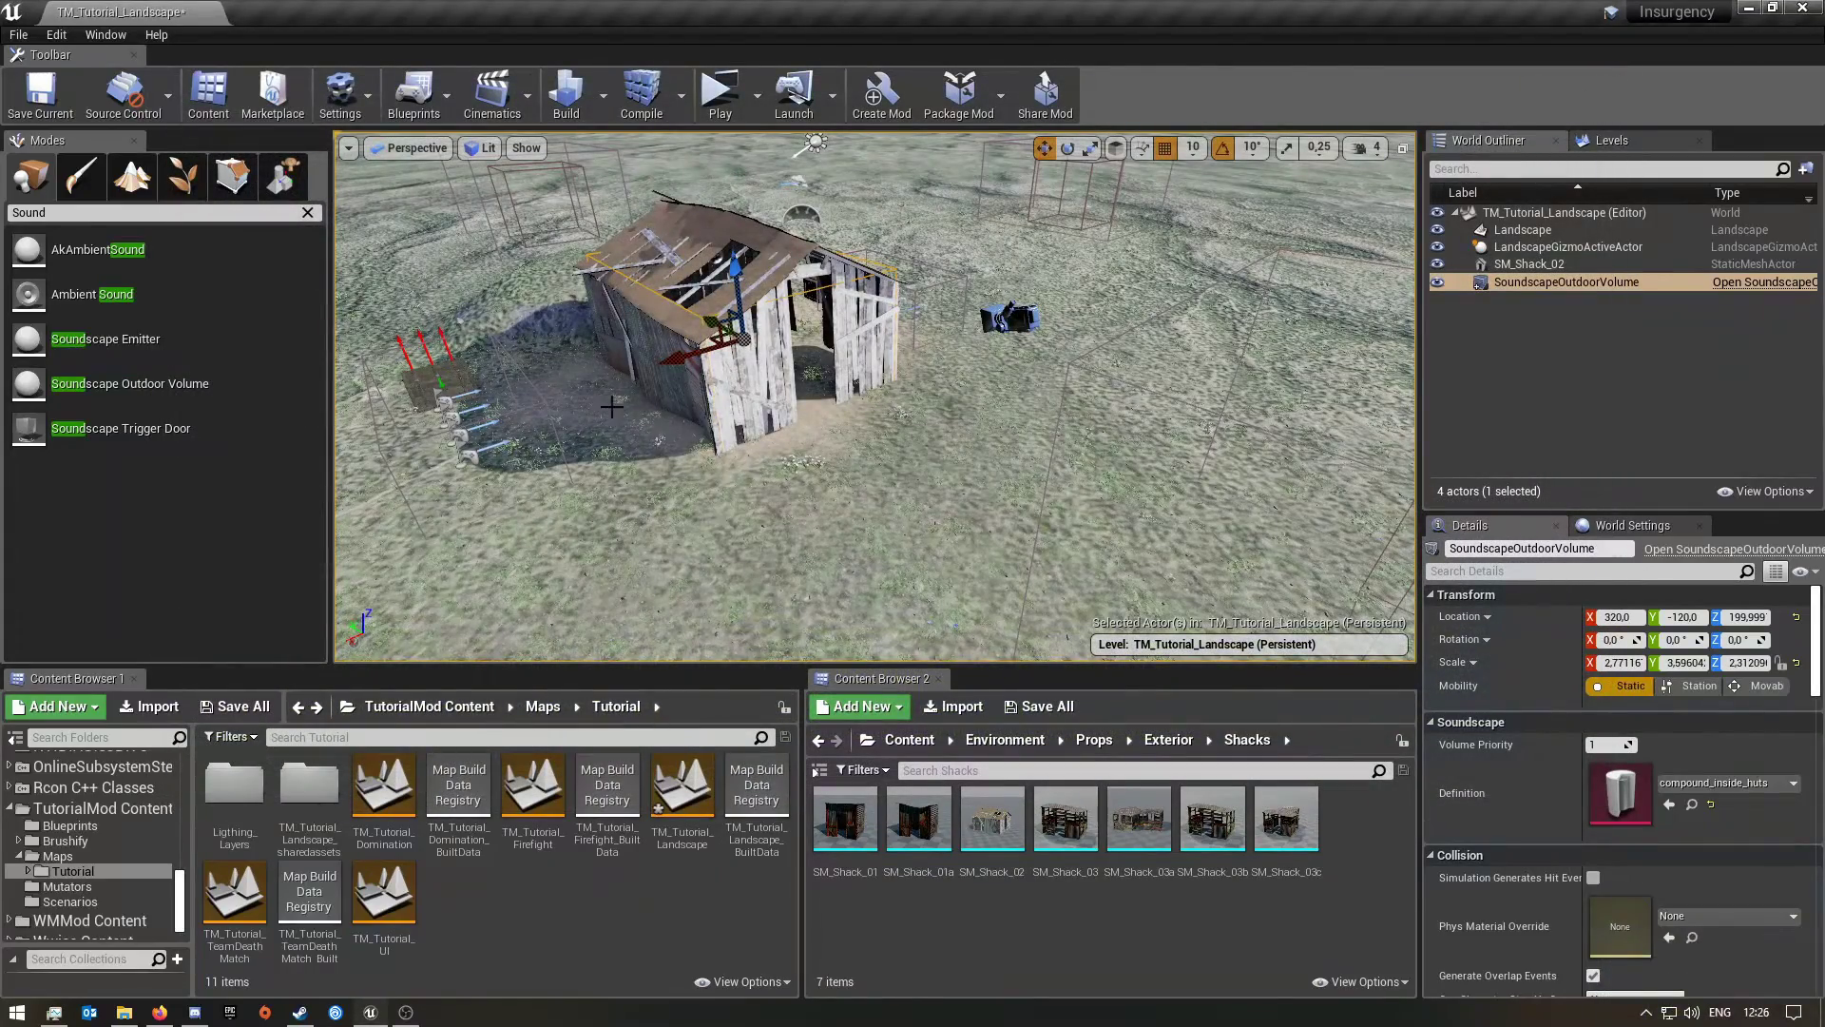
pyautogui.moveTo(674, 418); pyautogui.dragTo(672, 16, button='right')
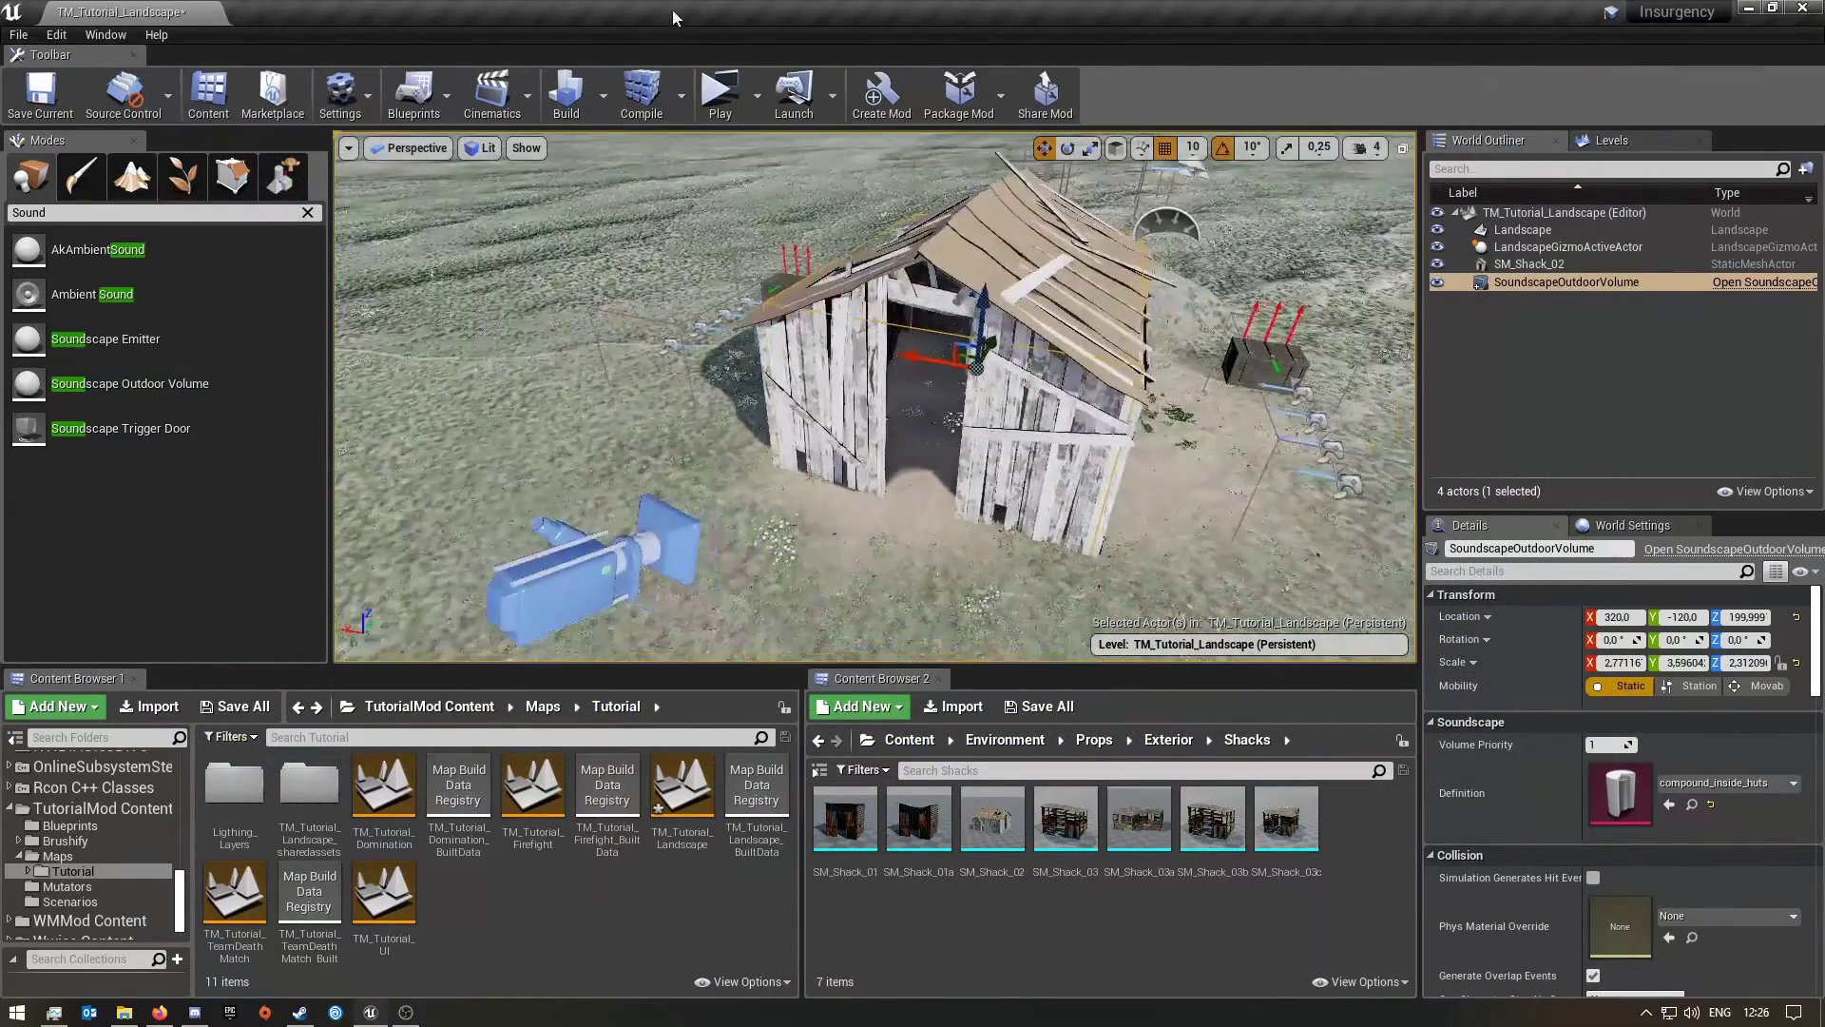
pyautogui.click(602, 95)
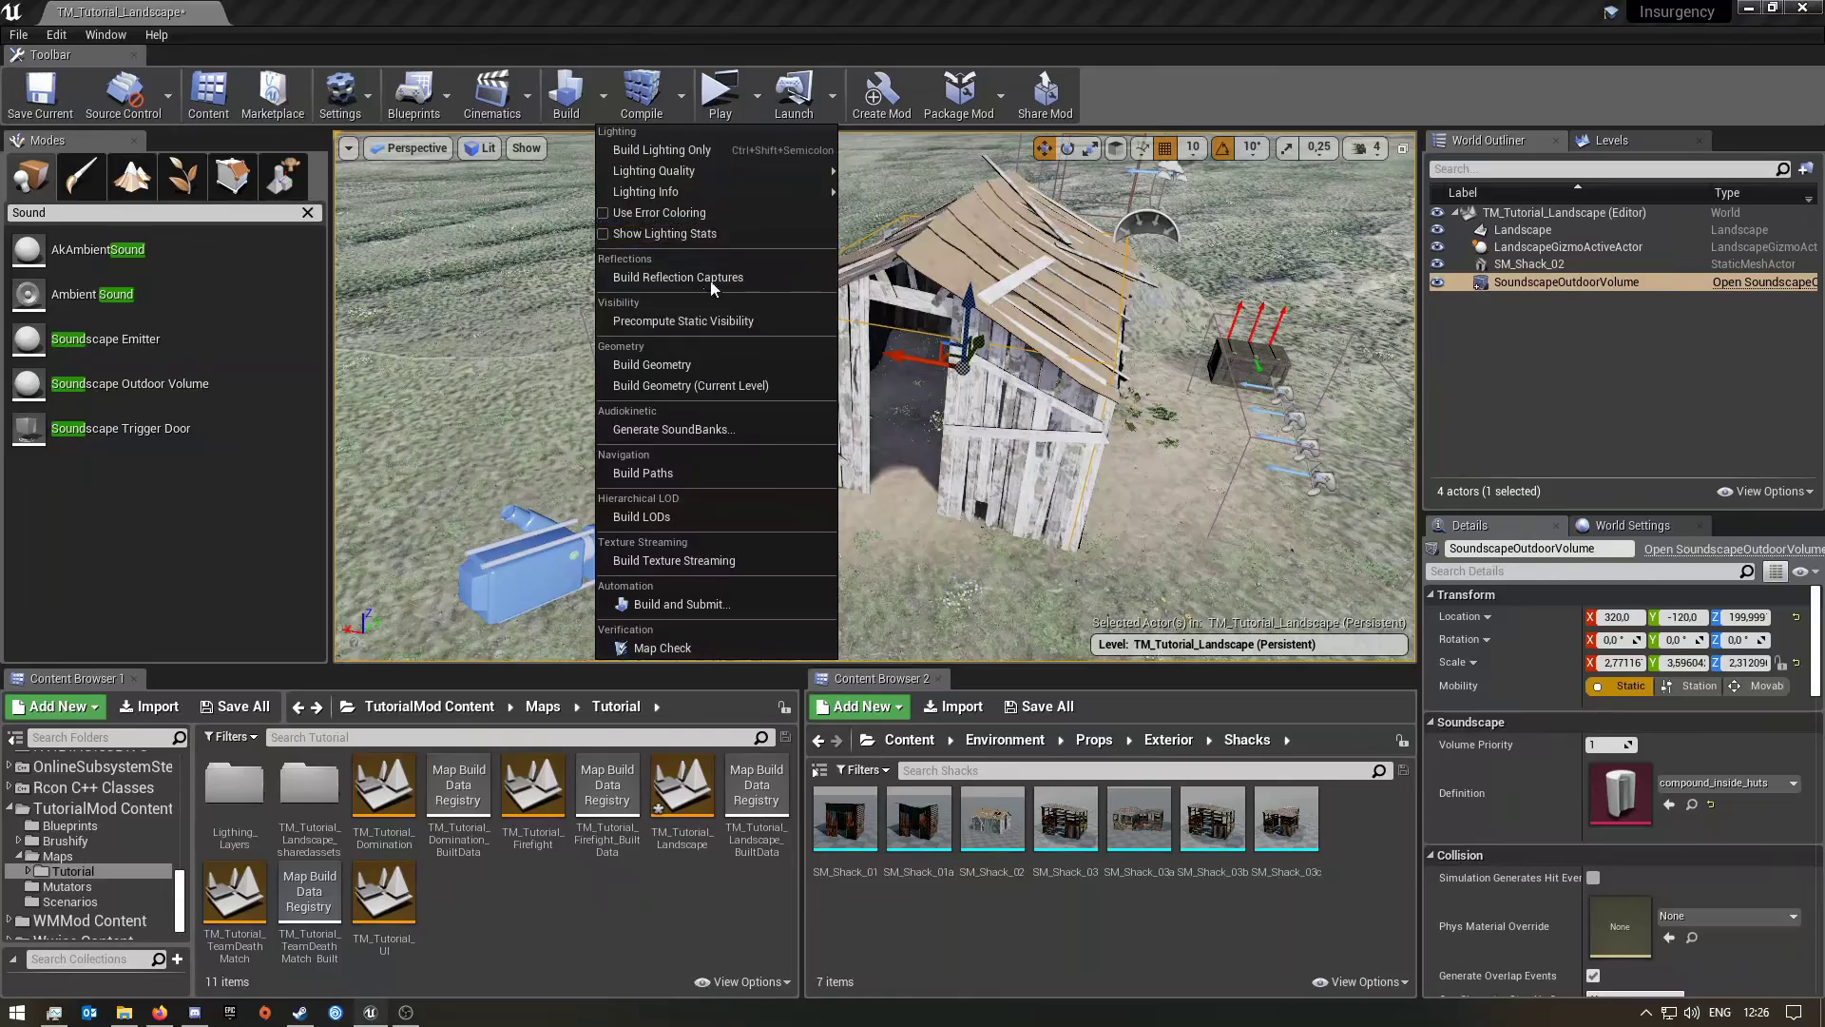
pyautogui.click(1015, 577)
pyautogui.moveTo(1015, 577); pyautogui.dragTo(941, 556, button='right')
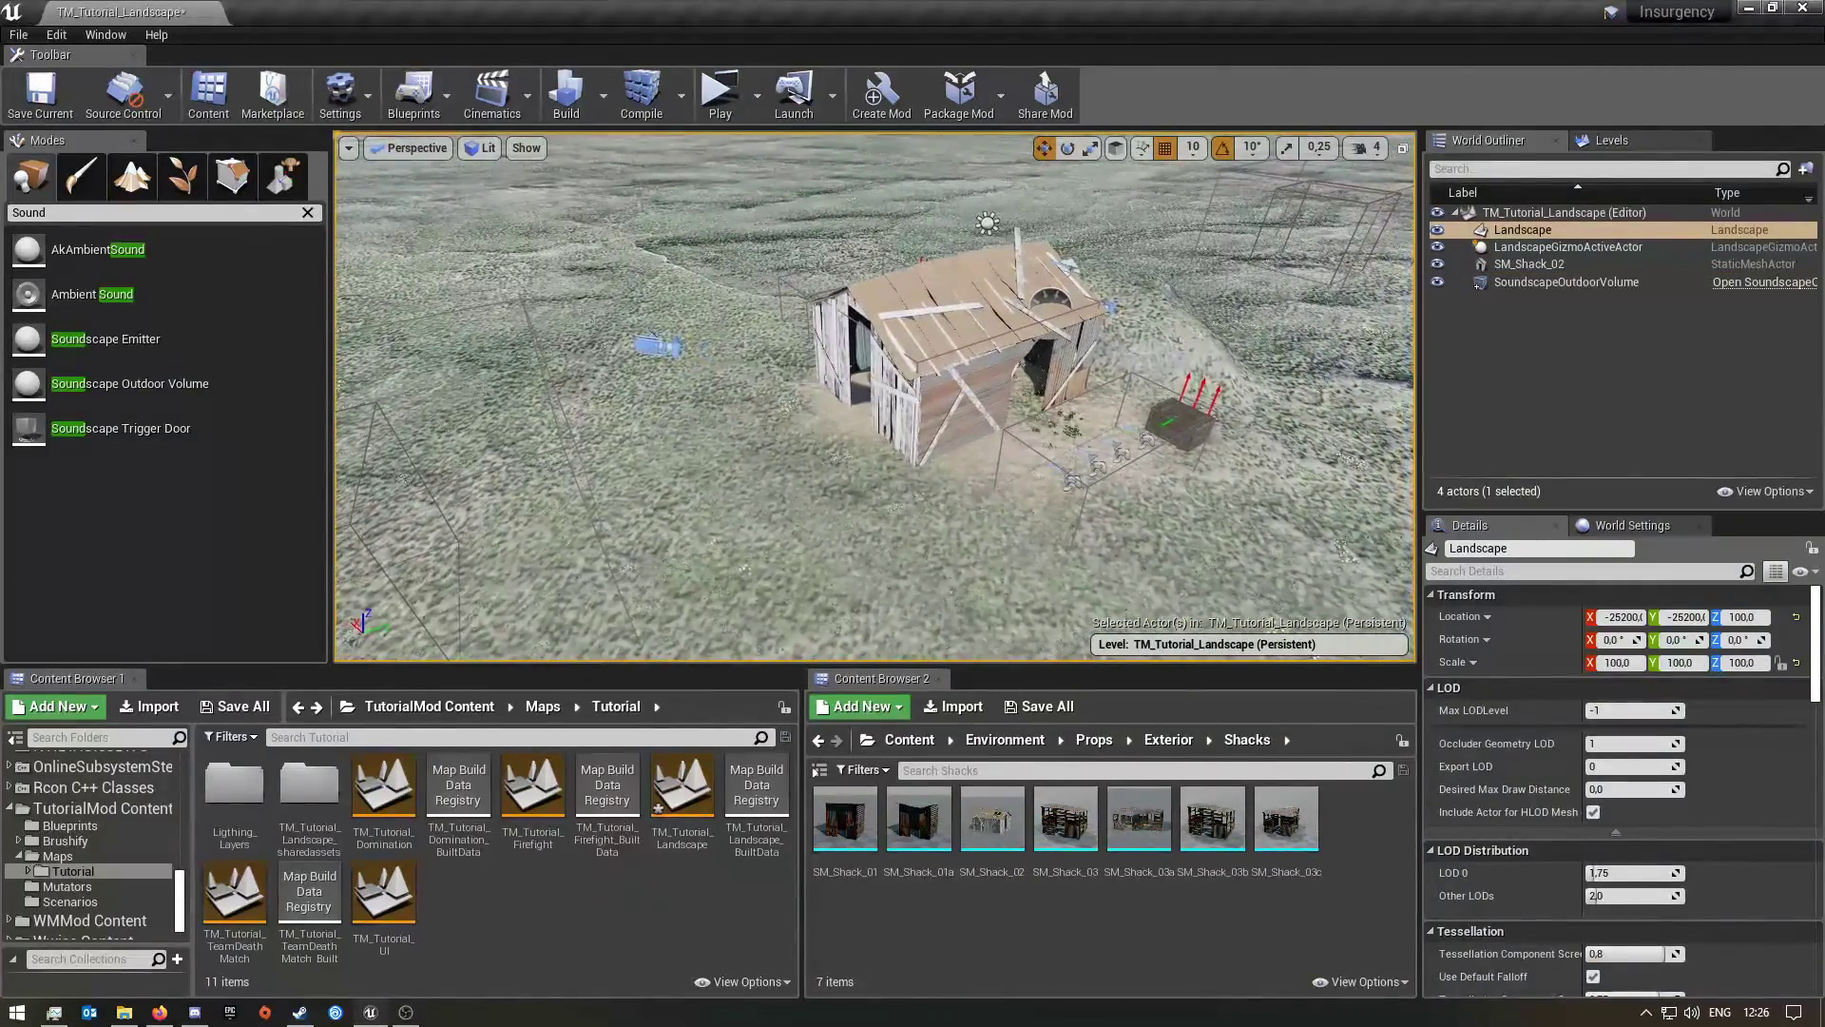
pyautogui.click(602, 92)
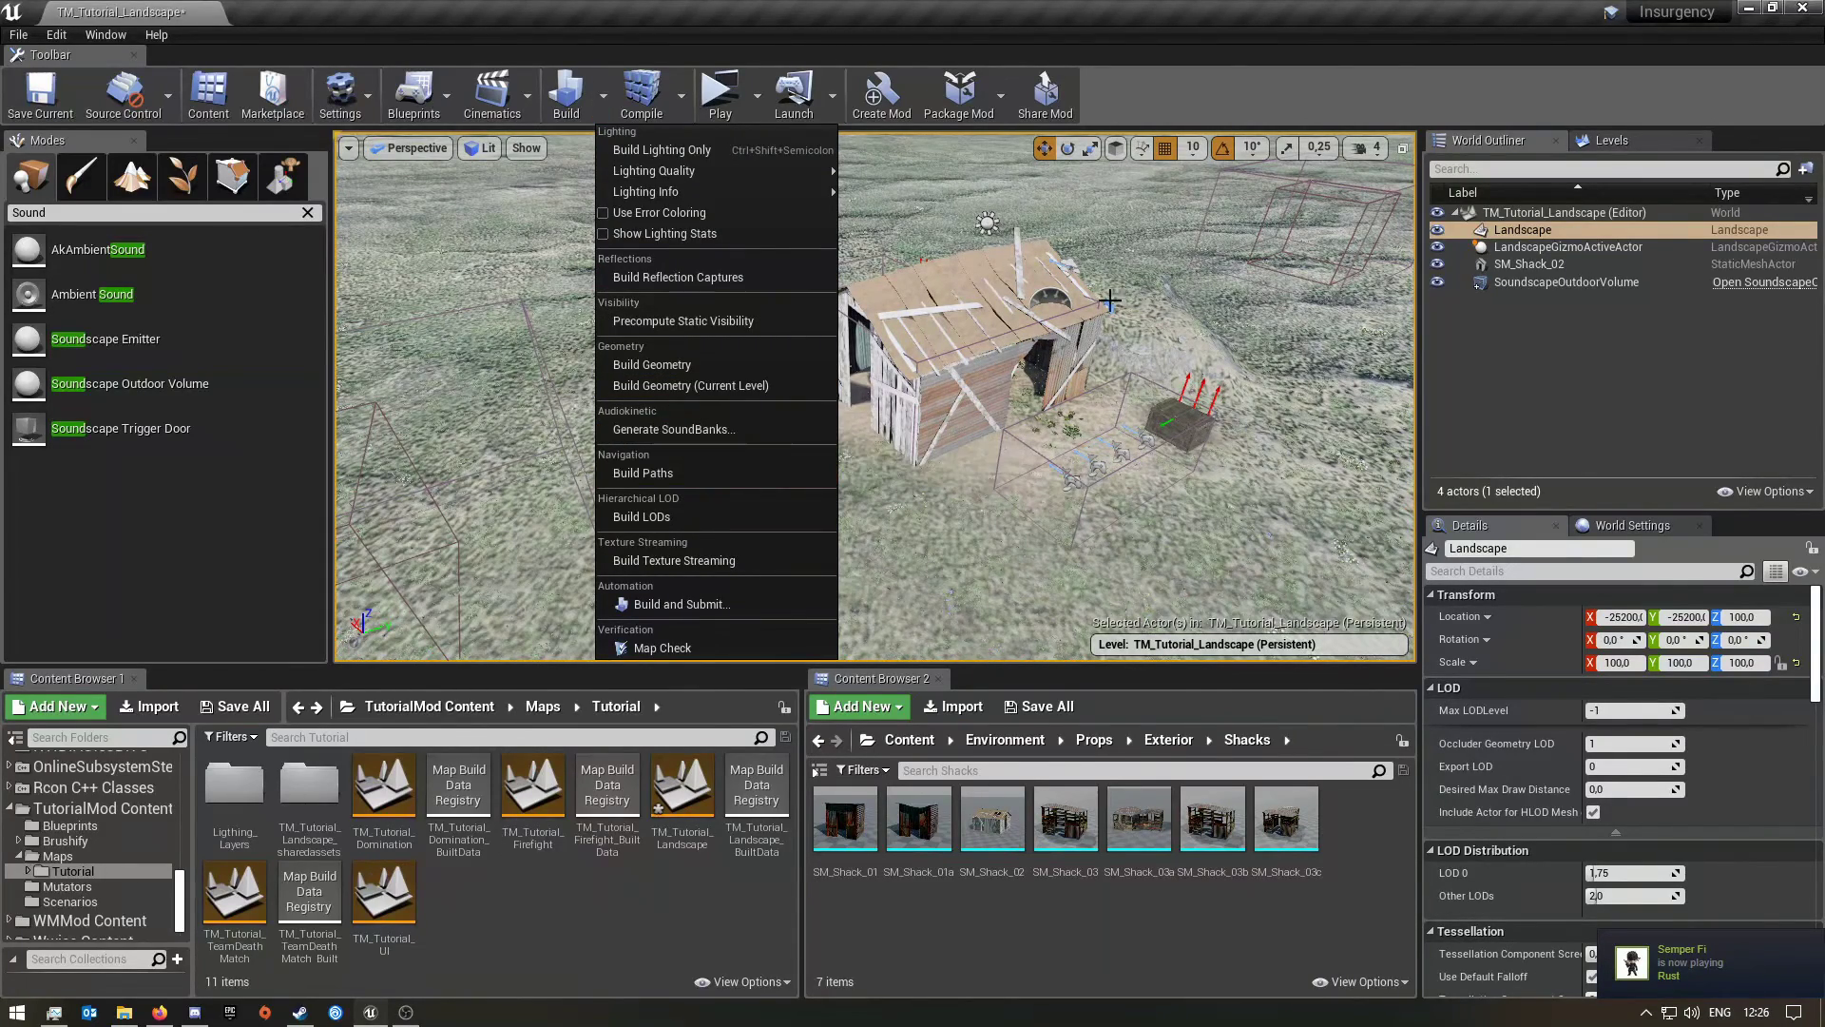
pyautogui.click(1185, 90)
pyautogui.moveTo(735, 192); pyautogui.dragTo(747, 203, button='right')
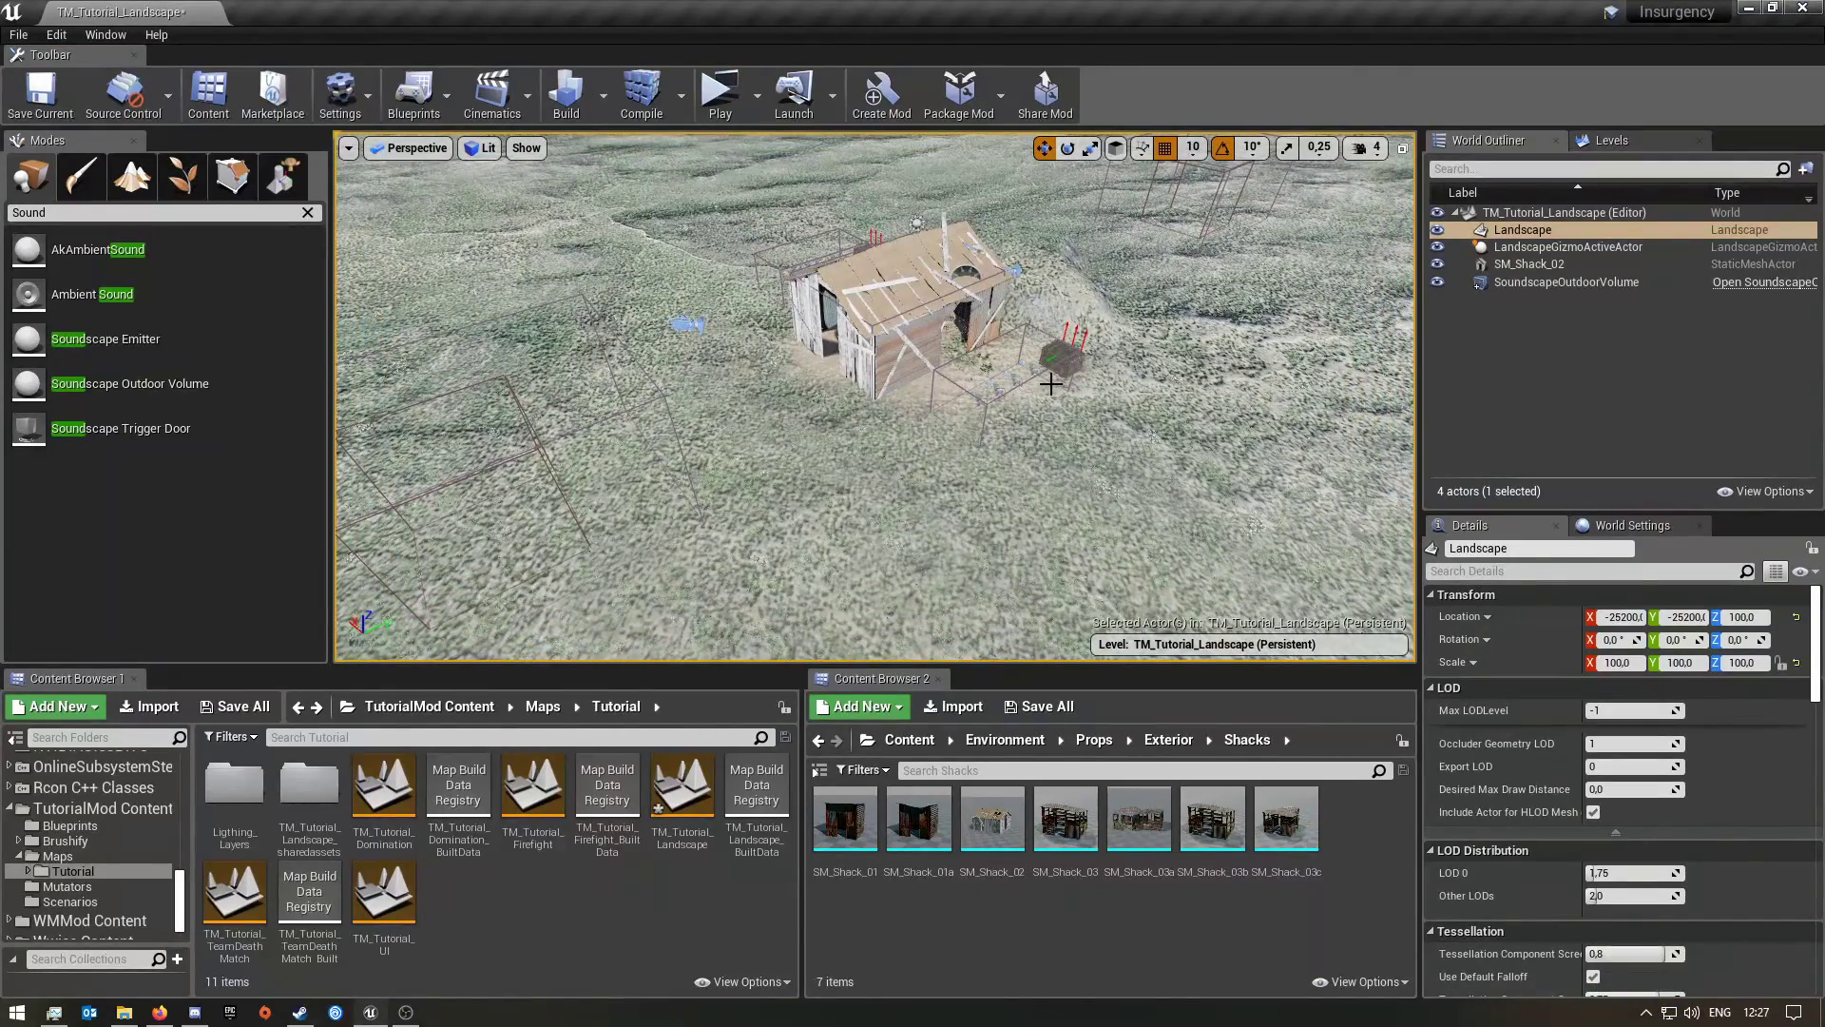
pyautogui.scroll(5, 1050, 384)
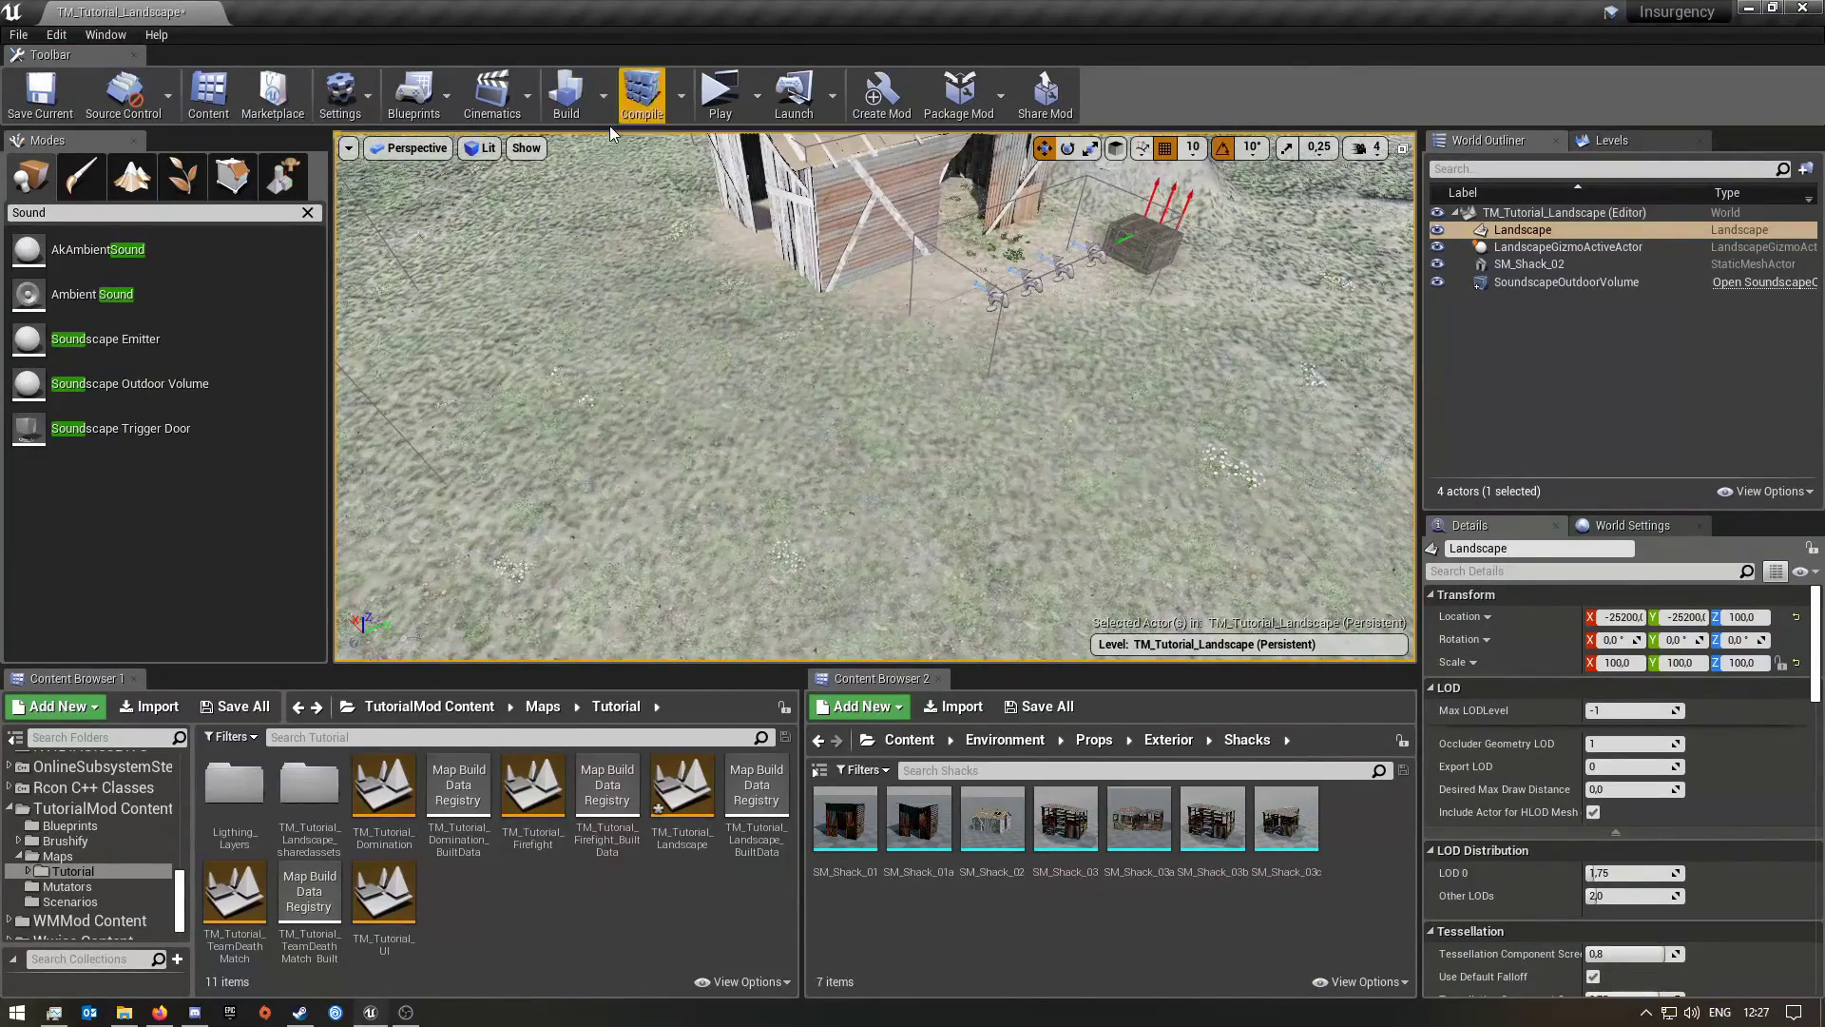
pyautogui.moveTo(748, 309); pyautogui.dragTo(748, 302, button='right')
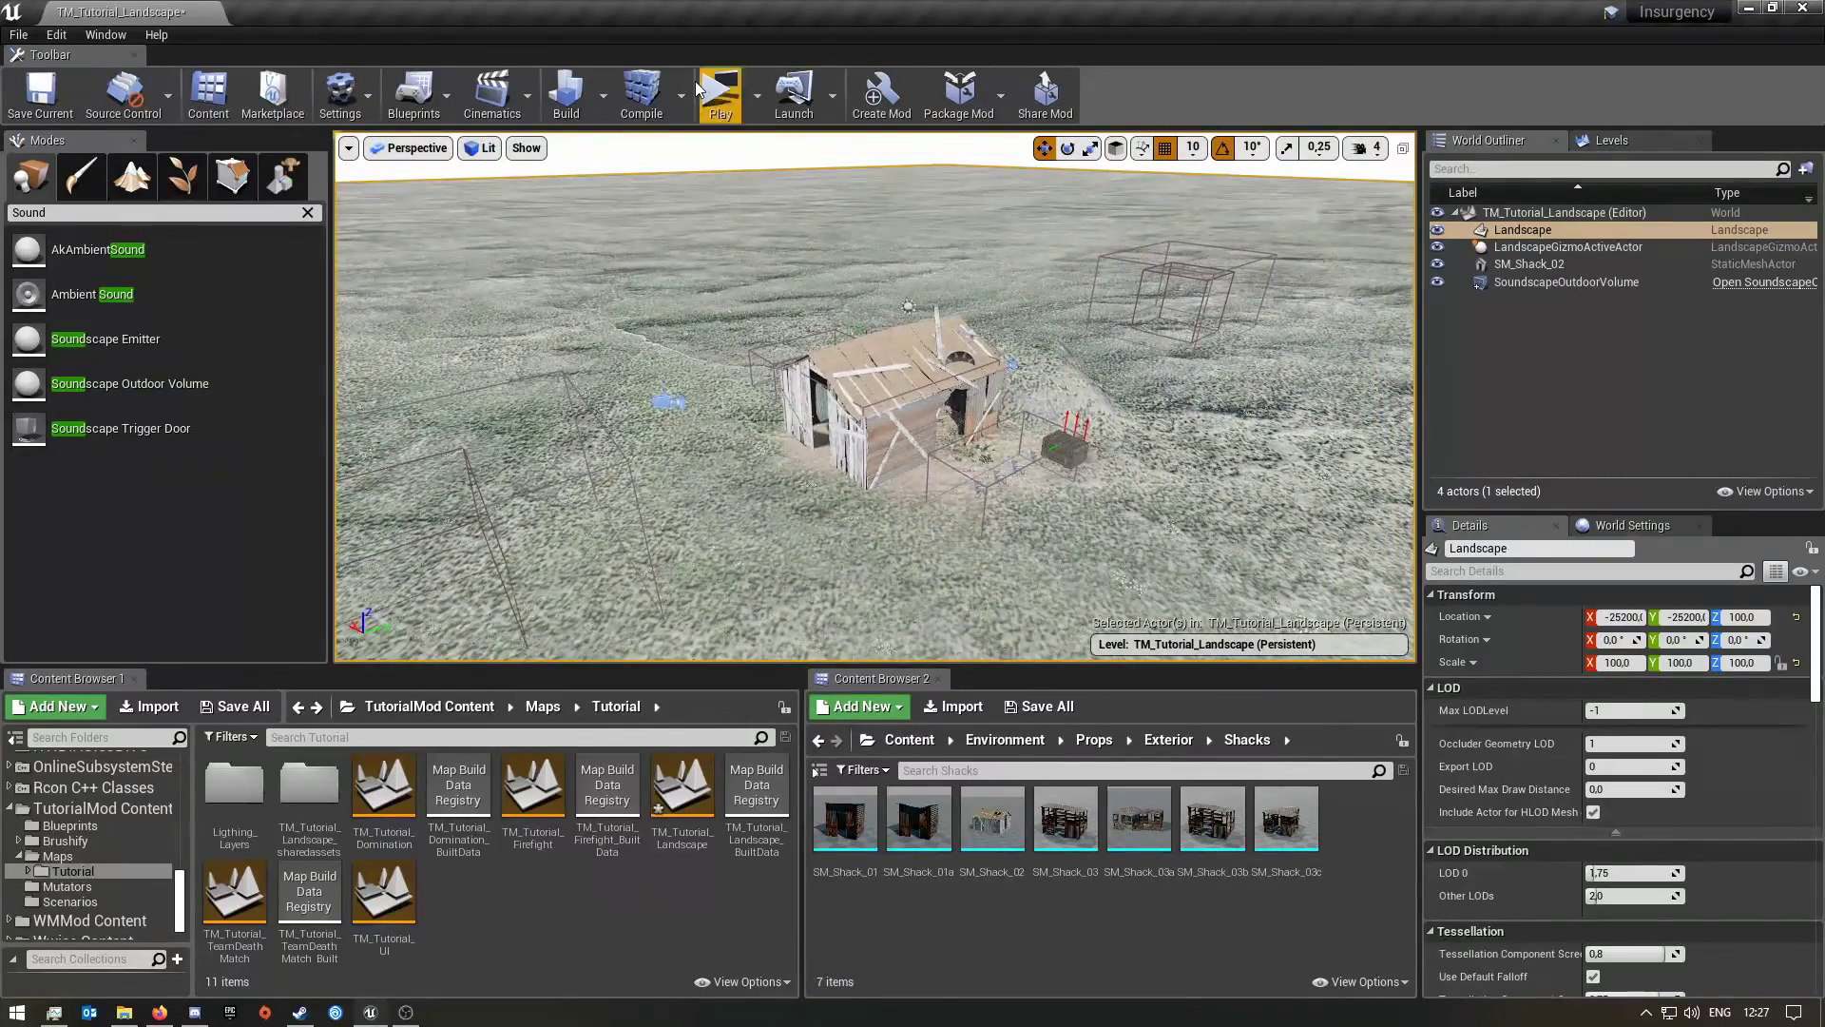
# Step: Play-test the level, deploy with the Fragger loadout, walk into the shack and fire the rifle to hear the indoor sound
pyautogui.click(725, 90)
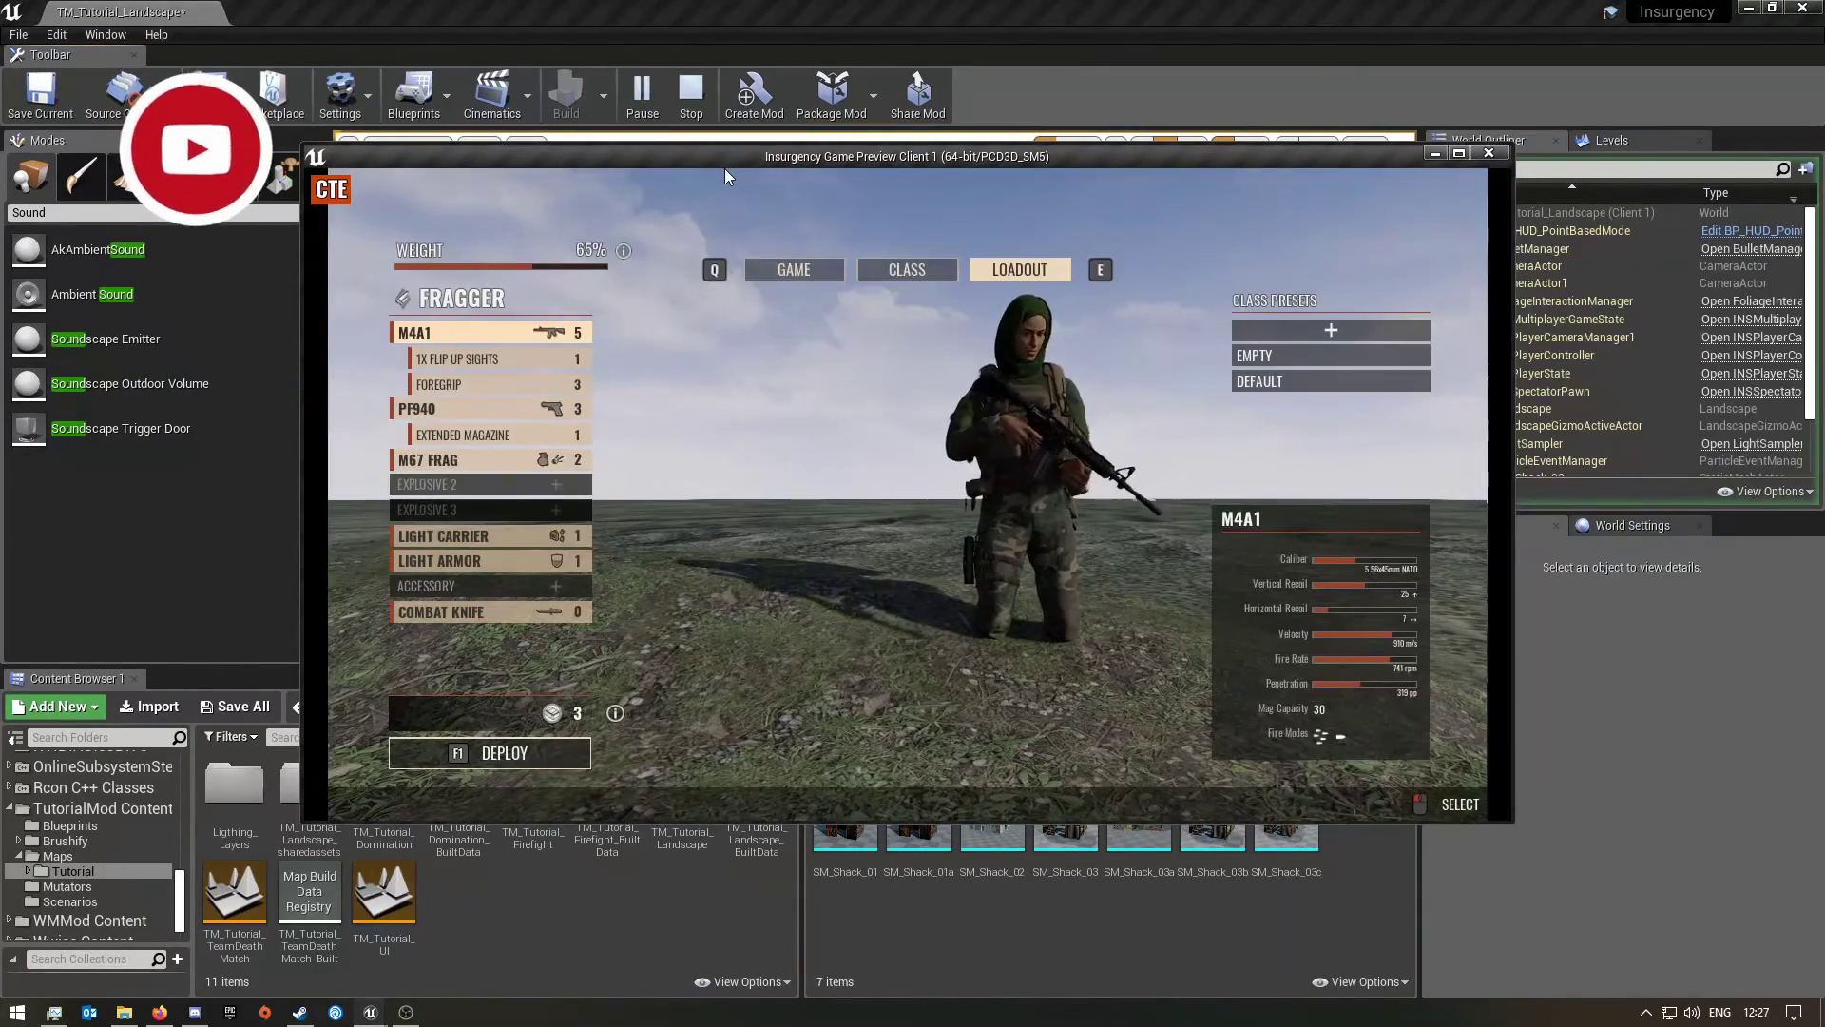
pyautogui.click(581, 756)
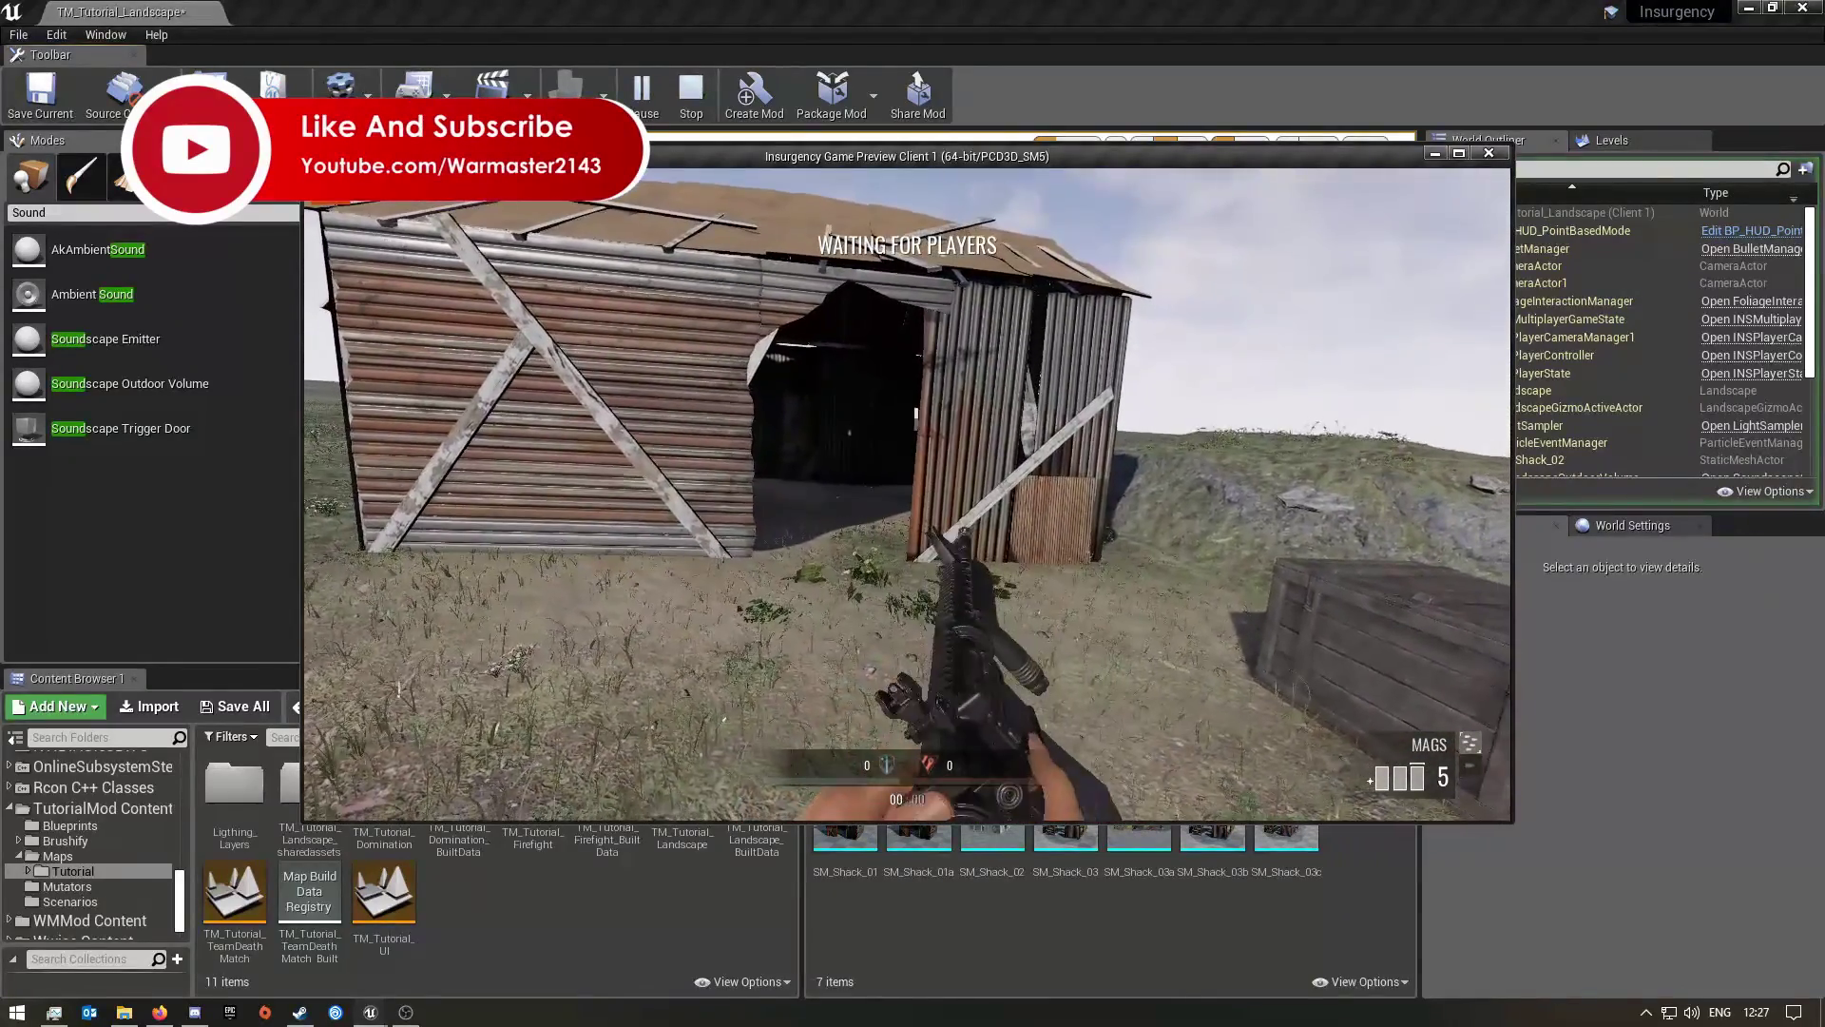
pyautogui.press('w')
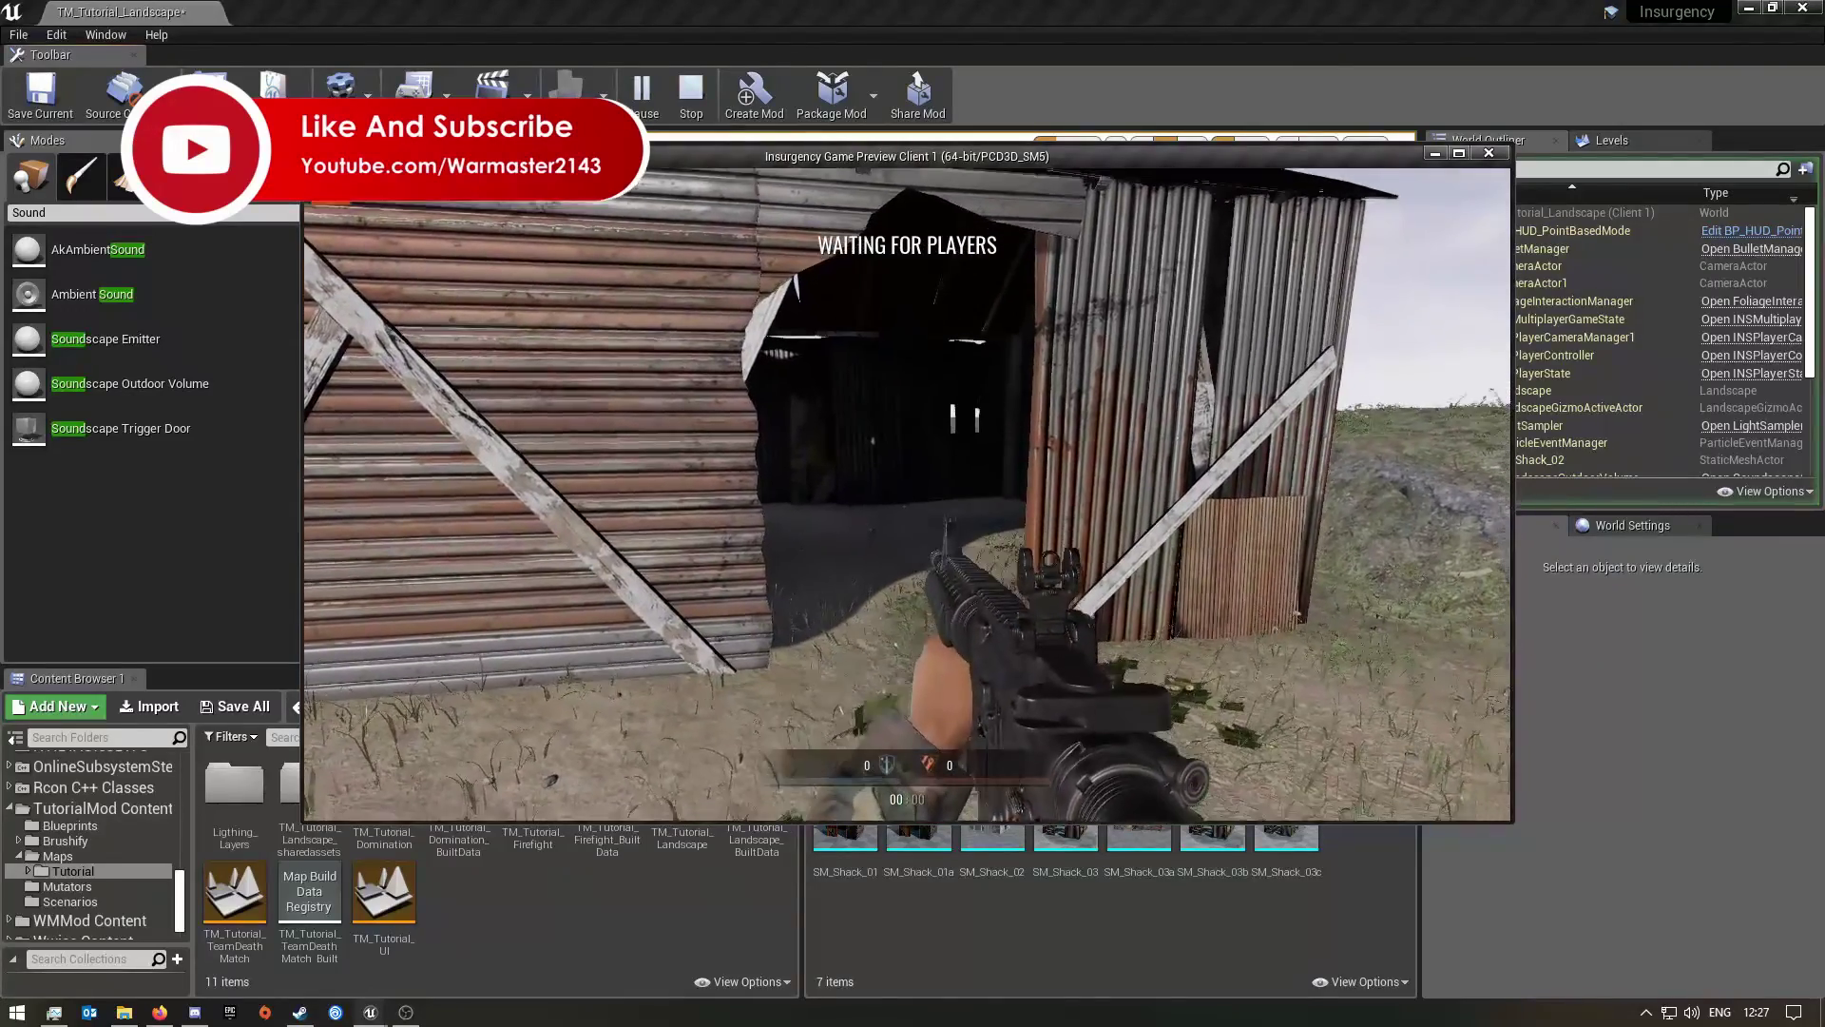
pyautogui.press('w')
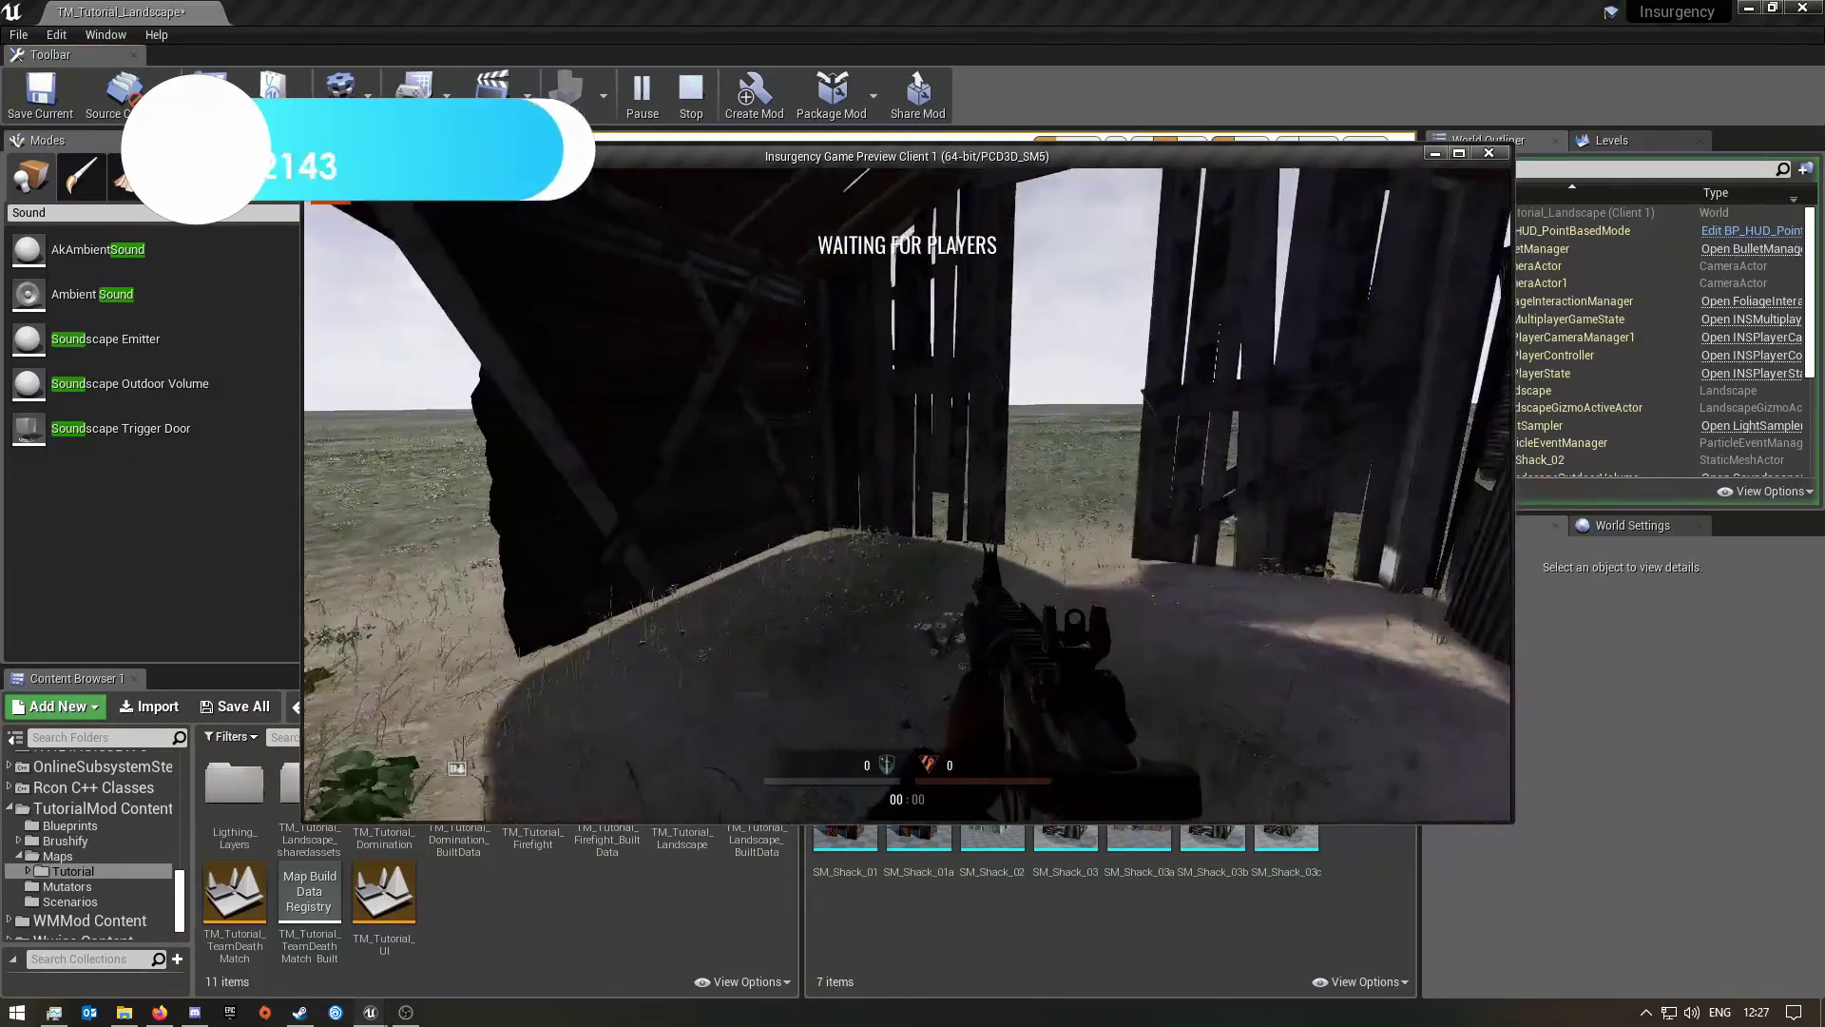
pyautogui.click(907, 494)
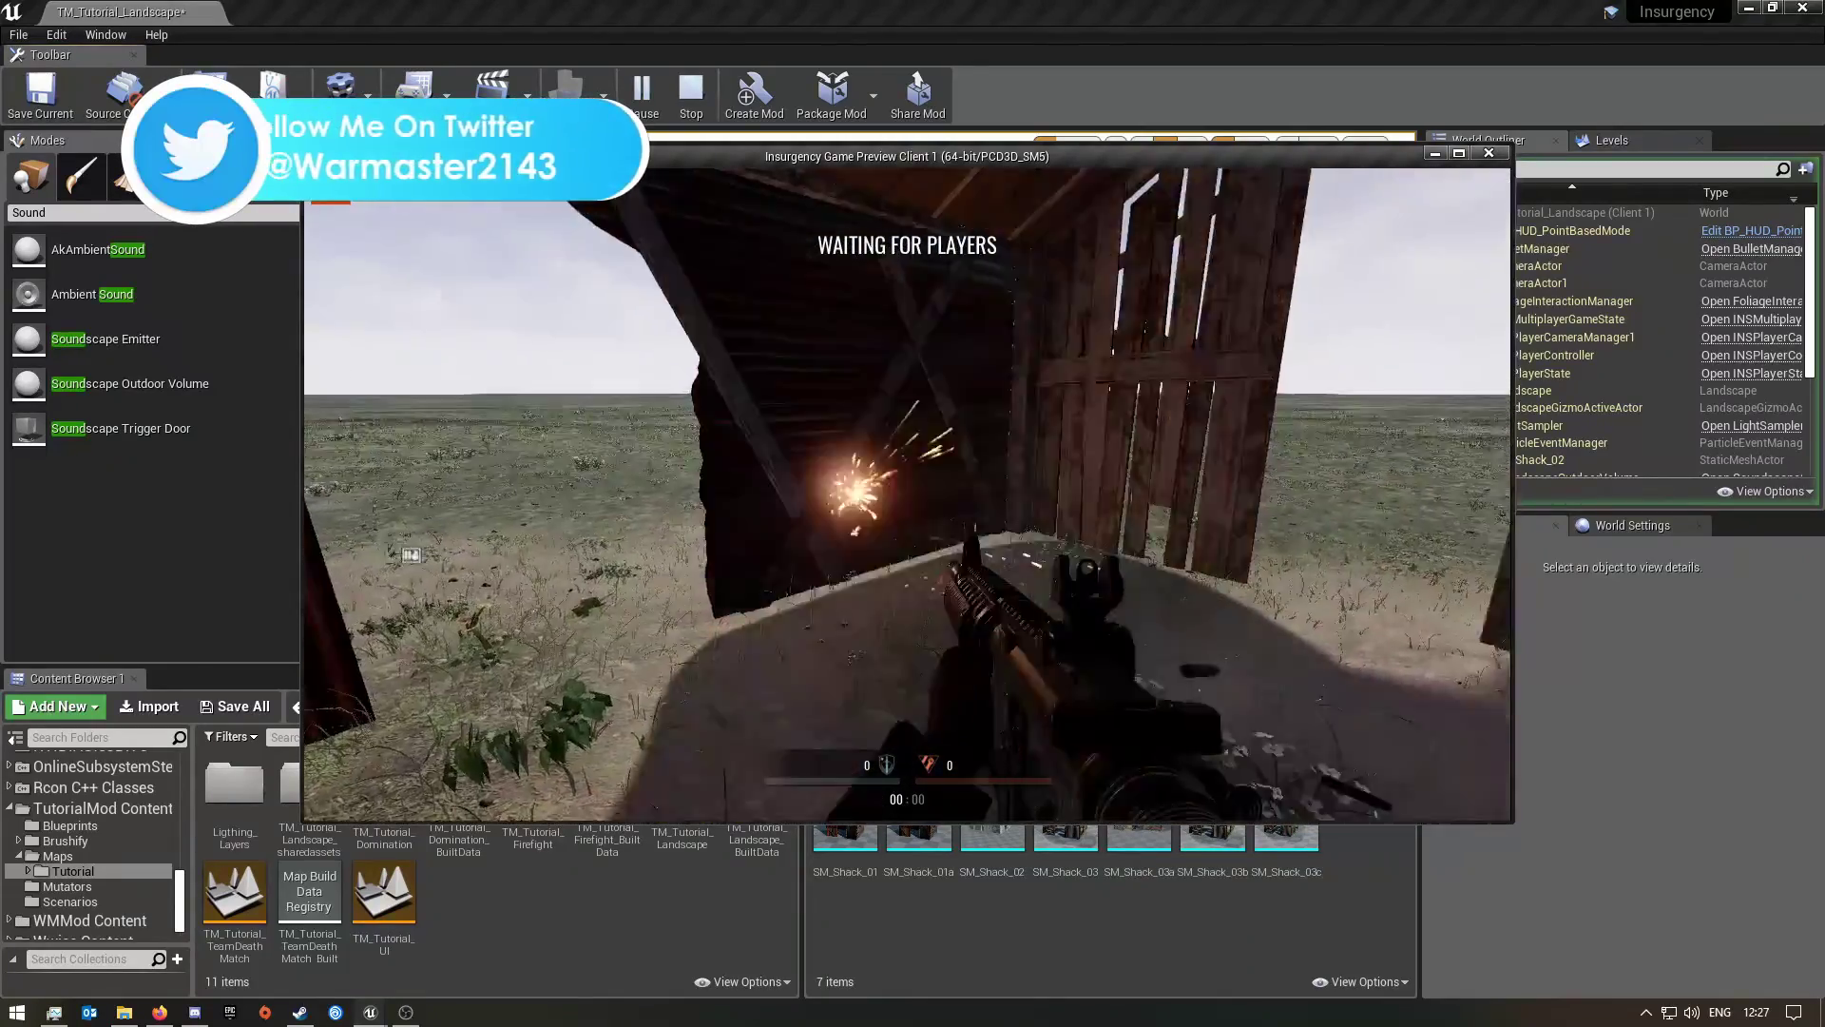
# Step: Walk out and around the shack, pass through it again and back away outside to compare the indoor and outdoor ambience
pyautogui.press('w')
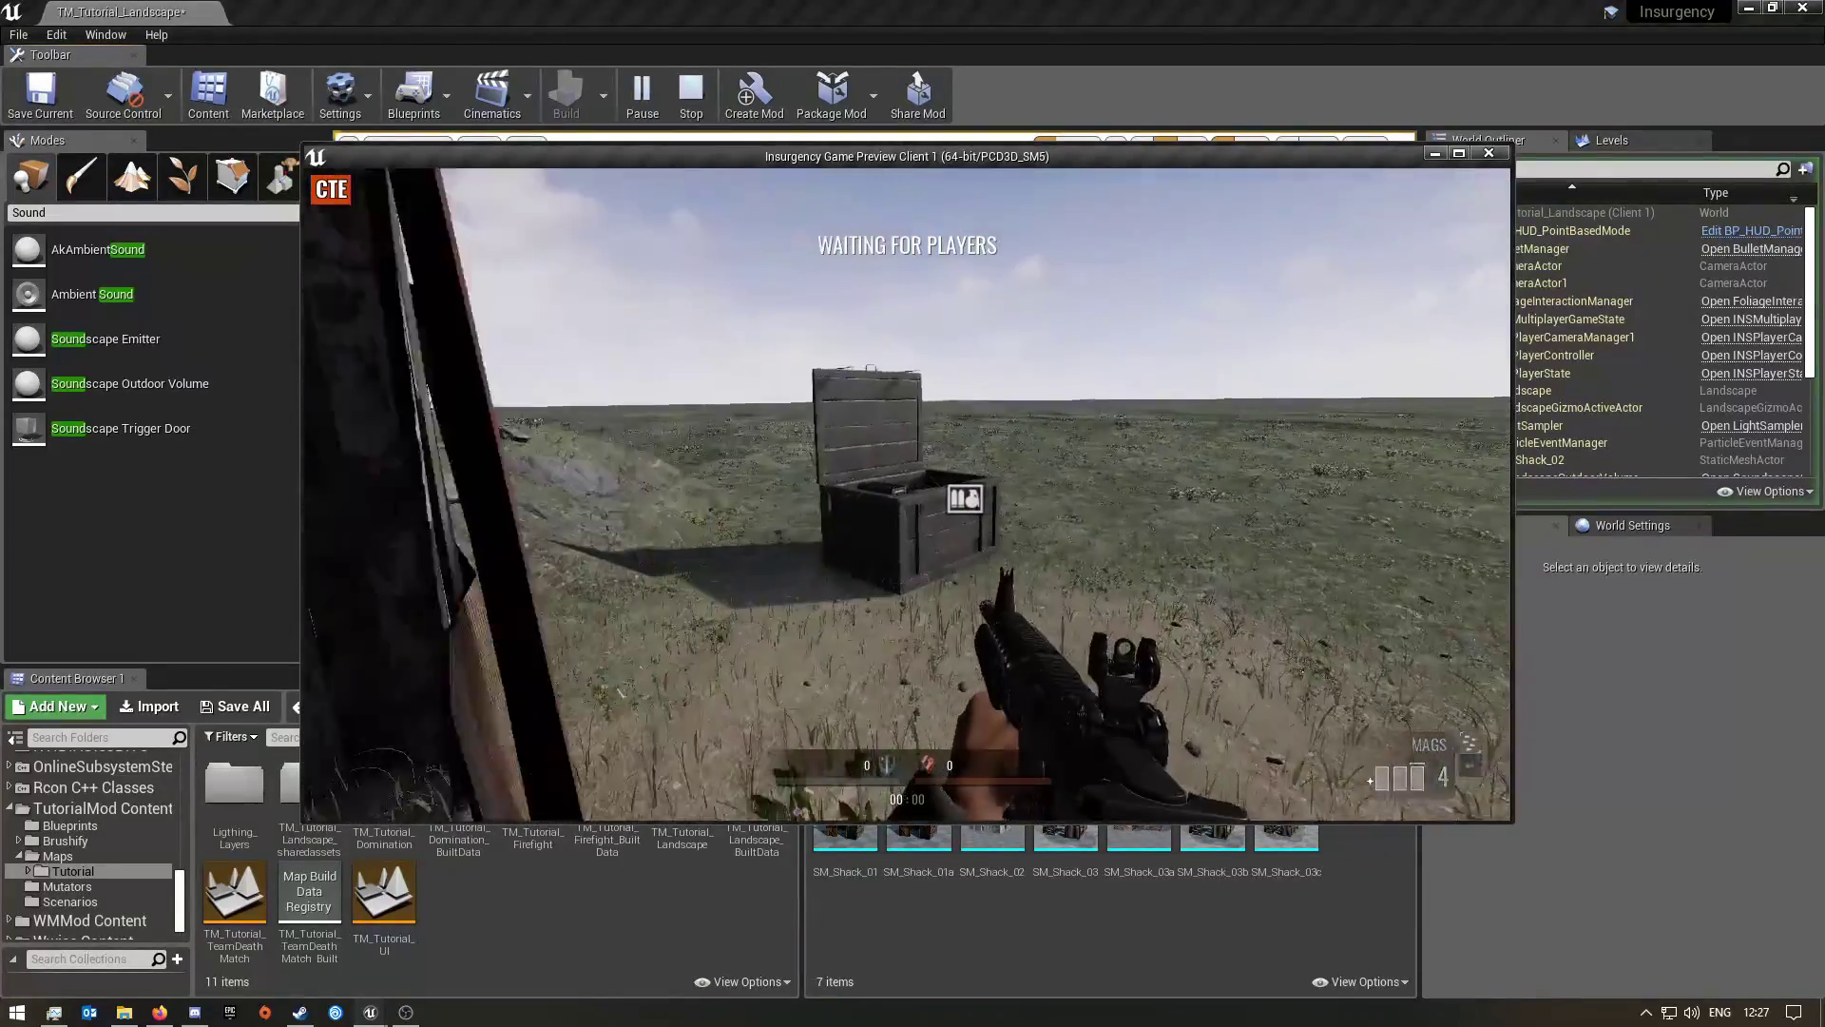
pyautogui.press('w')
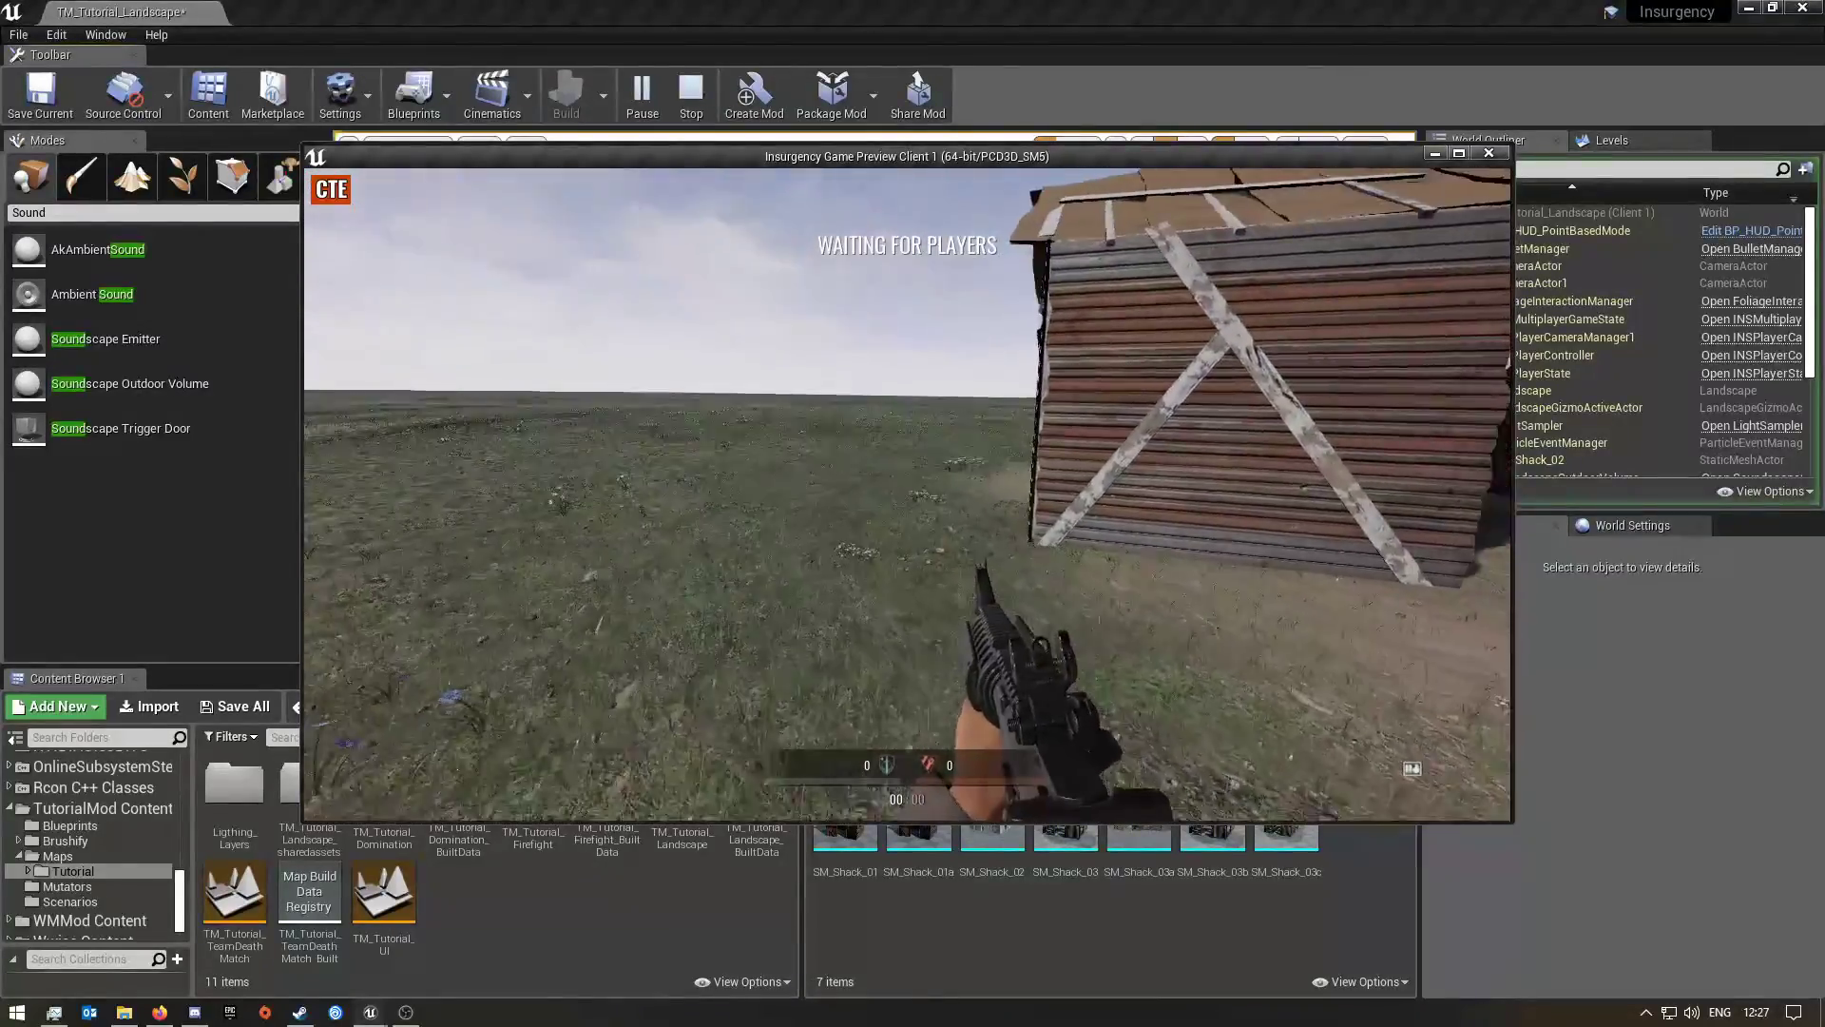
pyautogui.press('w')
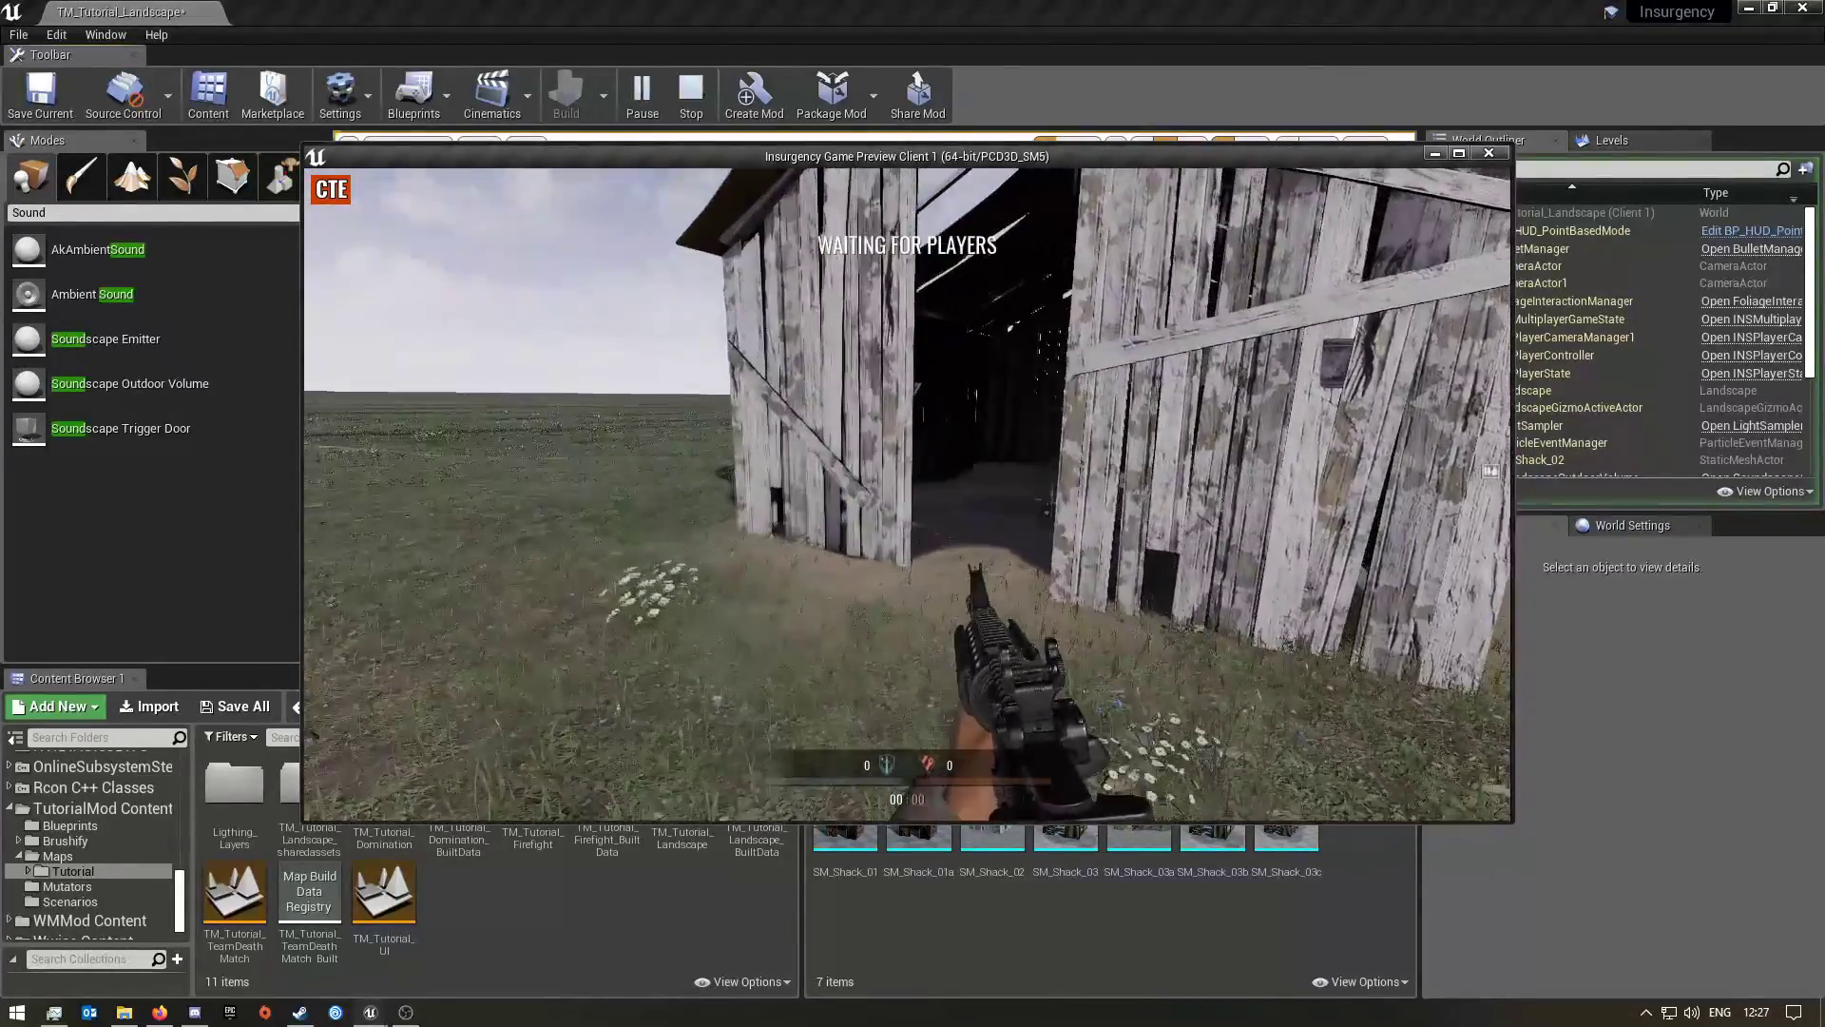
pyautogui.press('w')
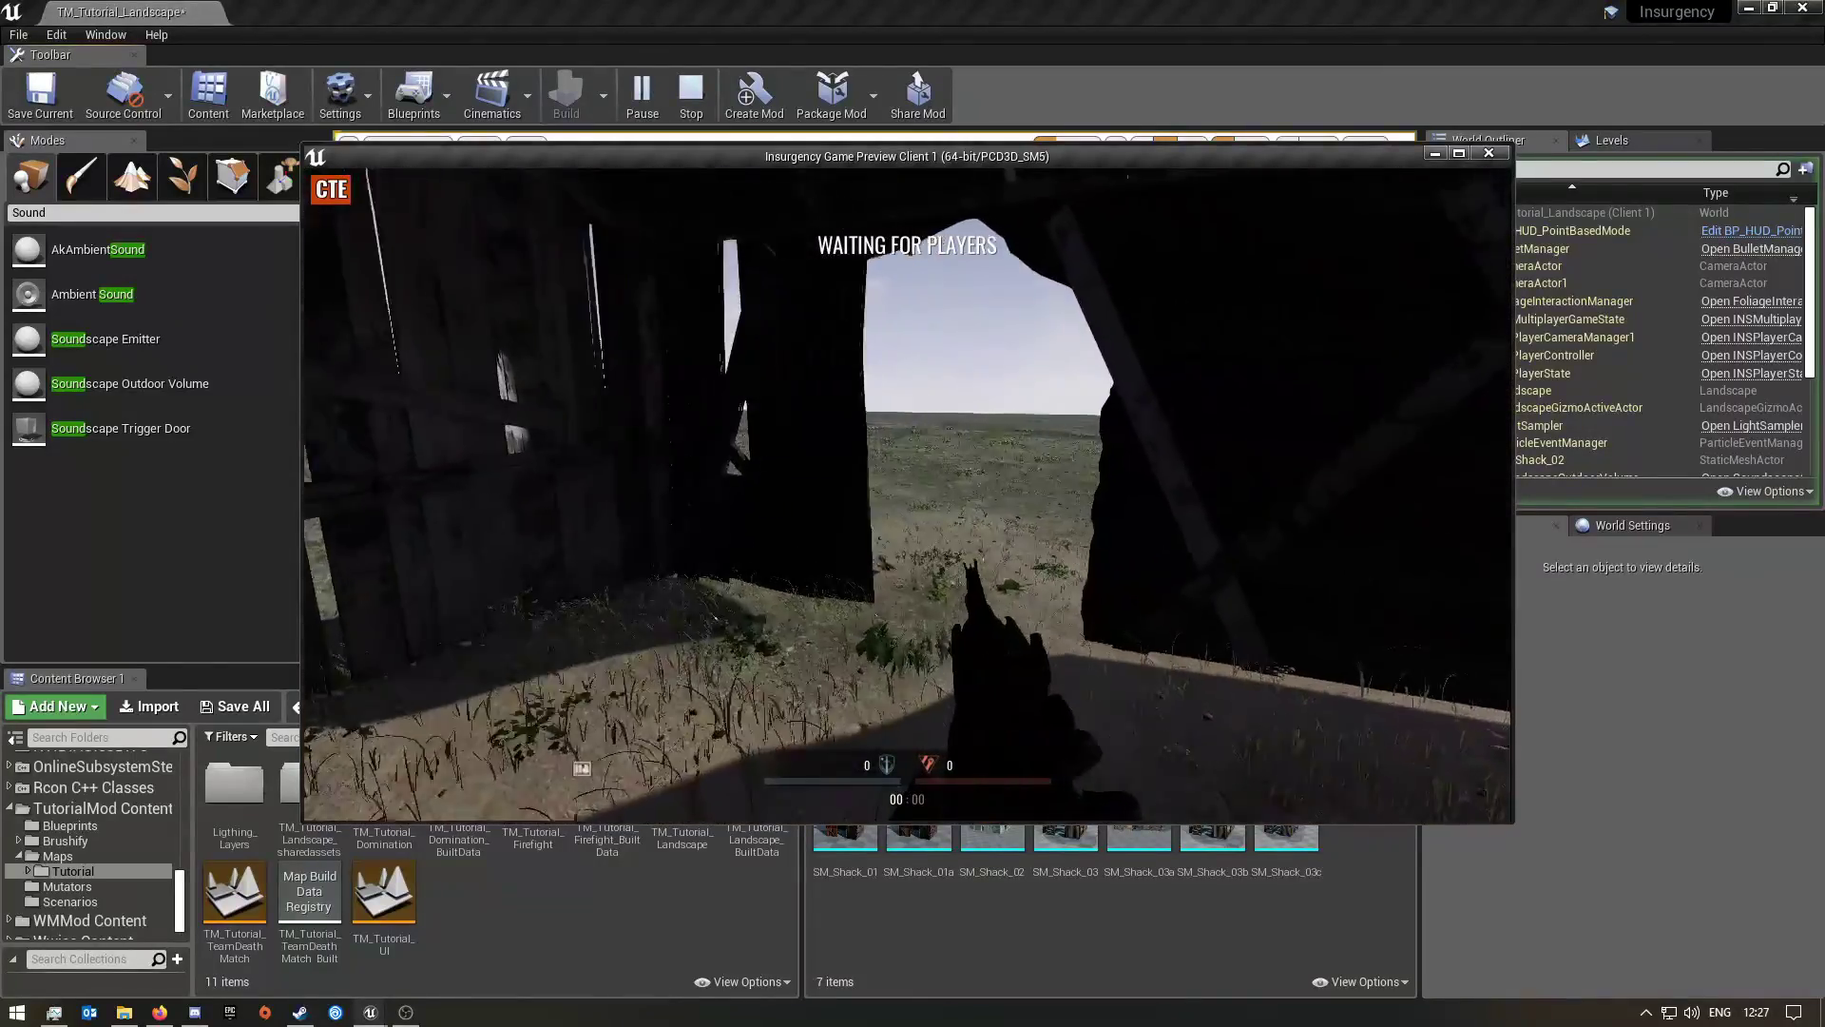
pyautogui.press('w')
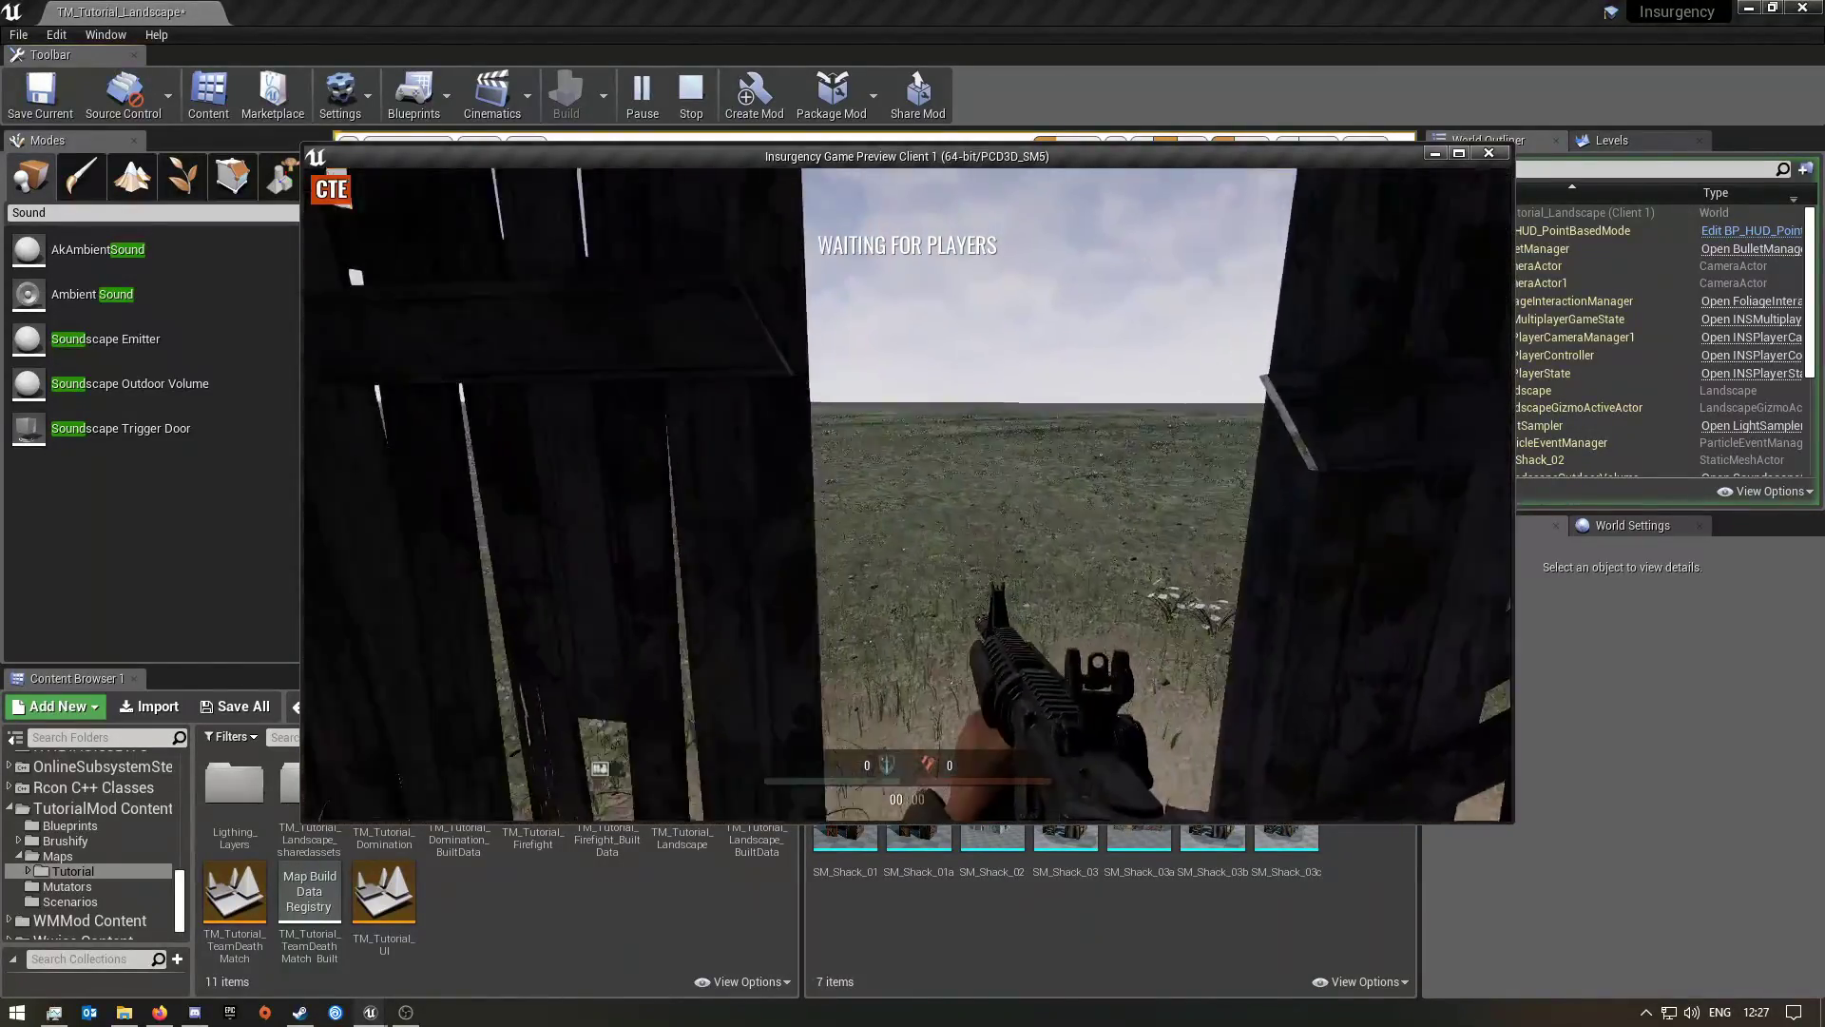
pyautogui.press('w')
pyautogui.press('s')
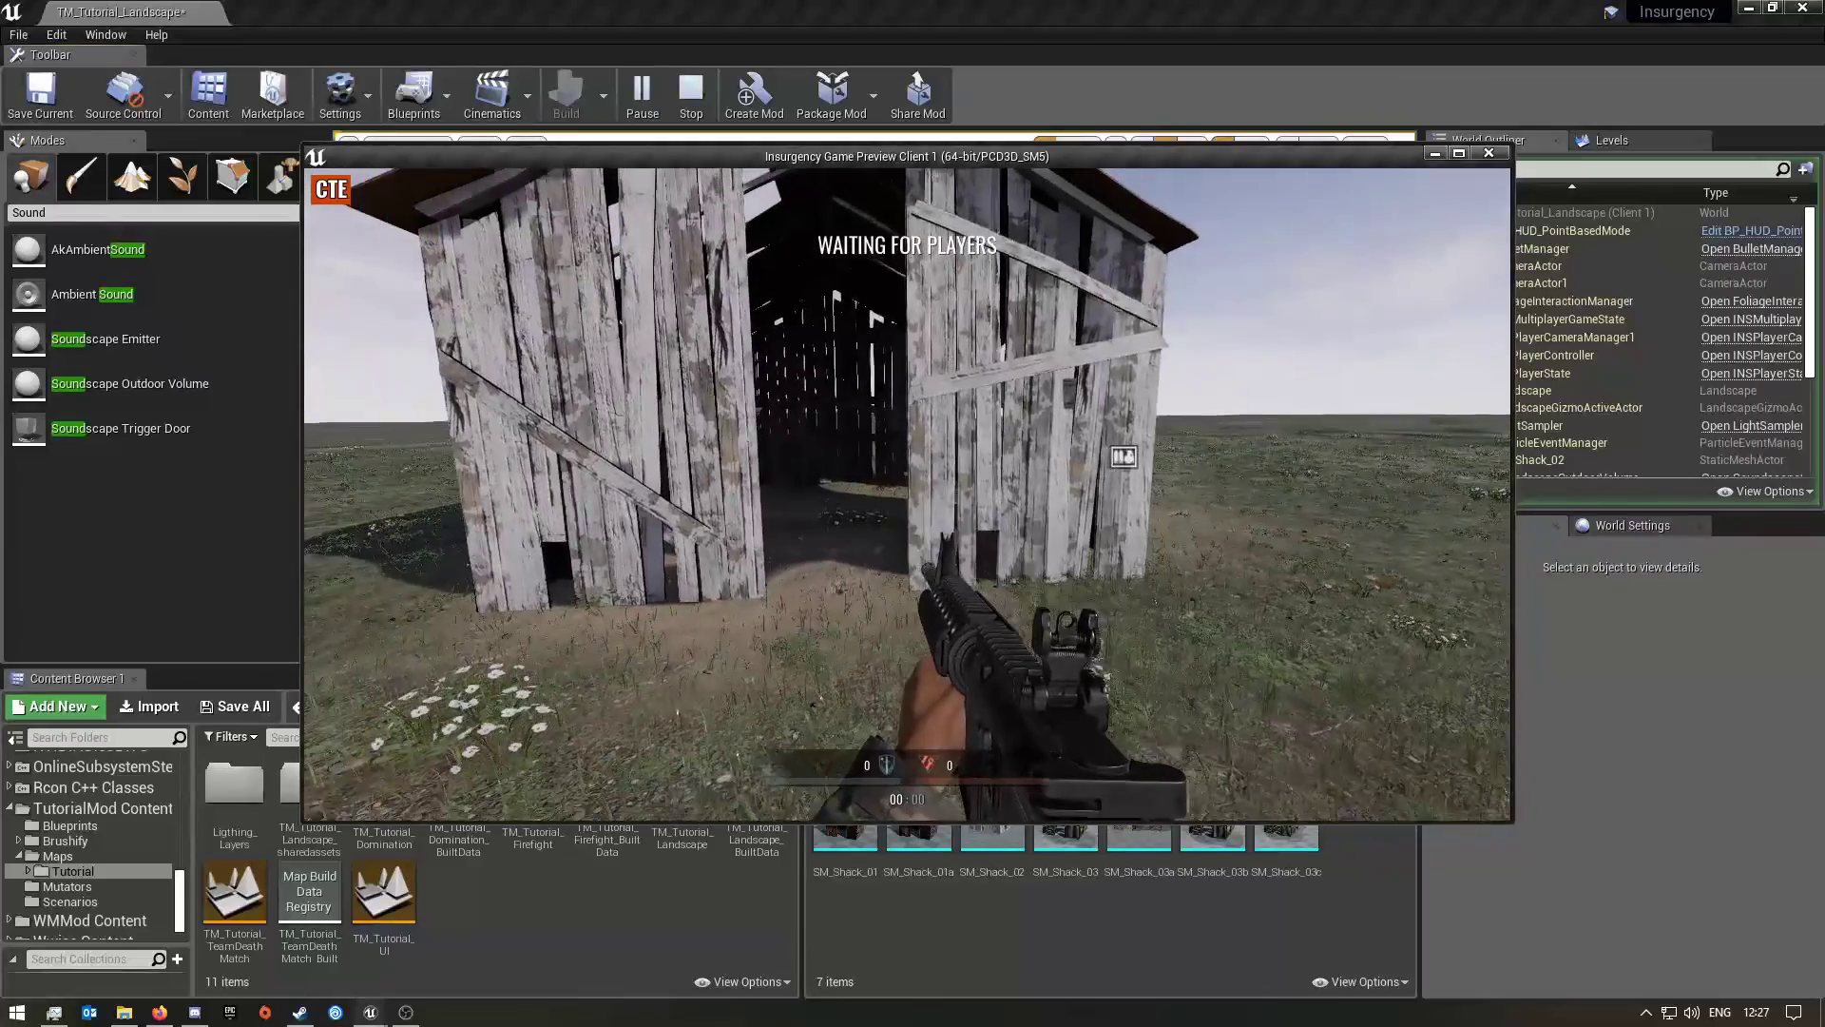
pyautogui.press('s')
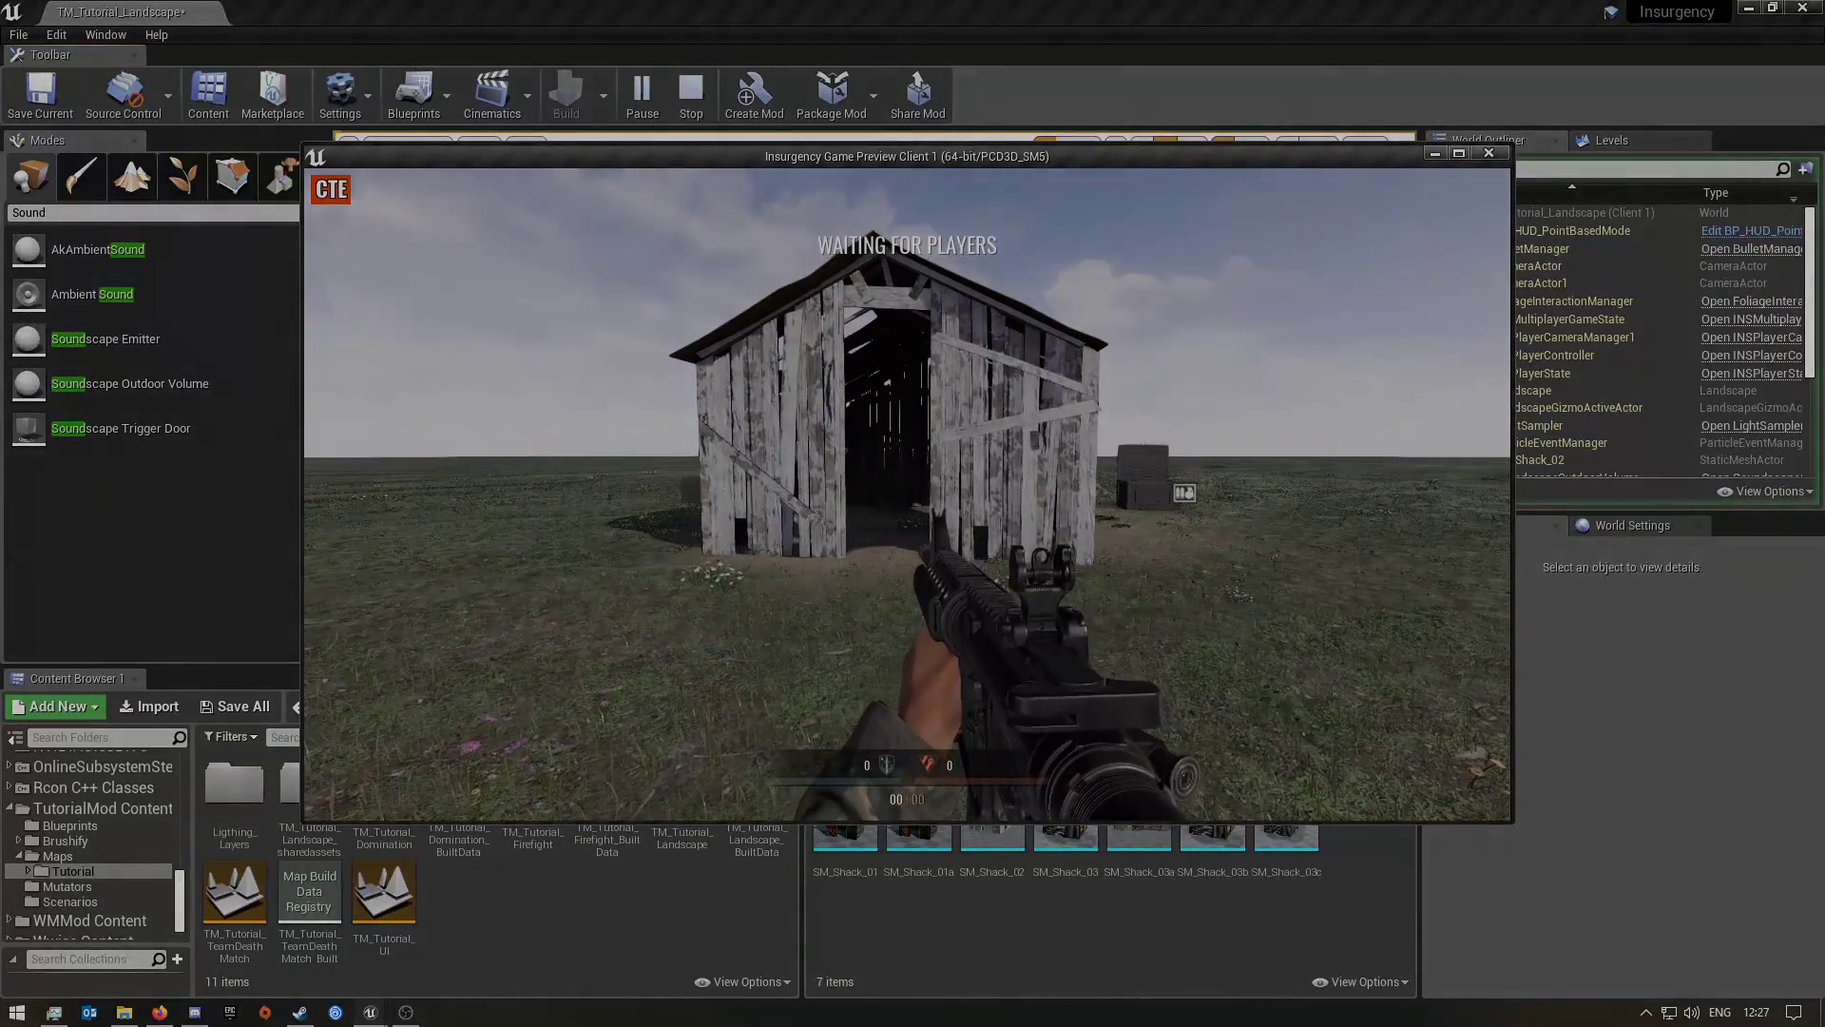